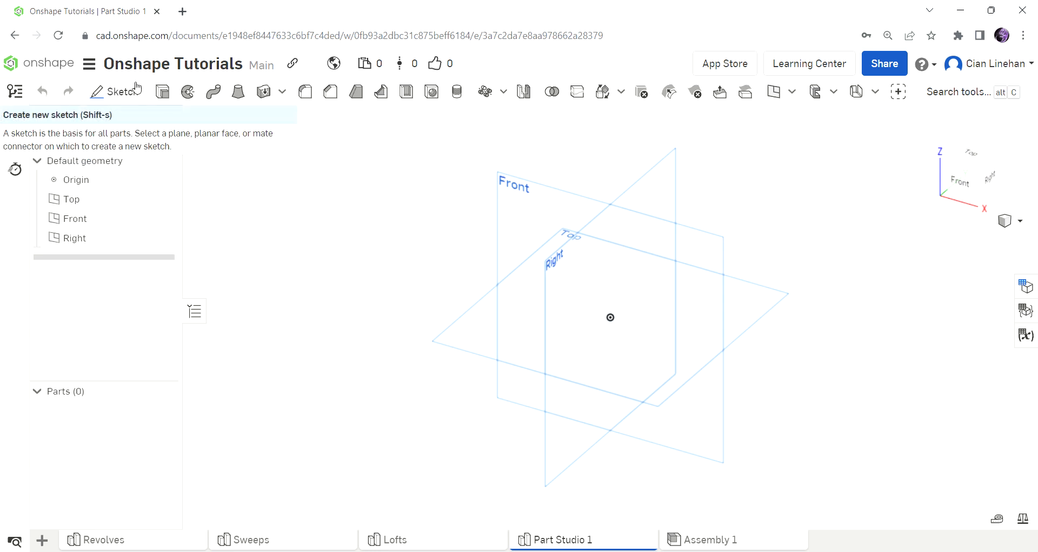
Step: Start a new sketch on the Top plane and view it from directly above
click(136, 88)
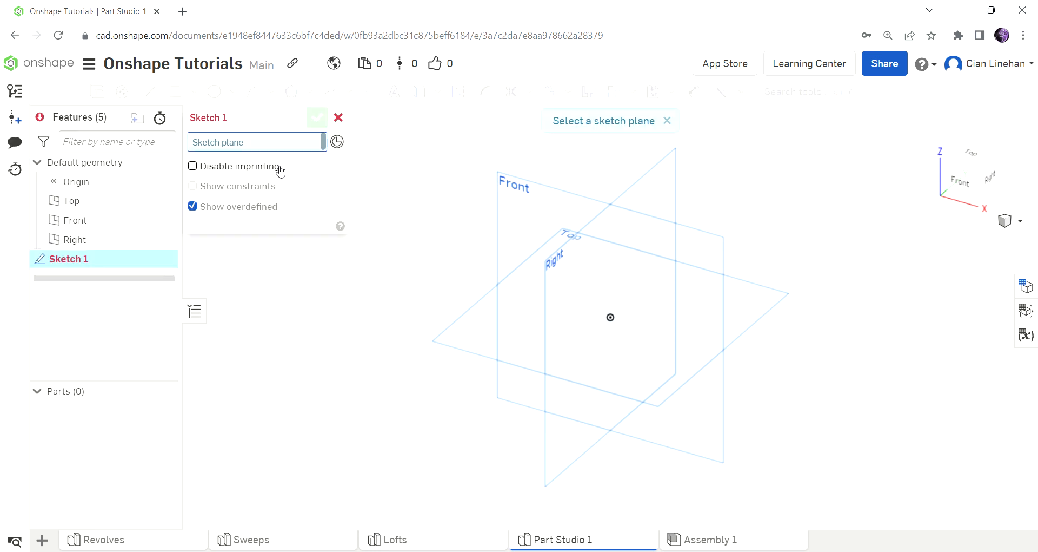
click(500, 323)
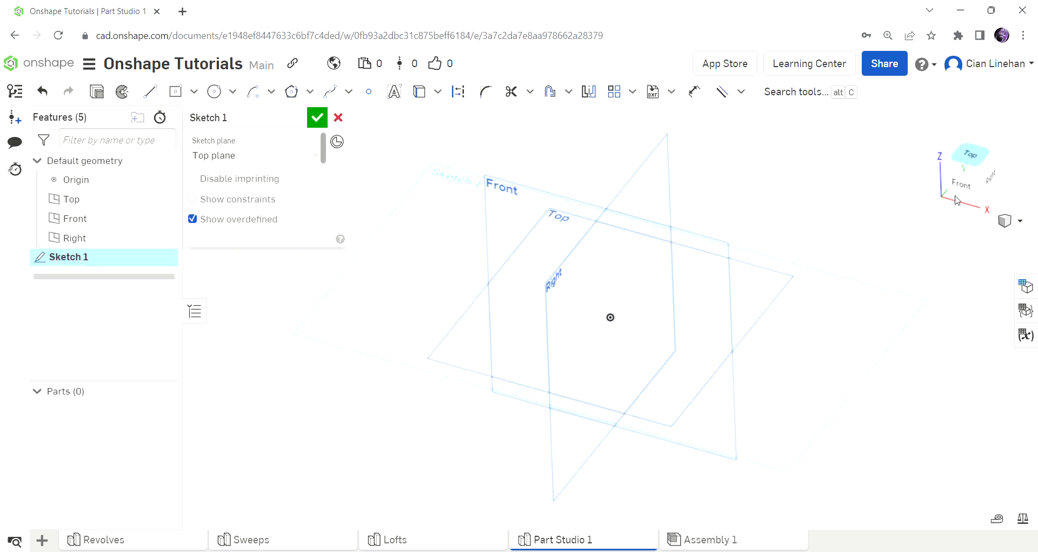
scroll(598, 285, down, 5)
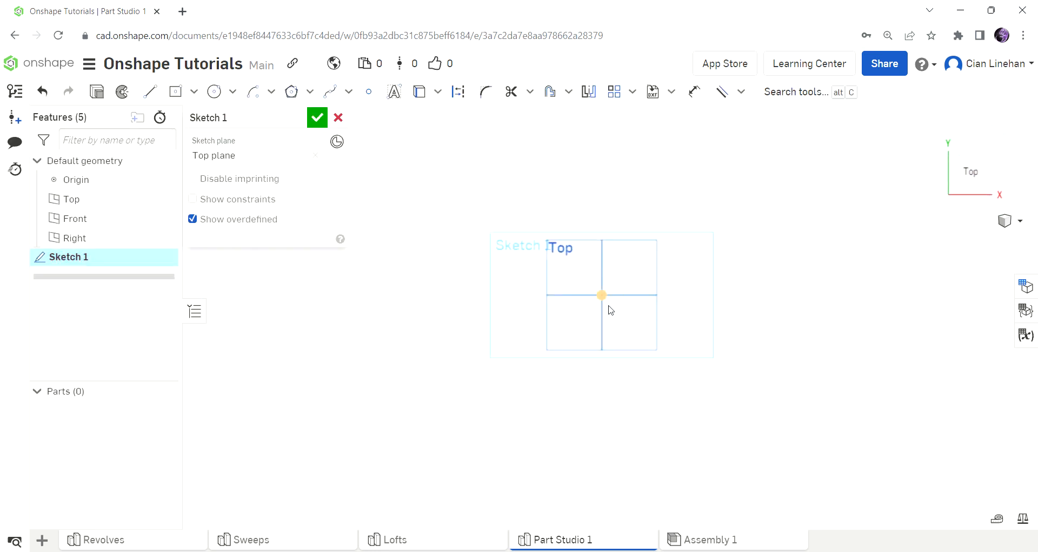
right_drag(596, 361, 593, 300)
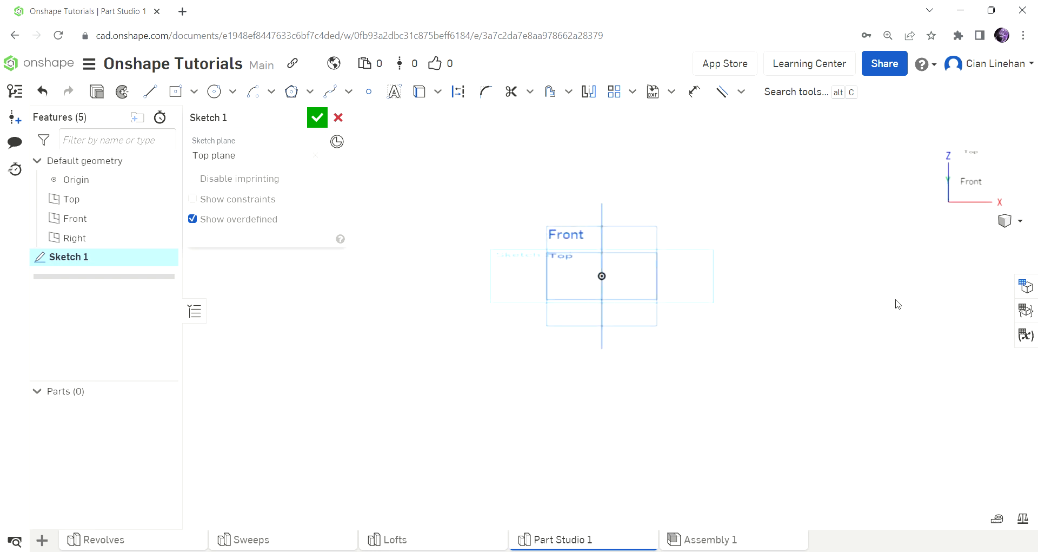
click(979, 162)
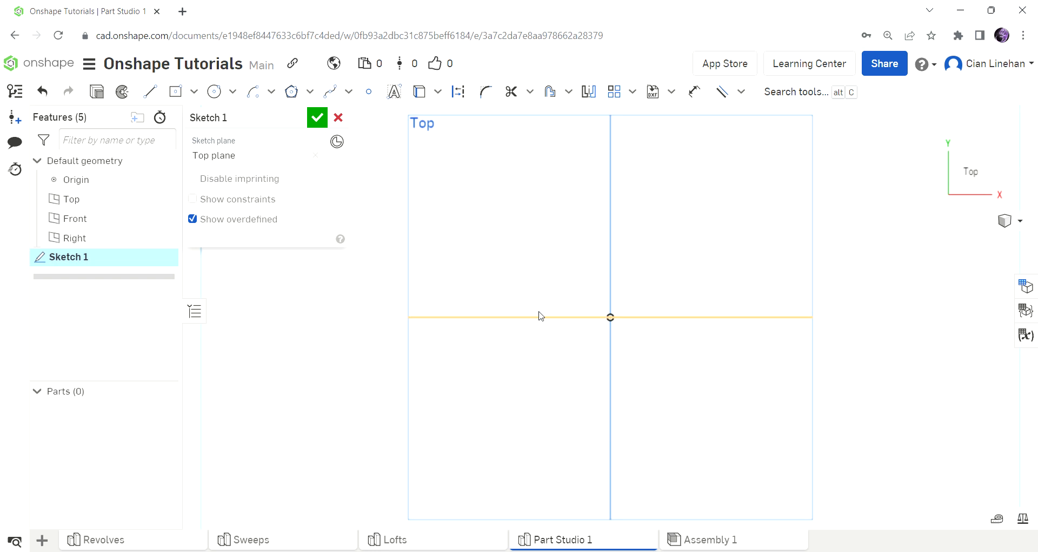
Step: Draw a vertical line straight down from the origin and finish Sketch 1
click(146, 92)
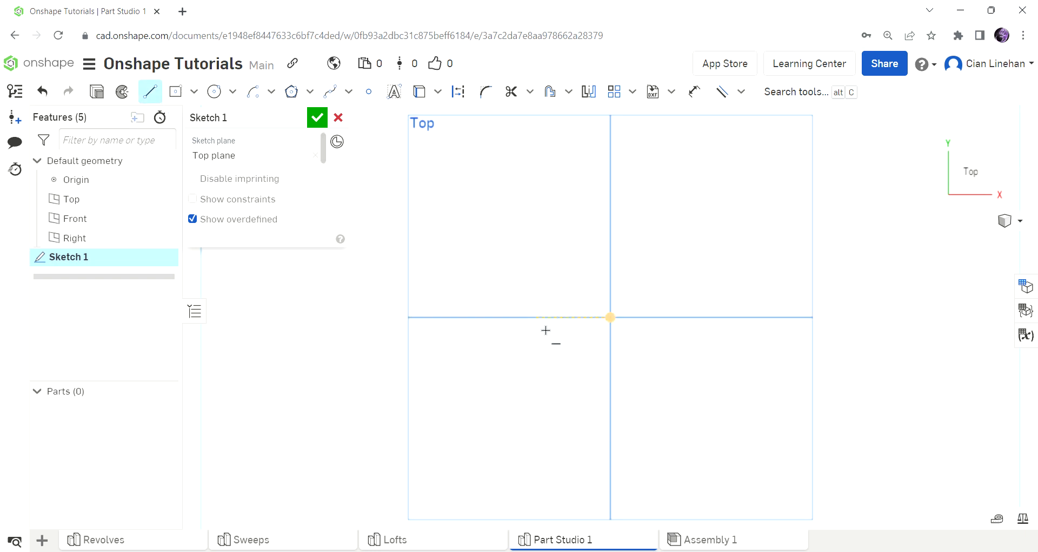
click(617, 323)
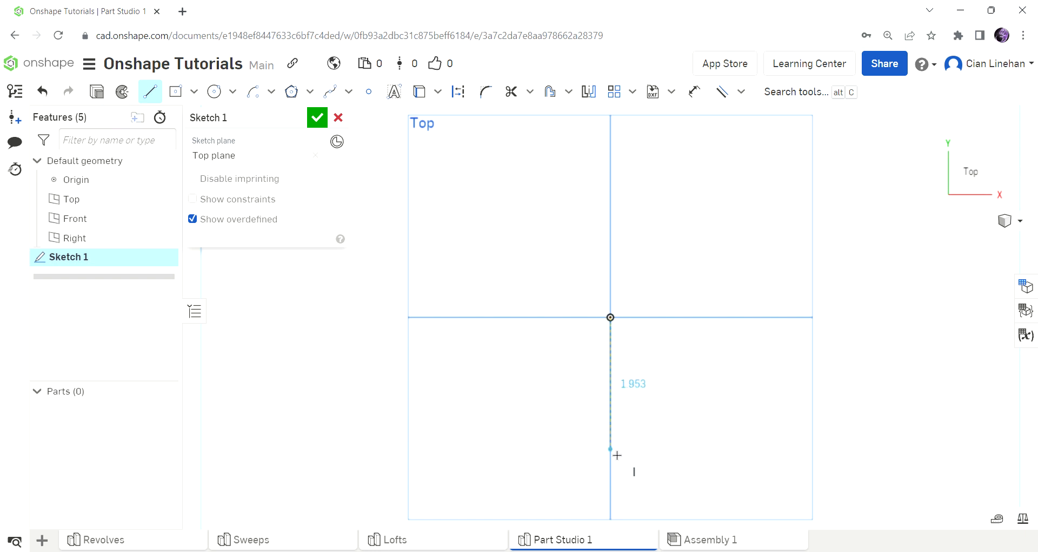
click(617, 474)
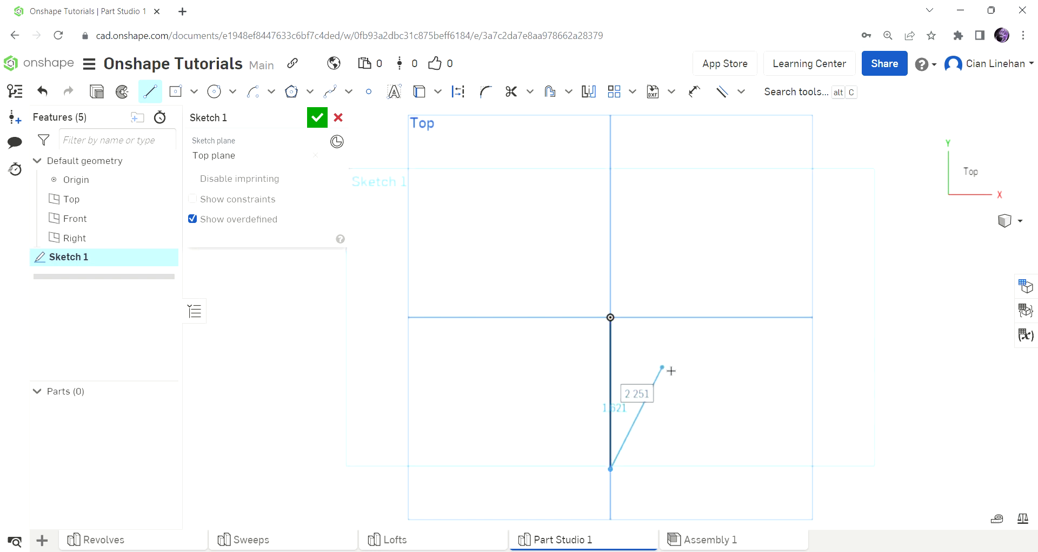
key(Escape)
scroll(688, 394, up, 3)
right_drag(689, 395, 694, 327)
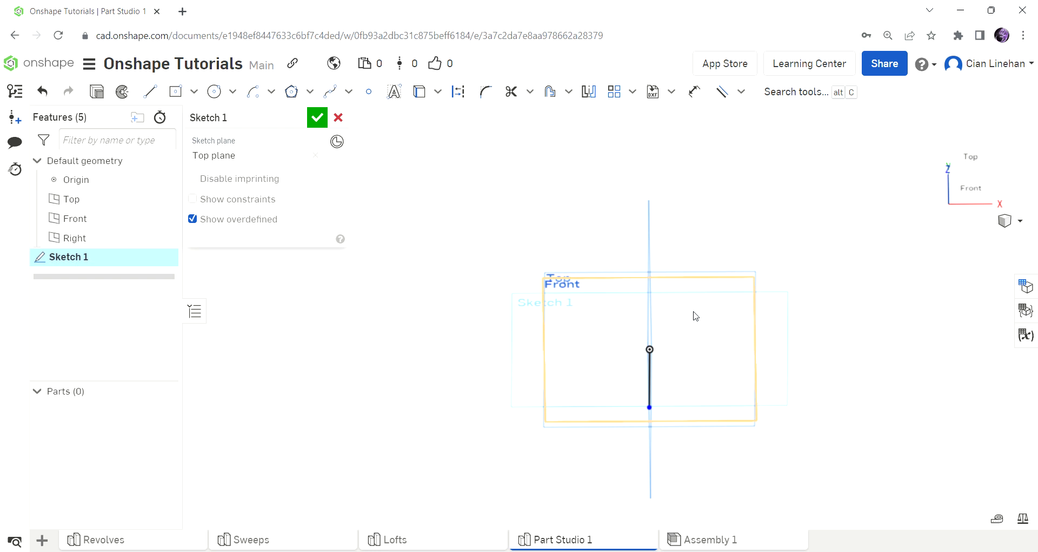
click(317, 117)
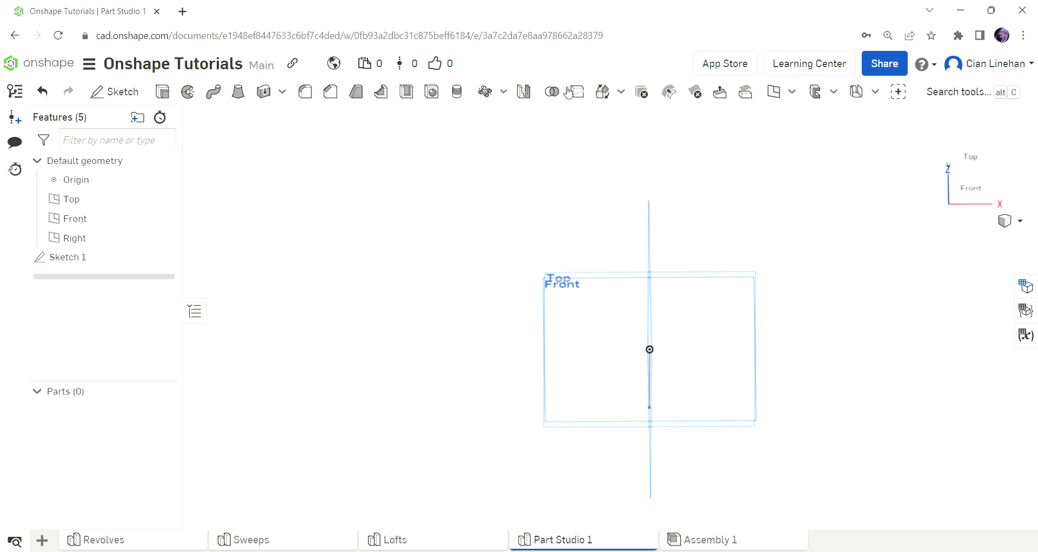
Step: Create Plane 1 as a Line angle plane hinged on the sketch line, tilted 45°
click(779, 99)
click(318, 164)
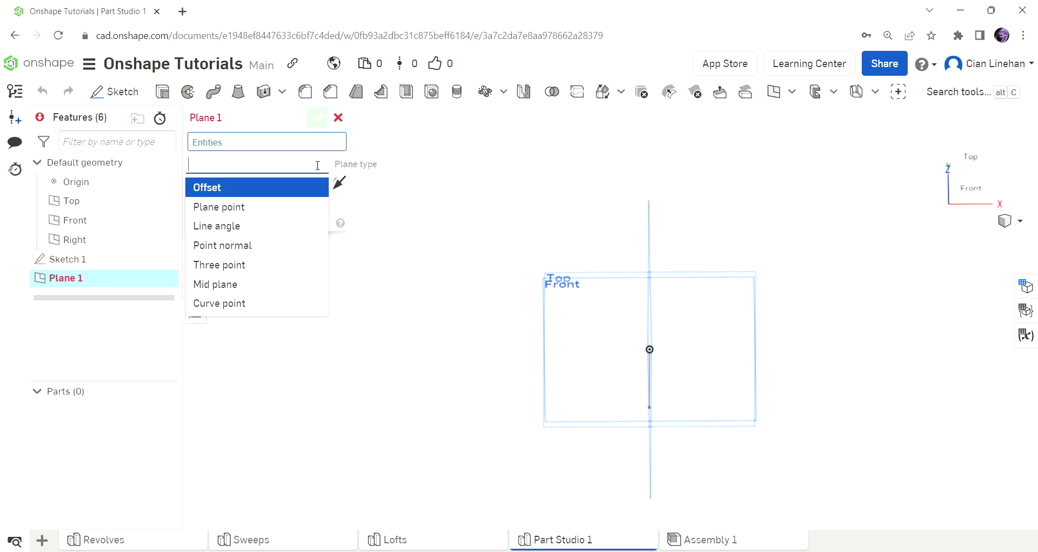
click(255, 226)
mouse_move(683, 278)
right_down()
mouse_move(684, 318)
mouse_move(654, 350)
mouse_move(716, 362)
mouse_move(706, 352)
mouse_move(702, 376)
mouse_move(637, 336)
mouse_move(571, 397)
right_up()
click(656, 357)
mouse_move(571, 396)
mouse_down()
mouse_move(598, 417)
mouse_move(670, 416)
mouse_move(687, 379)
mouse_move(642, 319)
mouse_move(538, 352)
mouse_move(549, 409)
mouse_move(595, 429)
mouse_move(537, 422)
mouse_move(559, 326)
mouse_move(723, 431)
mouse_move(651, 469)
mouse_move(591, 471)
mouse_move(536, 430)
mouse_up()
right_drag(547, 461, 662, 395)
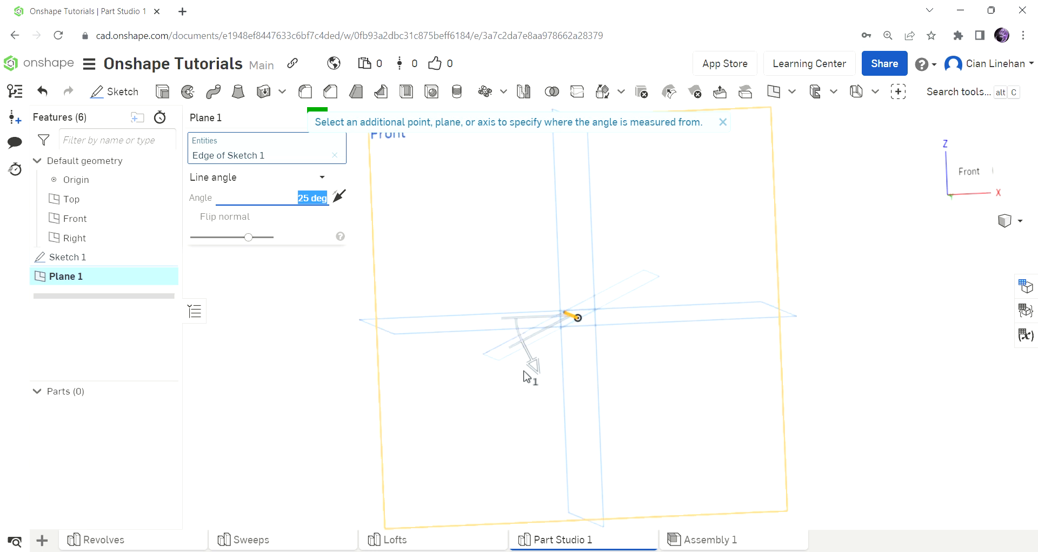
drag(534, 378, 541, 398)
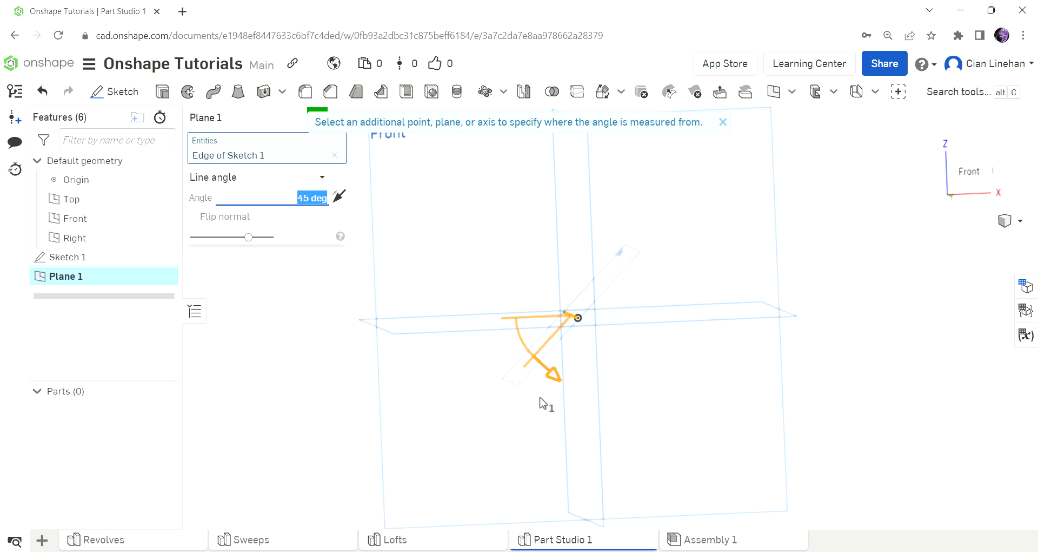
right_drag(656, 392, 660, 392)
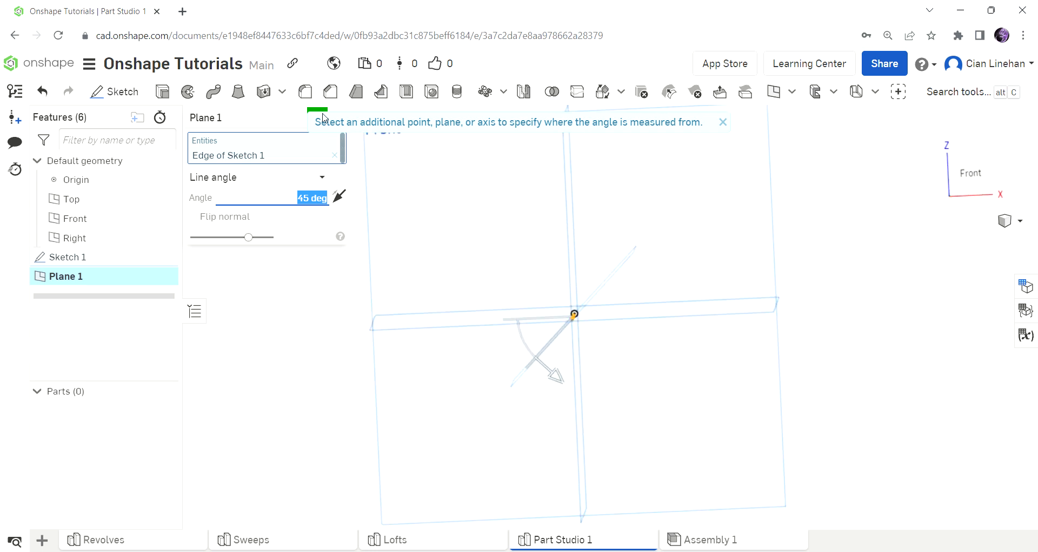
click(323, 115)
right_drag(656, 224, 696, 256)
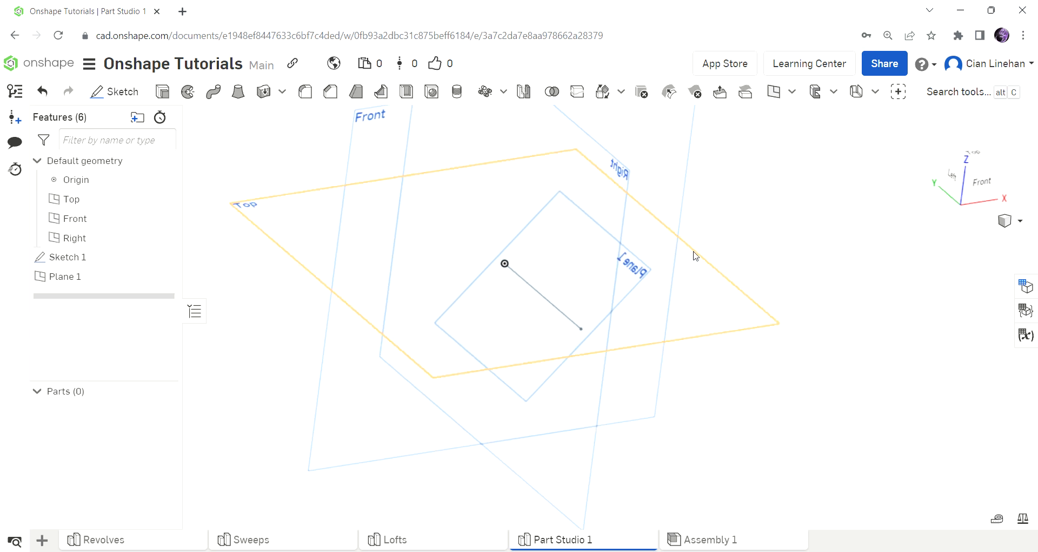
Step: On Plane 1, draw a centre-point circle of diameter 1 above the line
click(142, 92)
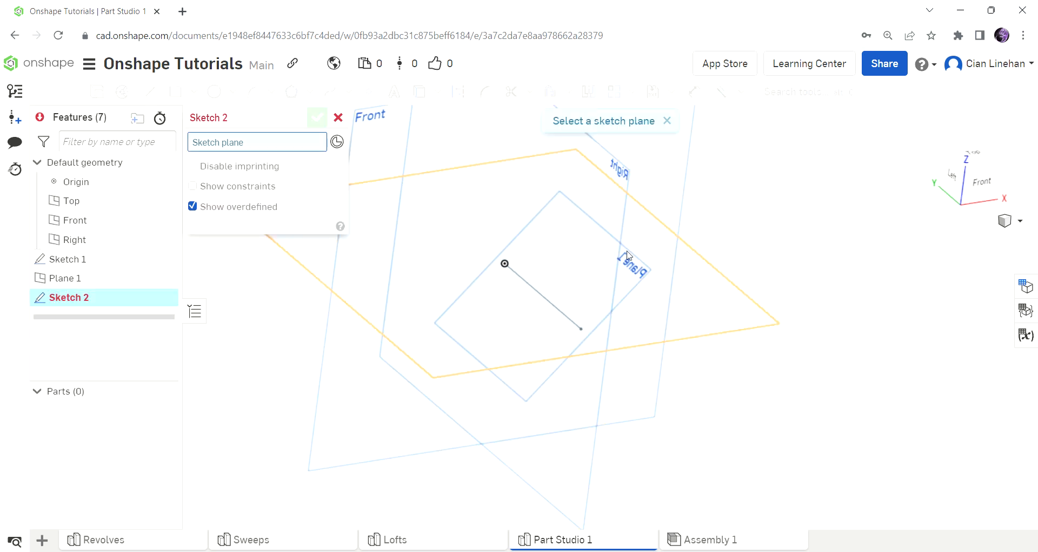
right_drag(648, 273, 653, 279)
click(638, 277)
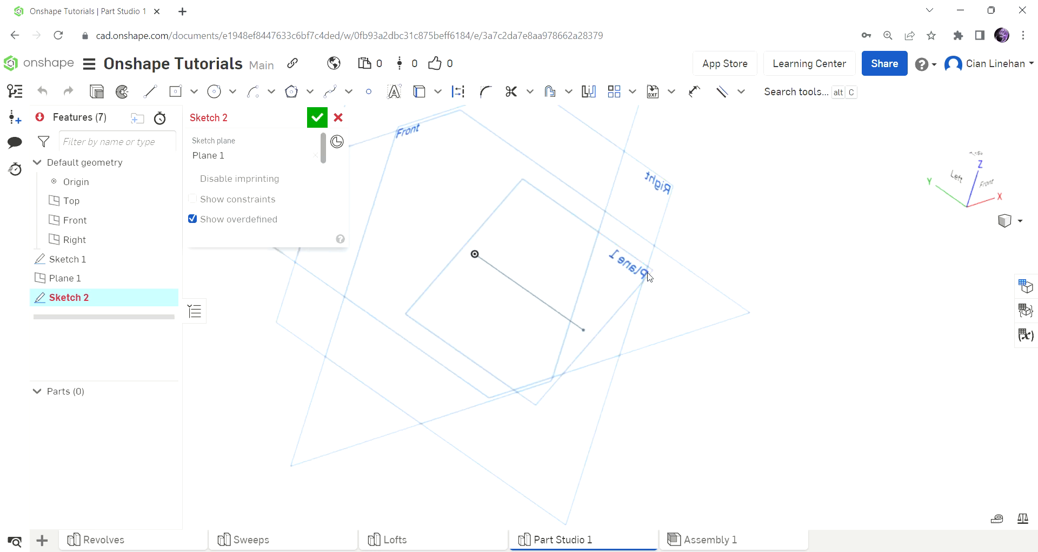
click(214, 91)
key(n)
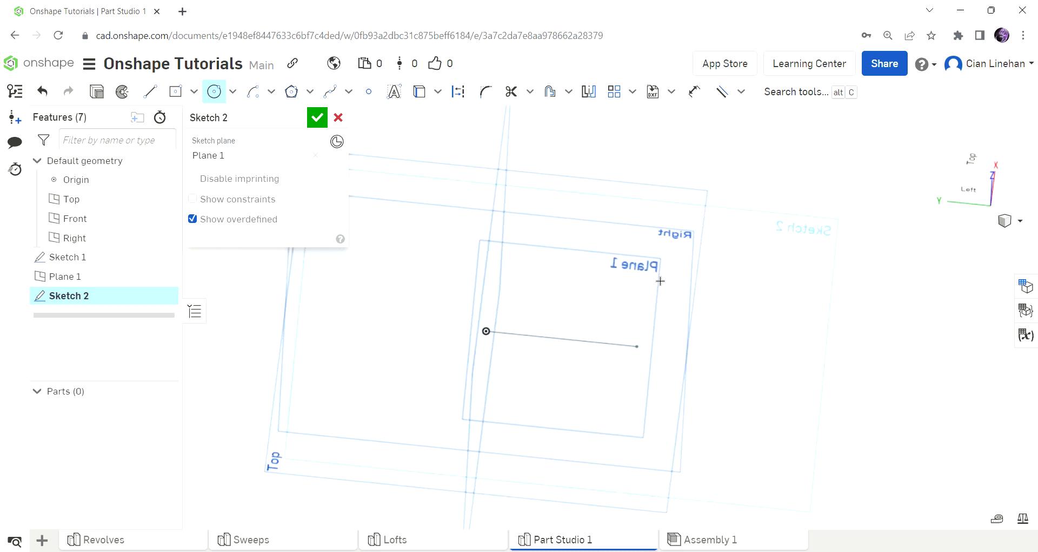
click(500, 189)
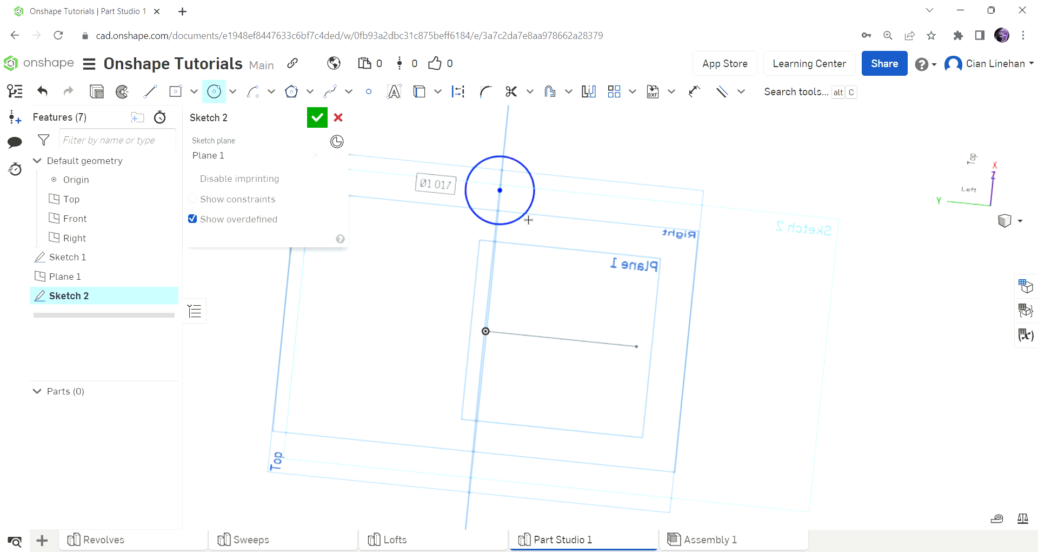
text(1)
key(Return)
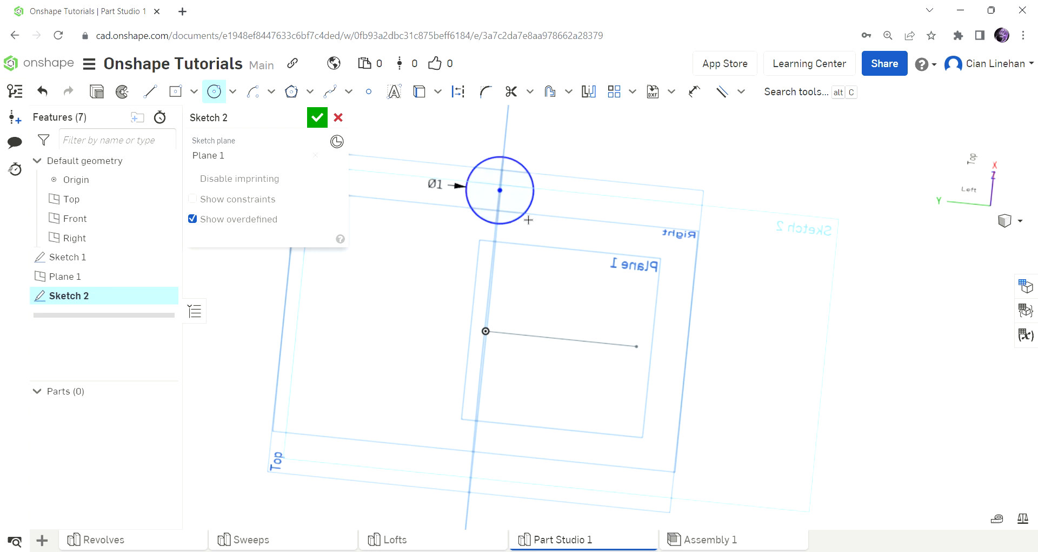
Step: Dimension the circle centre 3 from the origin and finish Sketch 2
click(694, 92)
click(500, 189)
click(486, 331)
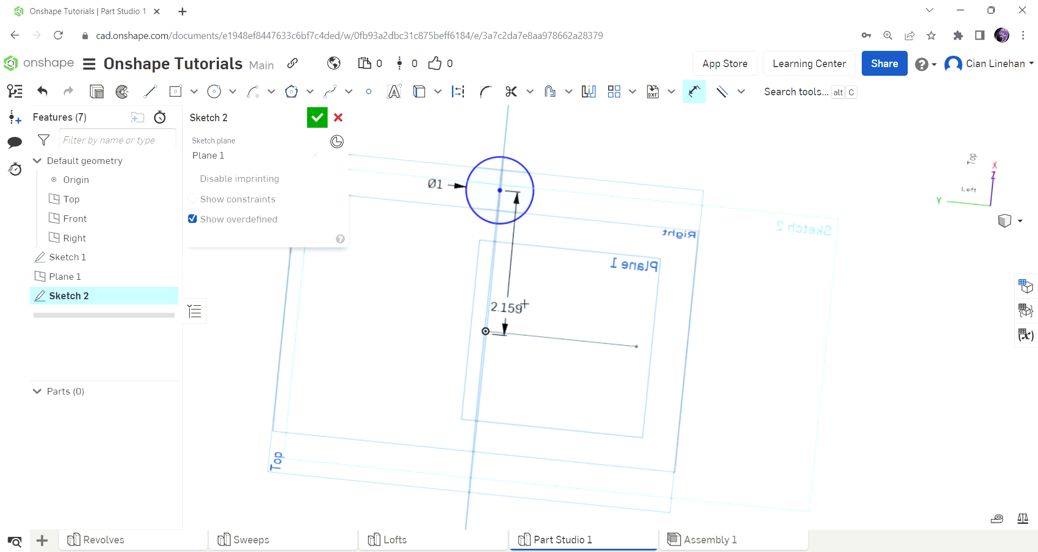
click(535, 279)
scroll(665, 283, down, 4)
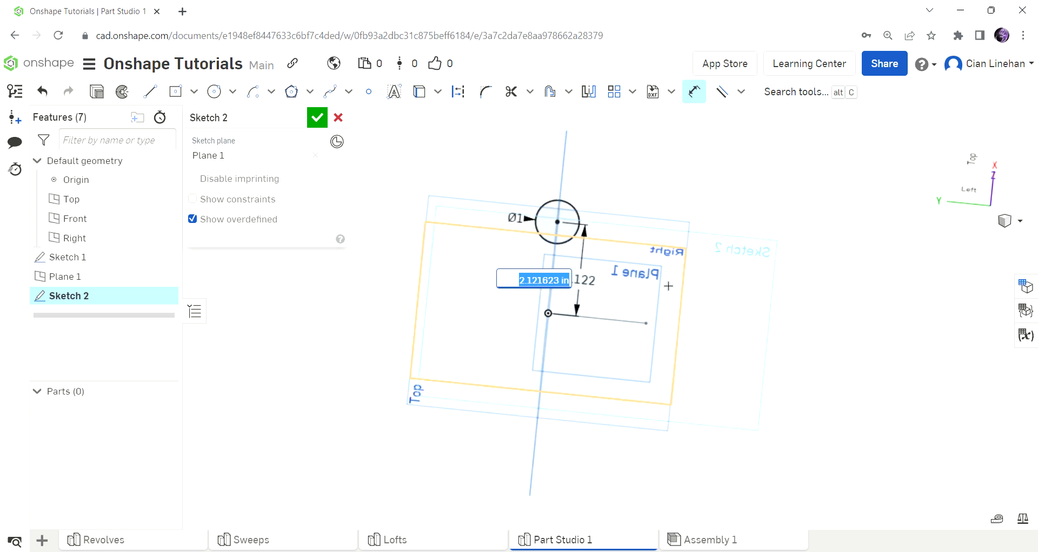
text(3)
key(Return)
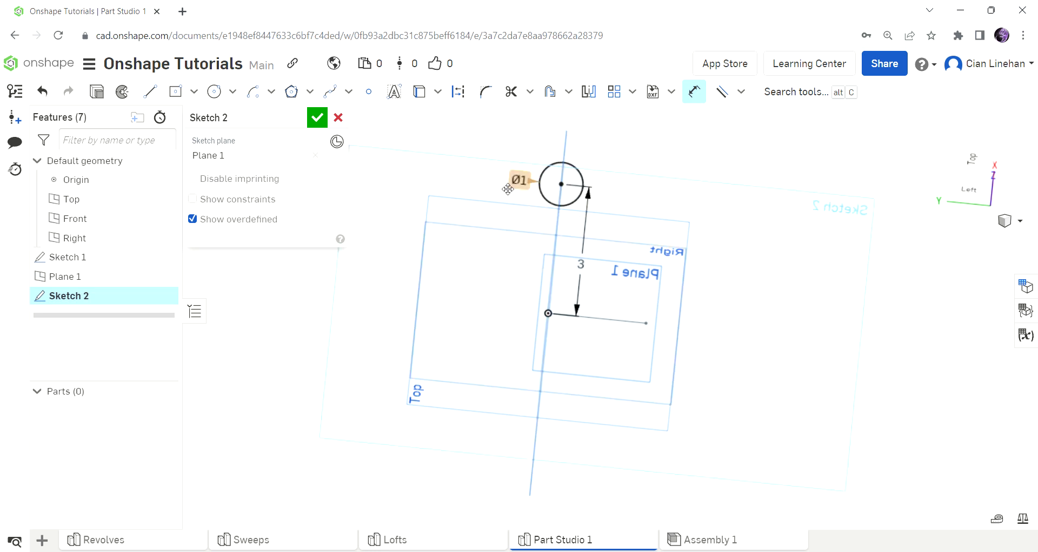
click(317, 118)
Step: Revolve the circle 270° in one direction around the sketch line, forming an open C-shaped tube
mouse_move(900, 269)
right_down()
mouse_move(887, 299)
mouse_move(825, 320)
mouse_move(732, 269)
mouse_move(792, 372)
mouse_move(882, 342)
mouse_move(872, 463)
mouse_move(897, 454)
right_up()
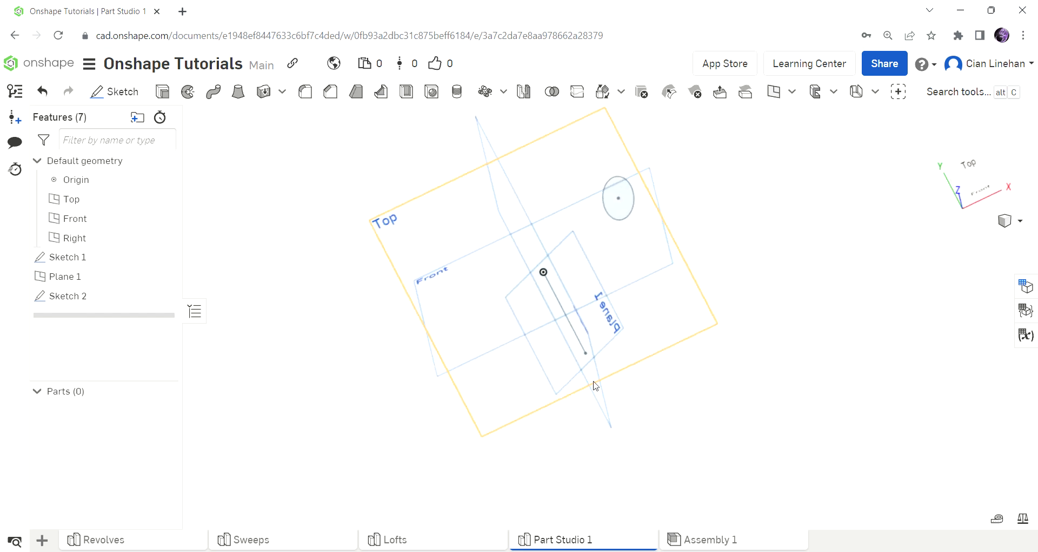
click(188, 93)
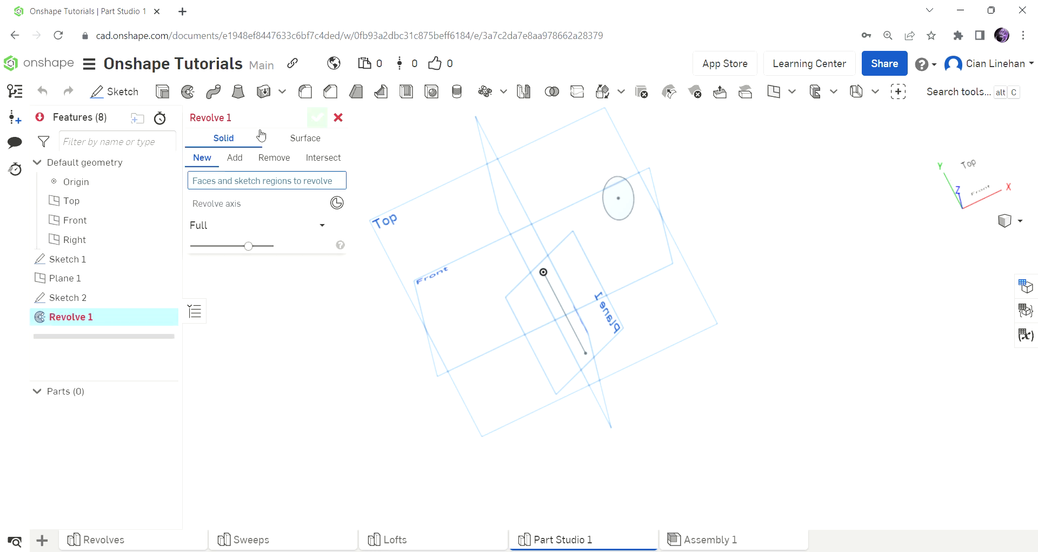
click(616, 198)
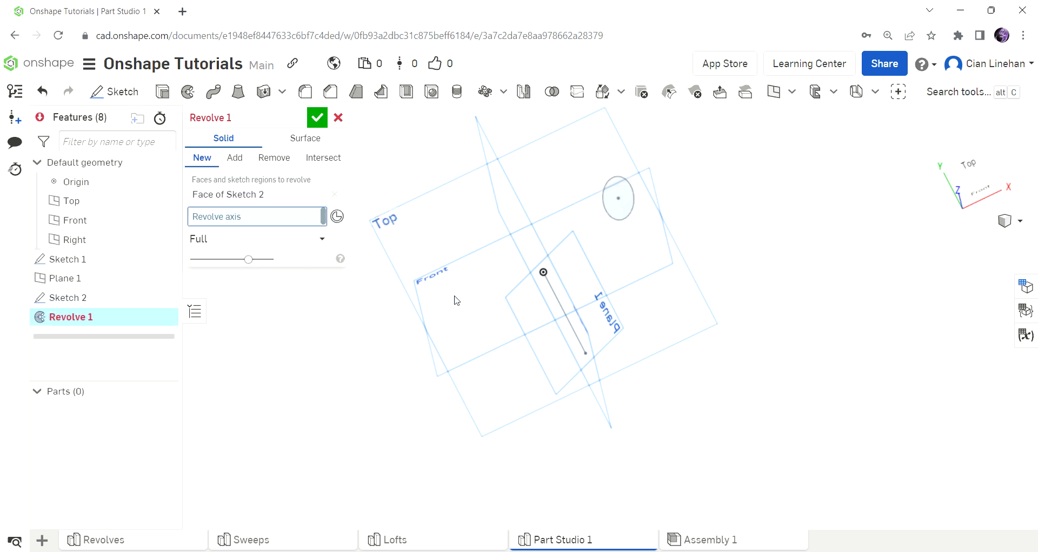
click(560, 300)
mouse_move(783, 369)
right_down()
mouse_move(735, 250)
mouse_move(761, 329)
right_up()
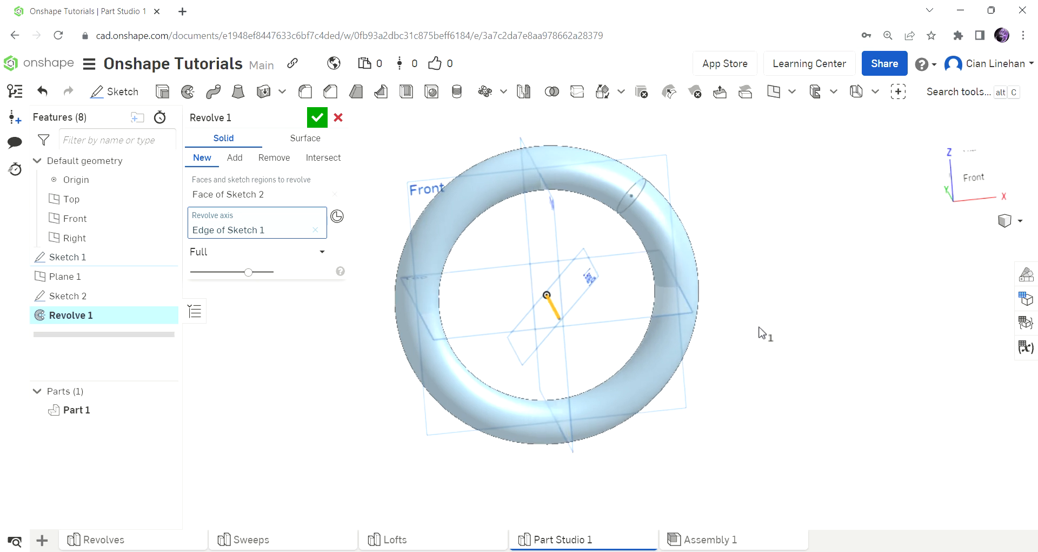
click(322, 255)
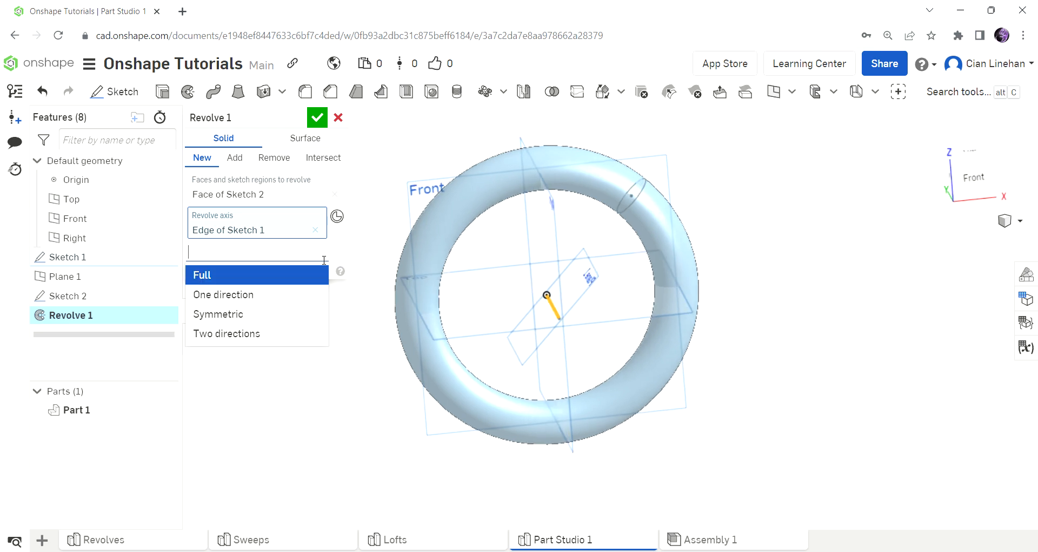
click(261, 302)
drag(545, 181, 711, 373)
key(shift+1)
right_drag(697, 296, 702, 343)
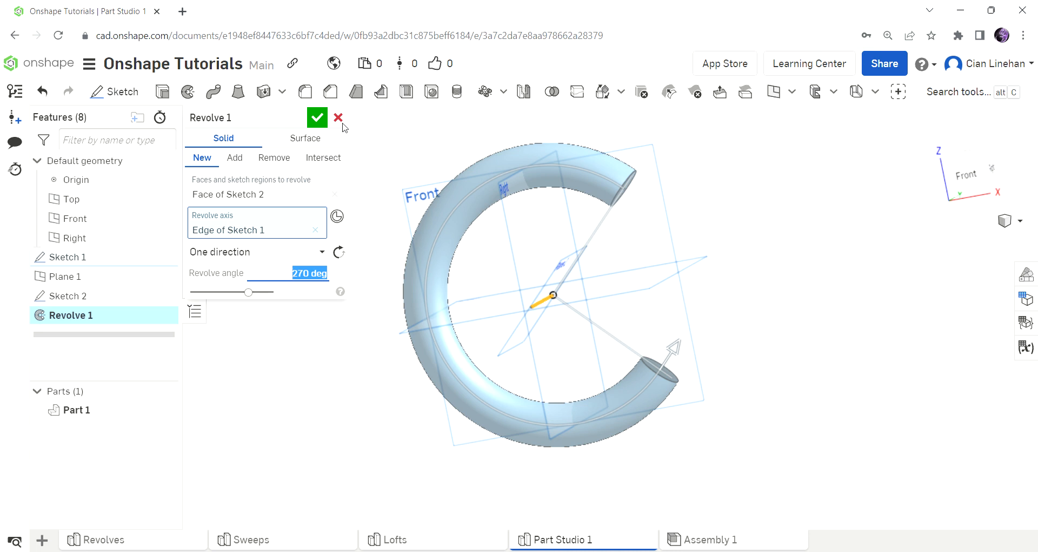
click(317, 117)
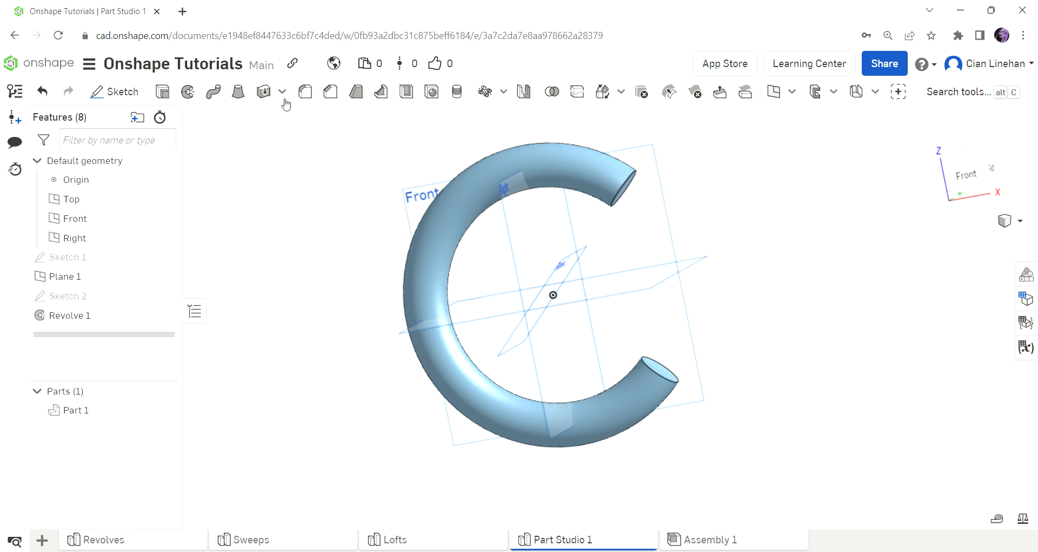
Step: Fillet the tube's first open end edge with a 0.5 in radius
key(shift+f)
scroll(633, 165, up, 5)
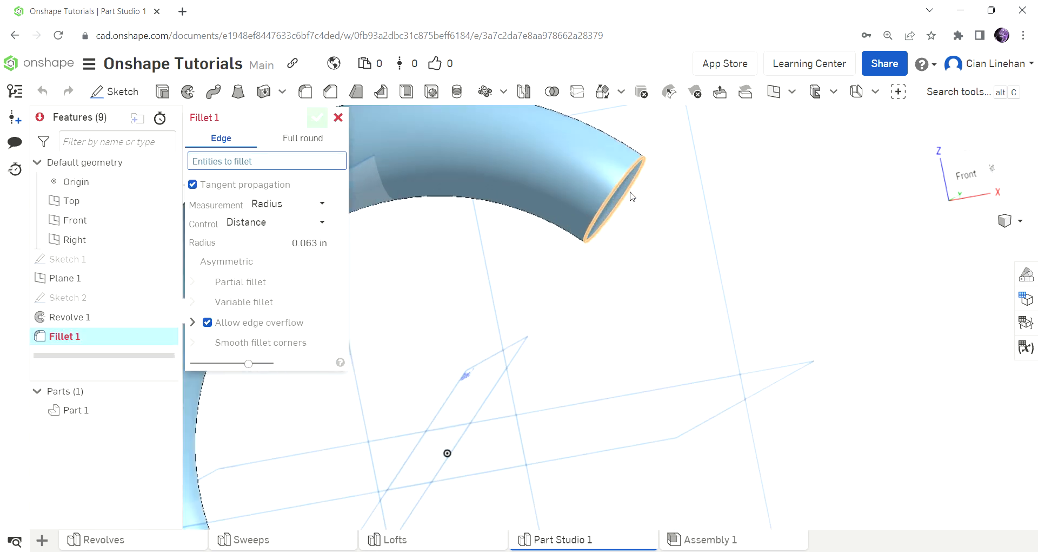
click(636, 194)
right_drag(744, 222, 719, 223)
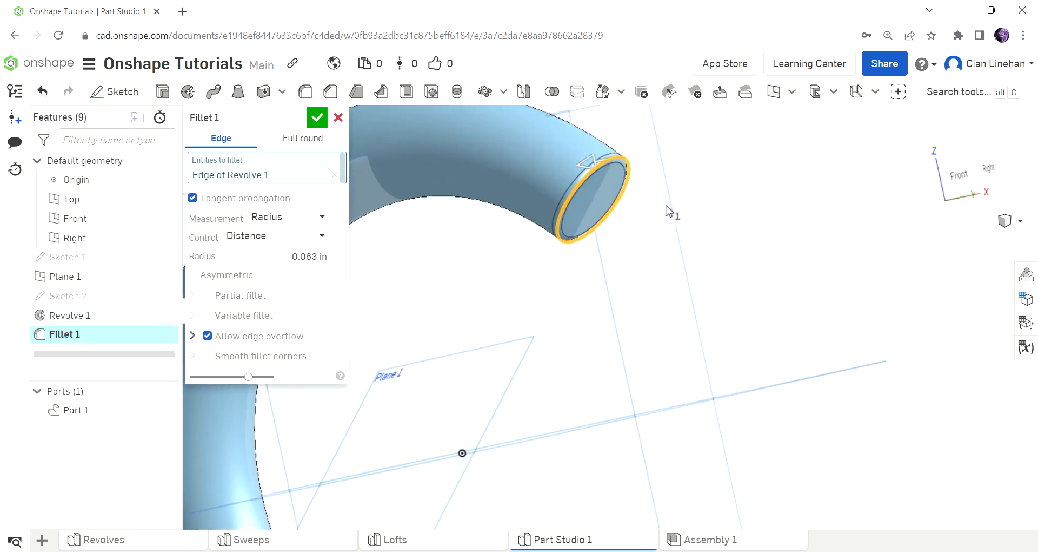
scroll(631, 187, up, 5)
scroll(575, 314, down, 5)
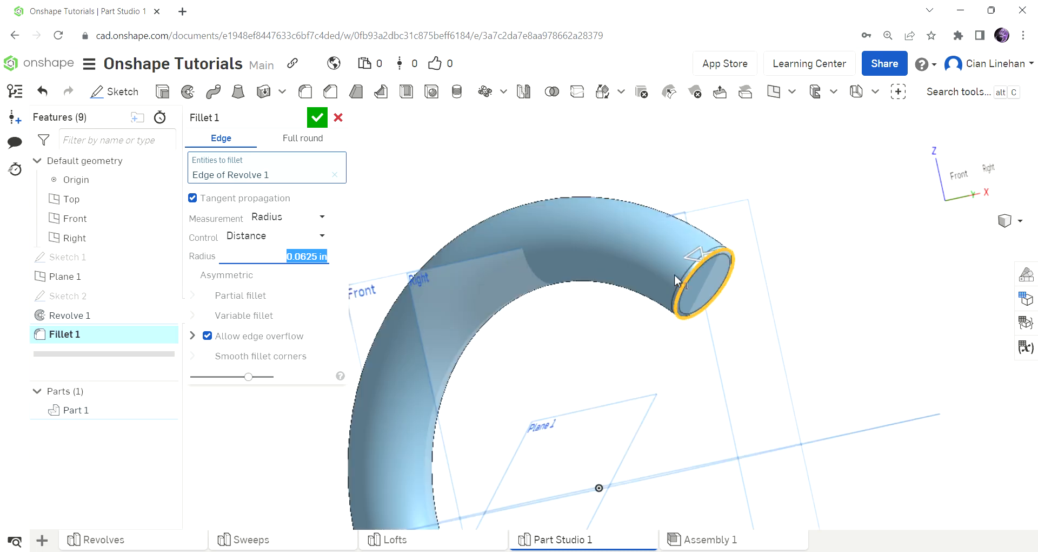
text(0.5)
key(Return)
Step: Add the other tube end's edge to the 0.5 in fillet and confirm Fillet 1
scroll(739, 260, up, 3)
scroll(719, 287, up, 4)
mouse_move(703, 317)
right_down()
mouse_move(628, 303)
mouse_move(692, 331)
right_up()
scroll(589, 205, down, 2)
scroll(590, 208, down, 5)
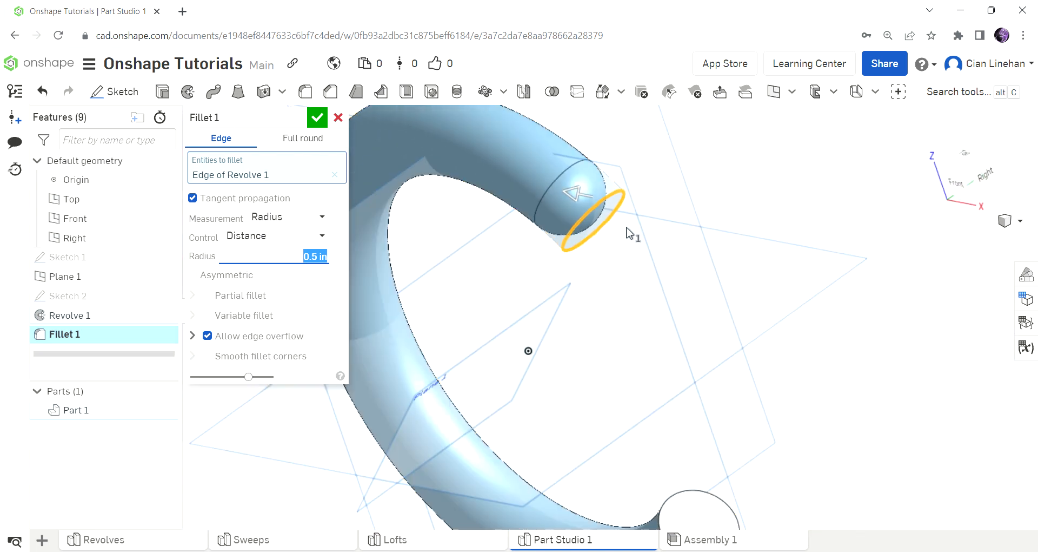
click(697, 462)
right_drag(732, 468, 779, 405)
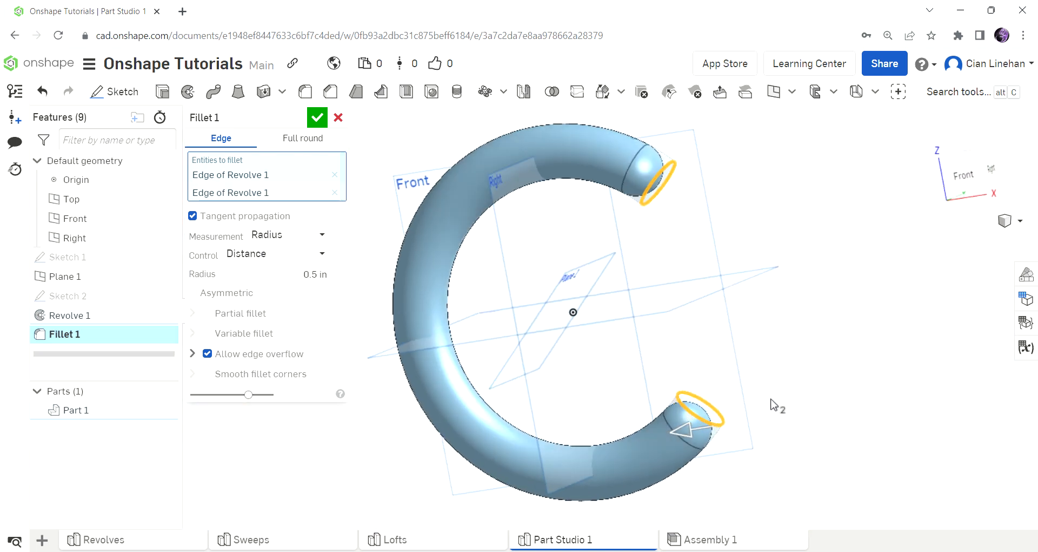
click(315, 118)
scroll(495, 256, down, 6)
right_drag(503, 260, 544, 282)
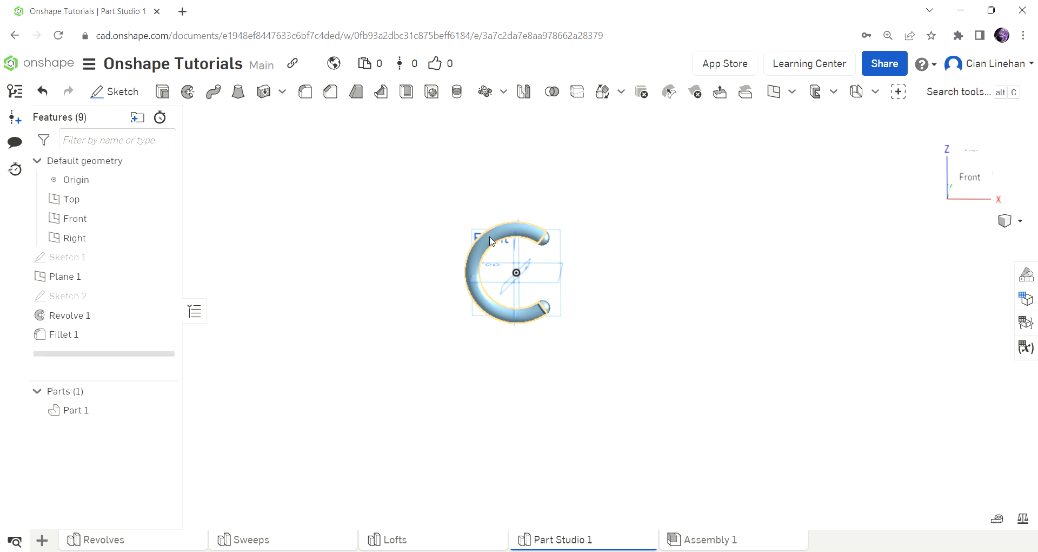
Step: Inspect the C-shaped part from several angles, then begin creating Plane 2
right_drag(492, 241, 651, 234)
scroll(651, 234, up, 3)
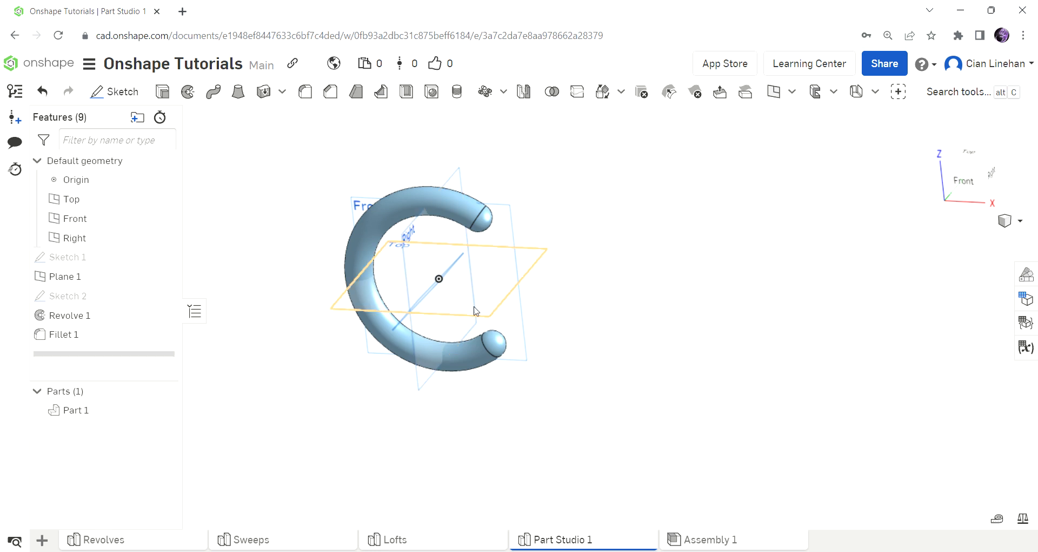
mouse_move(607, 310)
right_down()
mouse_move(608, 290)
mouse_move(608, 306)
right_up()
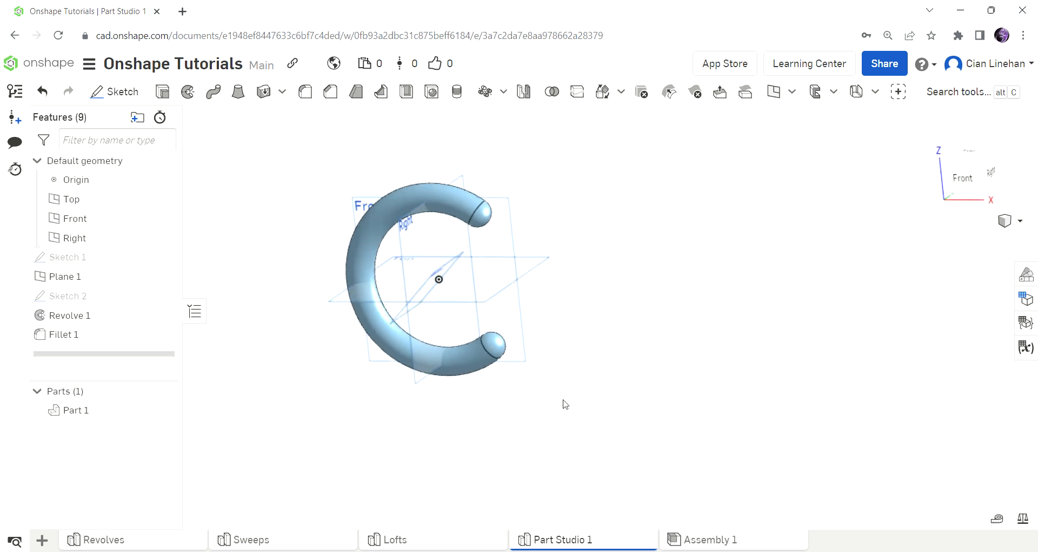
right_drag(595, 302, 554, 417)
right_drag(326, 338, 654, 269)
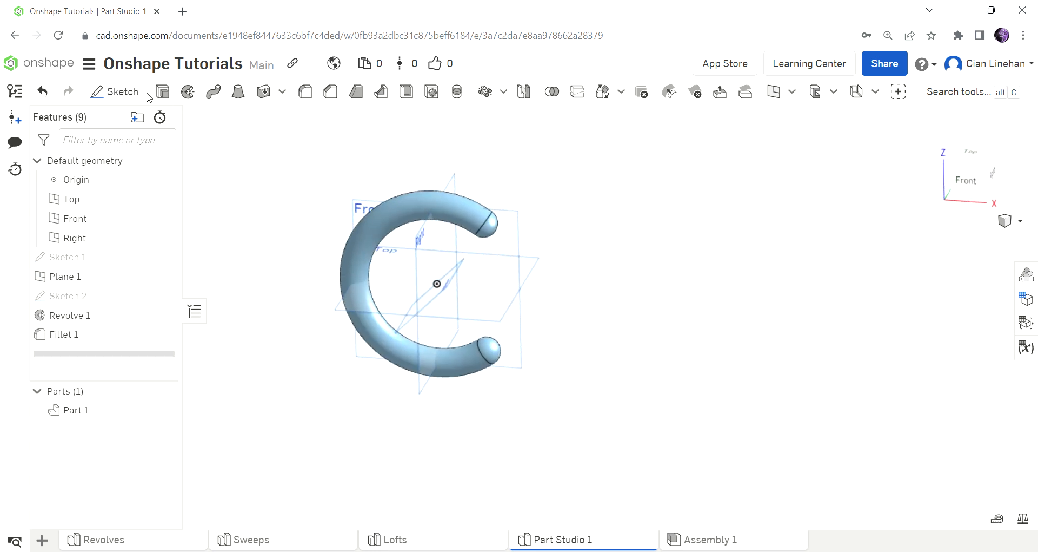
click(774, 92)
right_drag(774, 203, 771, 284)
Step: Make Plane 2 an Offset plane from the Top plane, pushed below the part
click(323, 163)
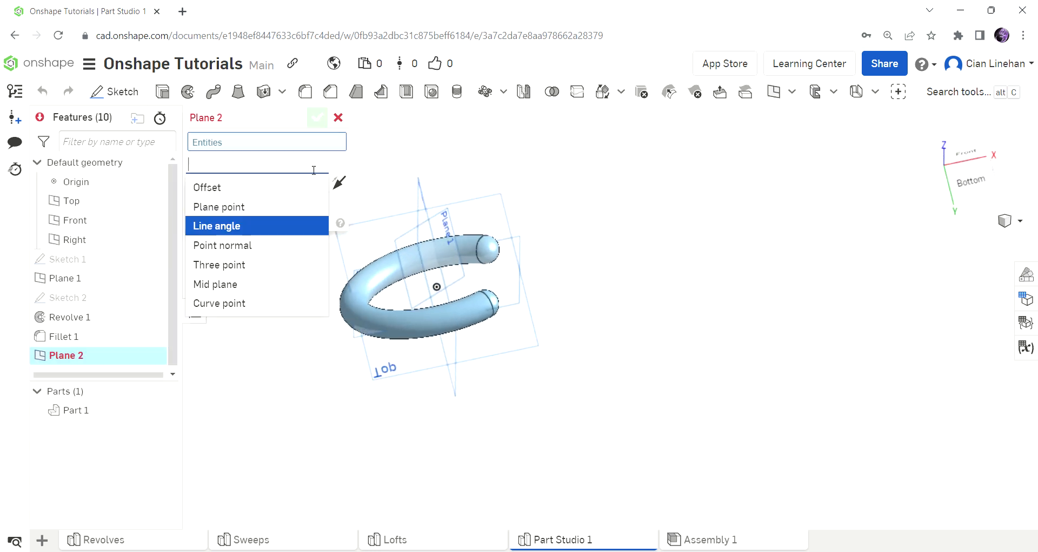
click(326, 185)
right_drag(493, 223, 522, 202)
click(484, 206)
key(shift+1)
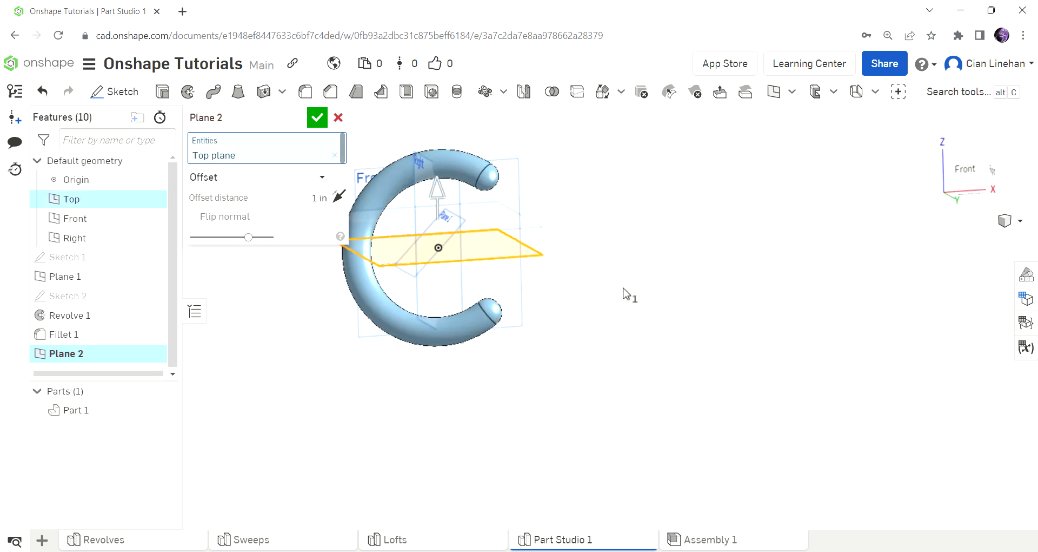
drag(460, 207, 471, 317)
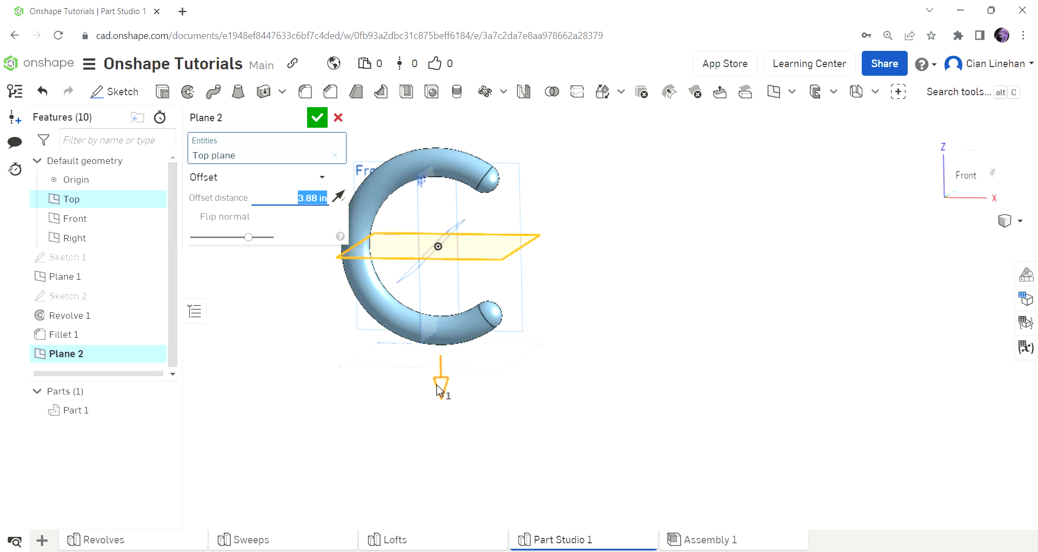
Step: Set Plane 2's downward offset to 3.5 in and confirm it
scroll(435, 390, up, 5)
drag(448, 369, 454, 357)
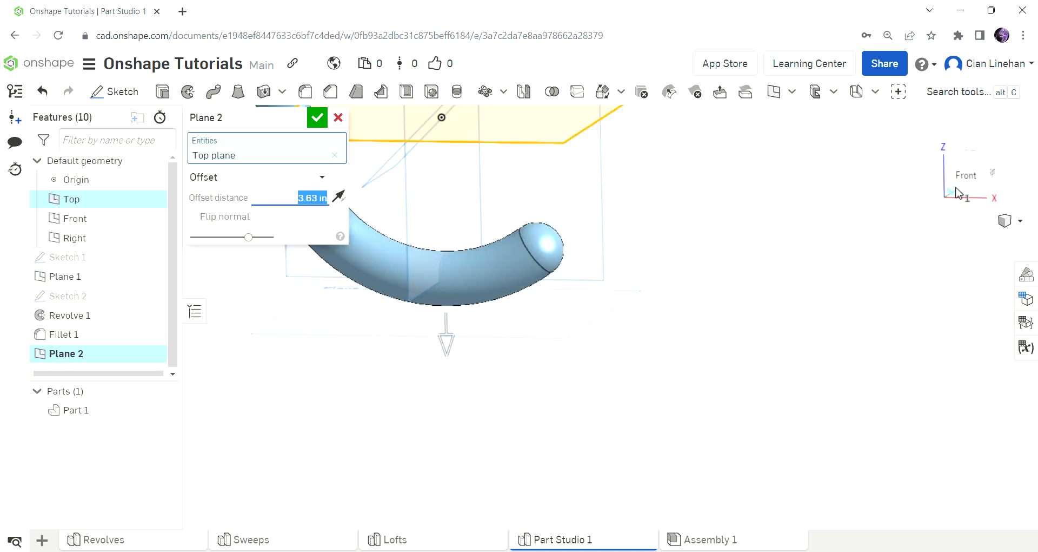
click(962, 171)
scroll(616, 317, down, 3)
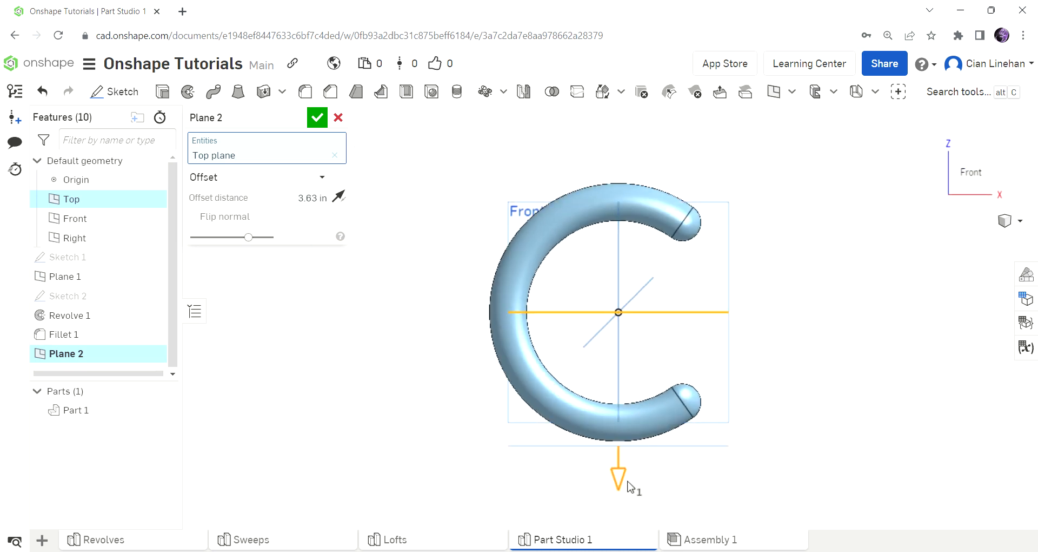
drag(625, 486, 626, 485)
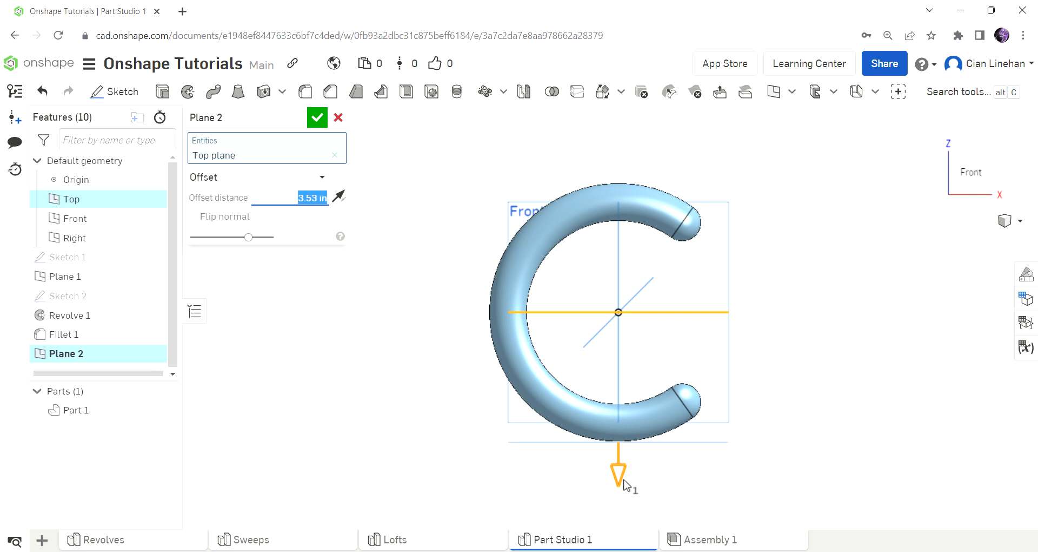
text(3.5)
key(Return)
scroll(707, 378, down, 4)
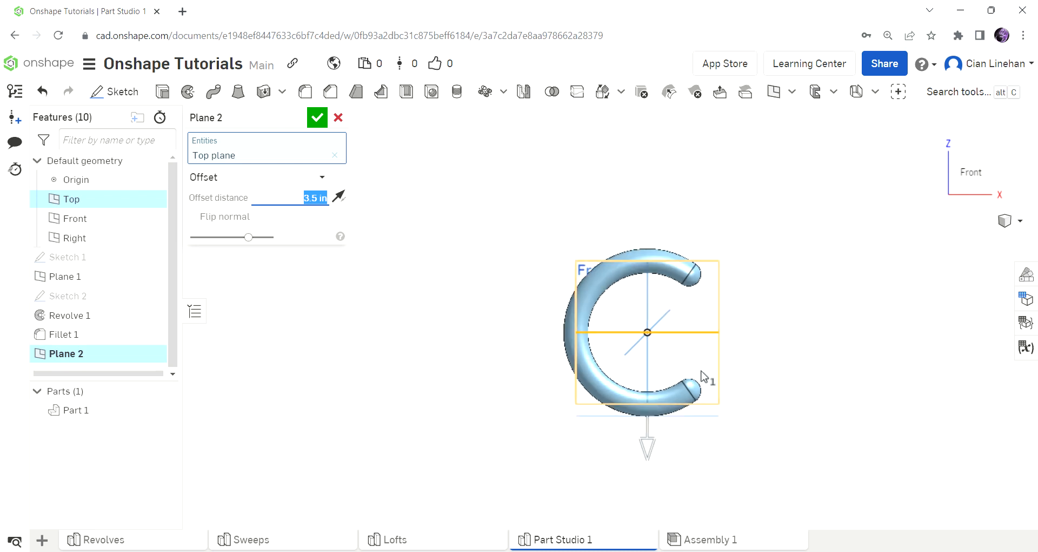
right_drag(785, 399, 763, 411)
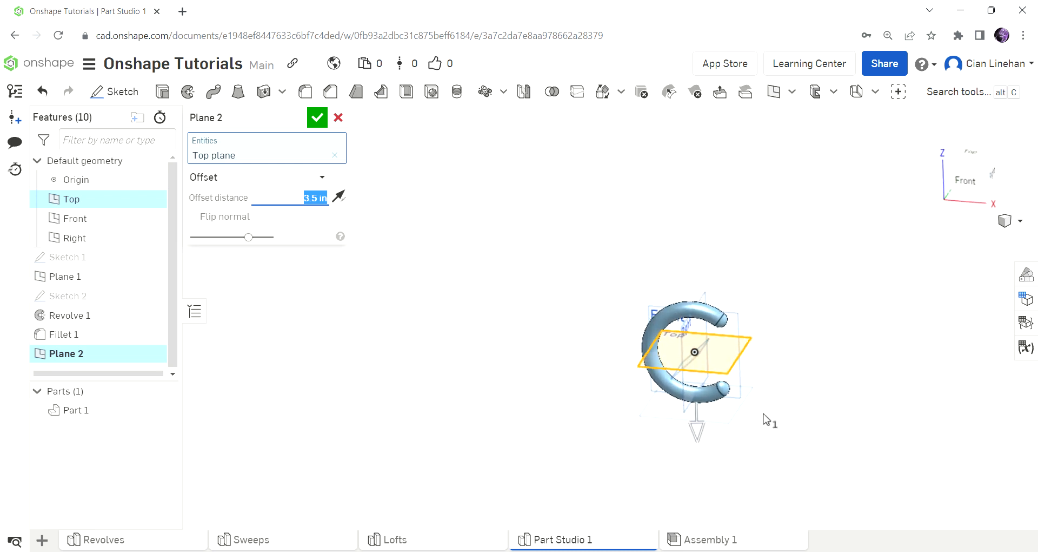
click(317, 117)
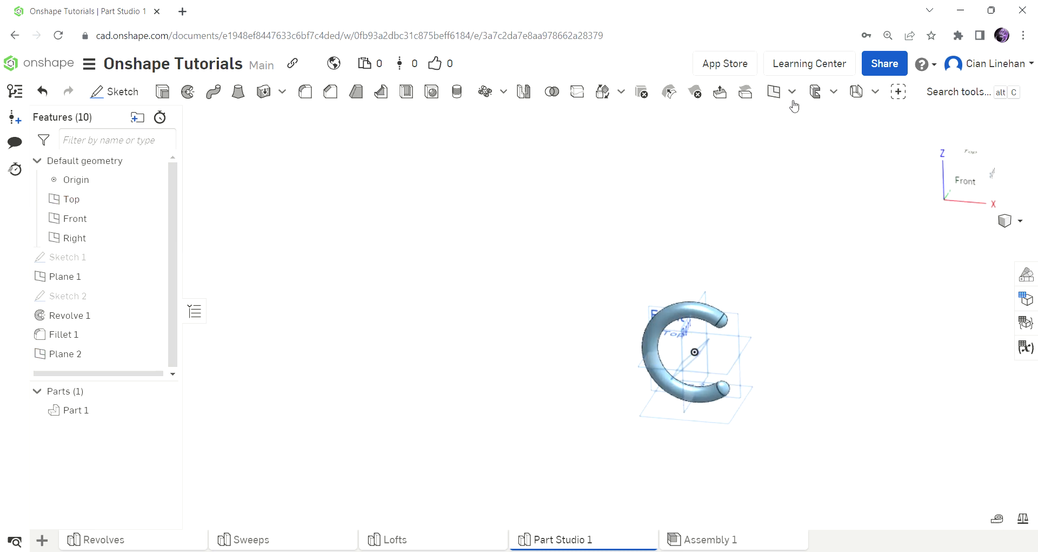
Step: Create Plane 3 offset 3.5 in above the Top plane, then begin Sketch 3
click(771, 93)
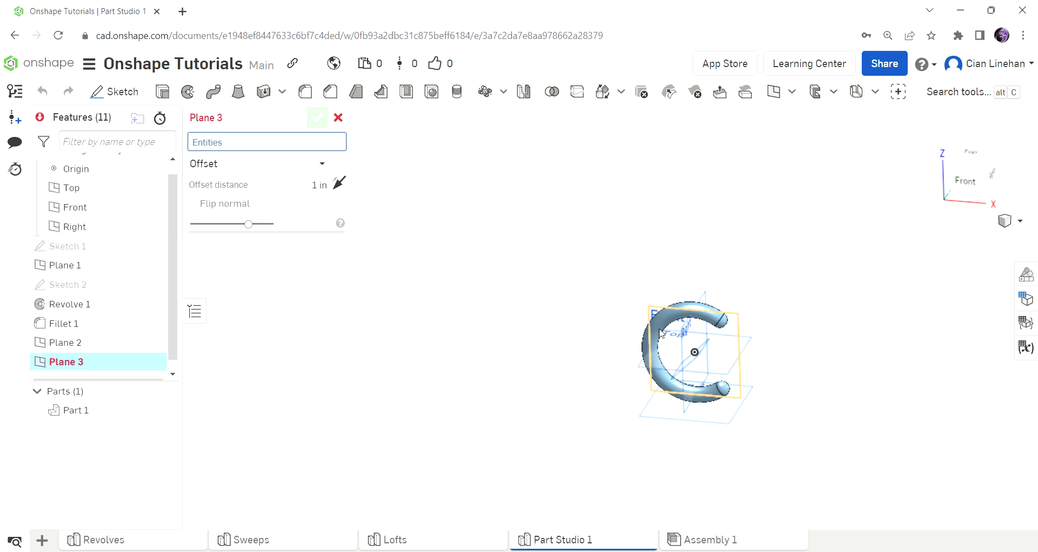
scroll(783, 336, up, 4)
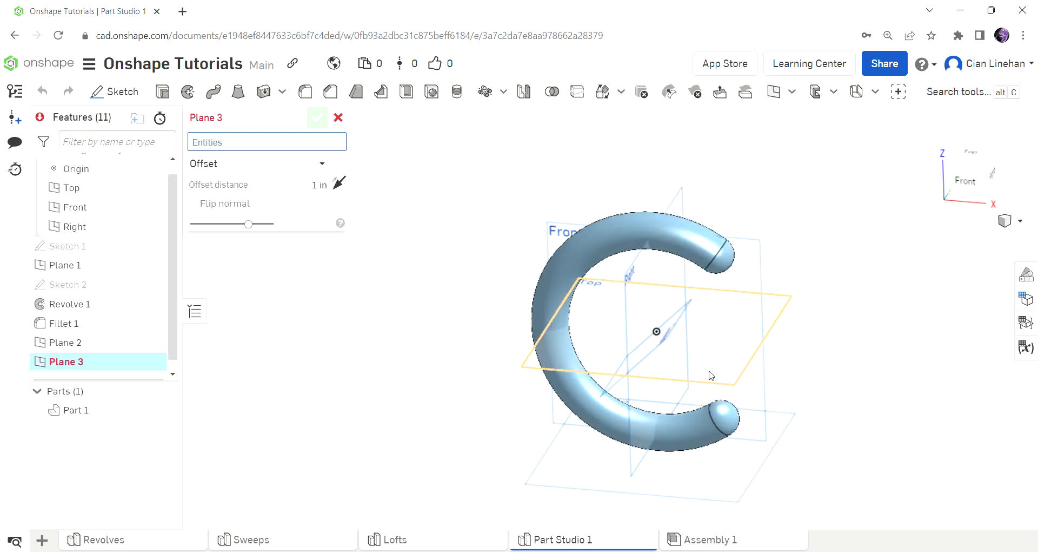
click(771, 340)
click(319, 198)
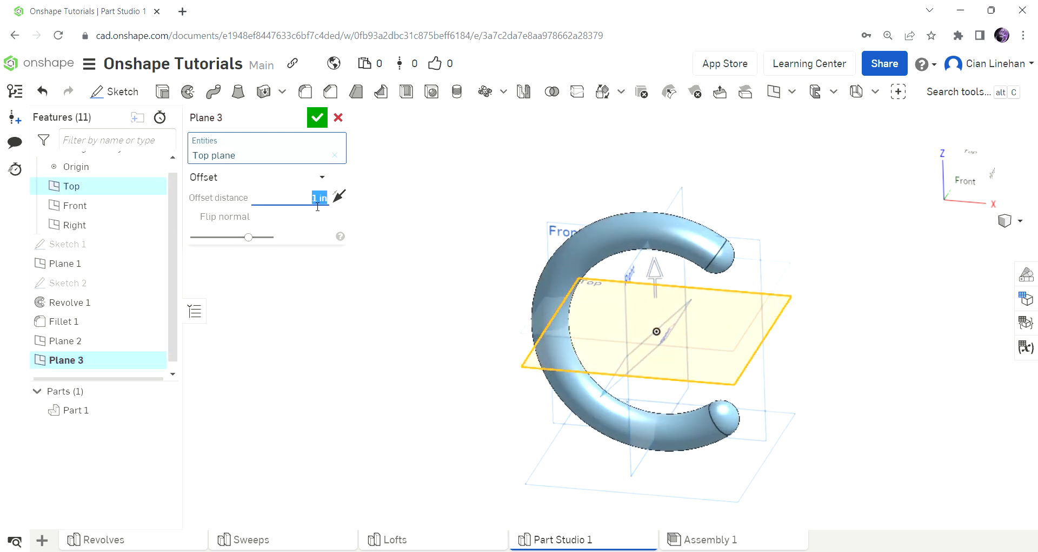
text(3.5)
key(Return)
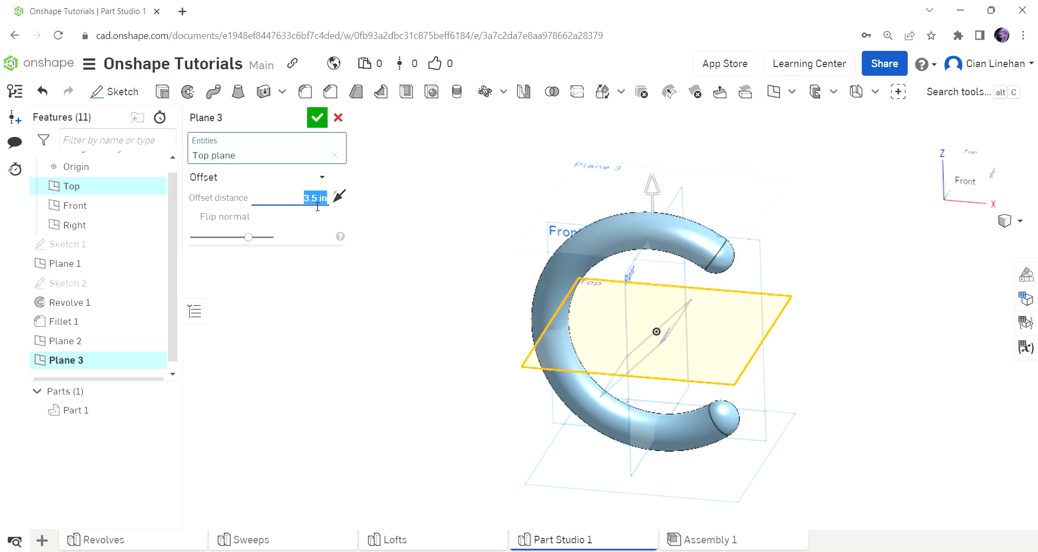
click(318, 117)
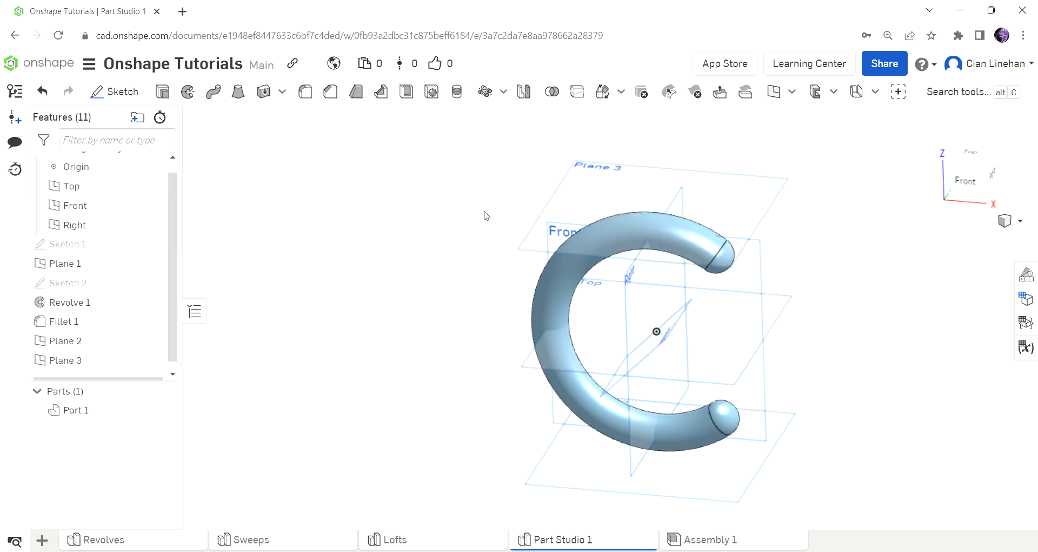
scroll(625, 234, down, 3)
scroll(752, 370, up, 5)
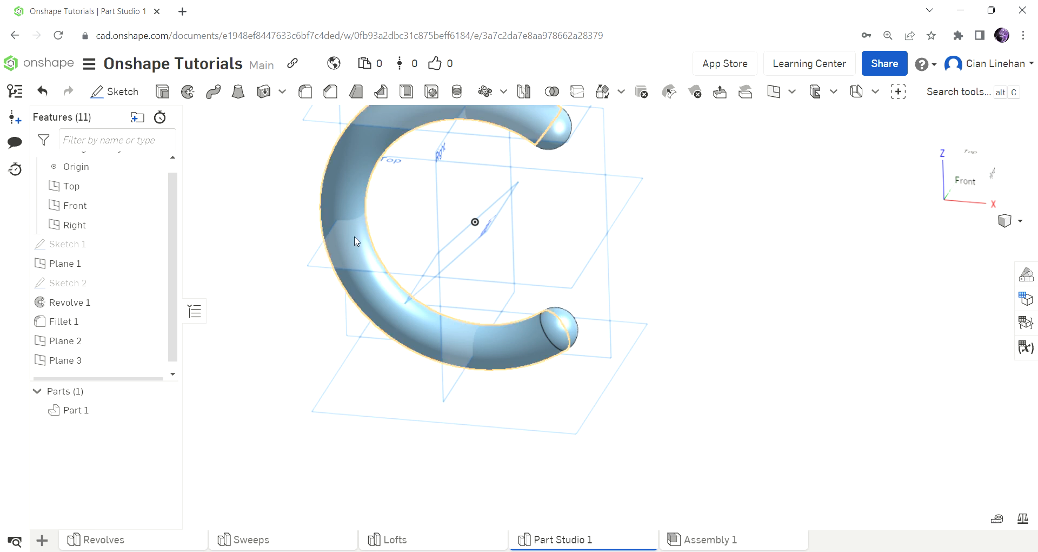
click(132, 92)
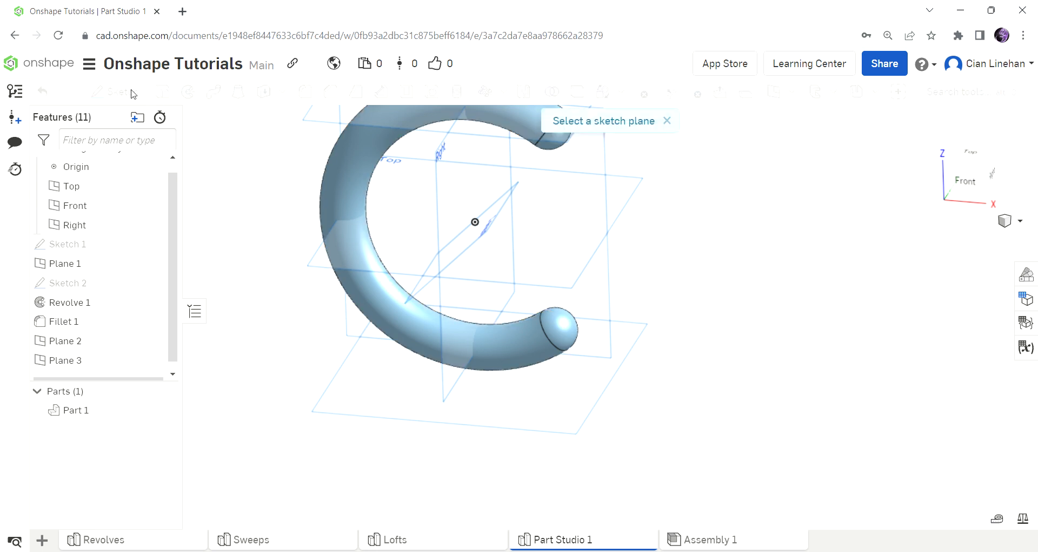
Step: On Plane 2, draw a construction line from the origin 3.633 to the right
click(553, 412)
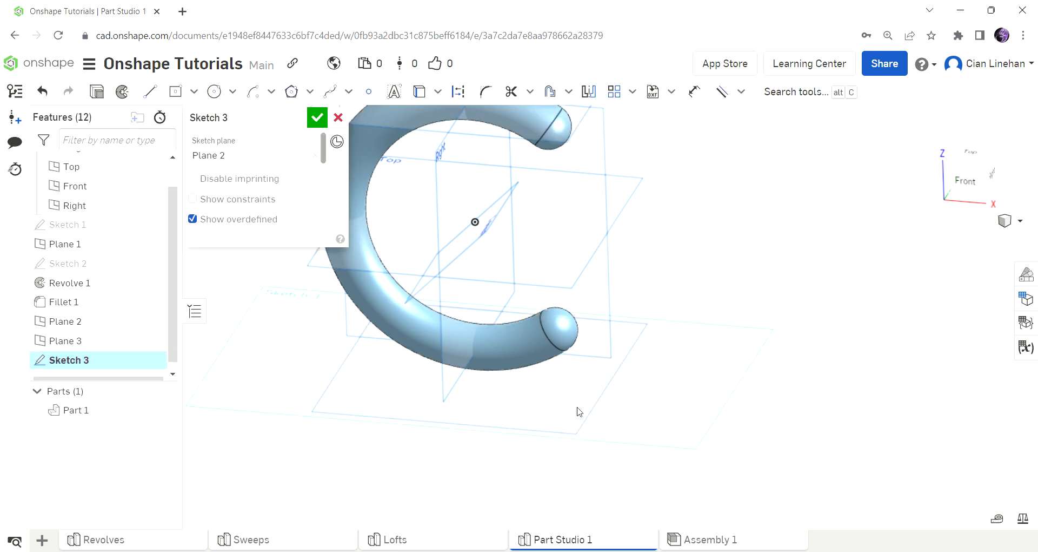
scroll(590, 278, down, 3)
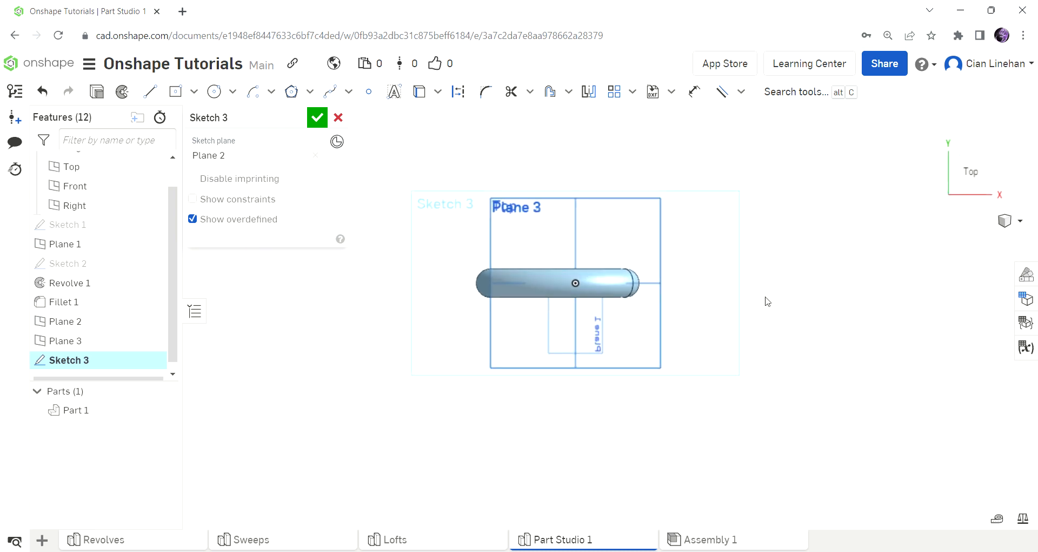
scroll(778, 287, up, 4)
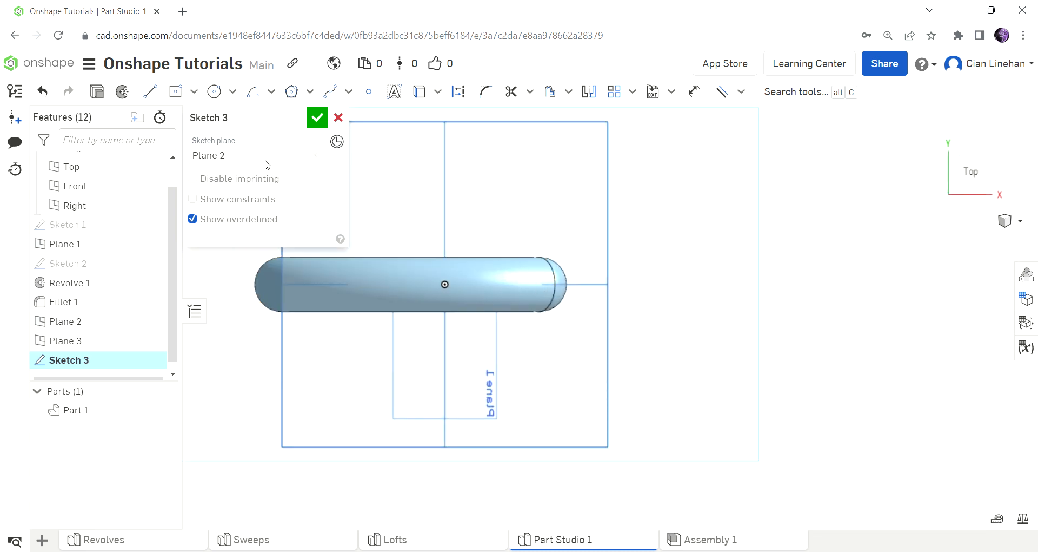
click(151, 94)
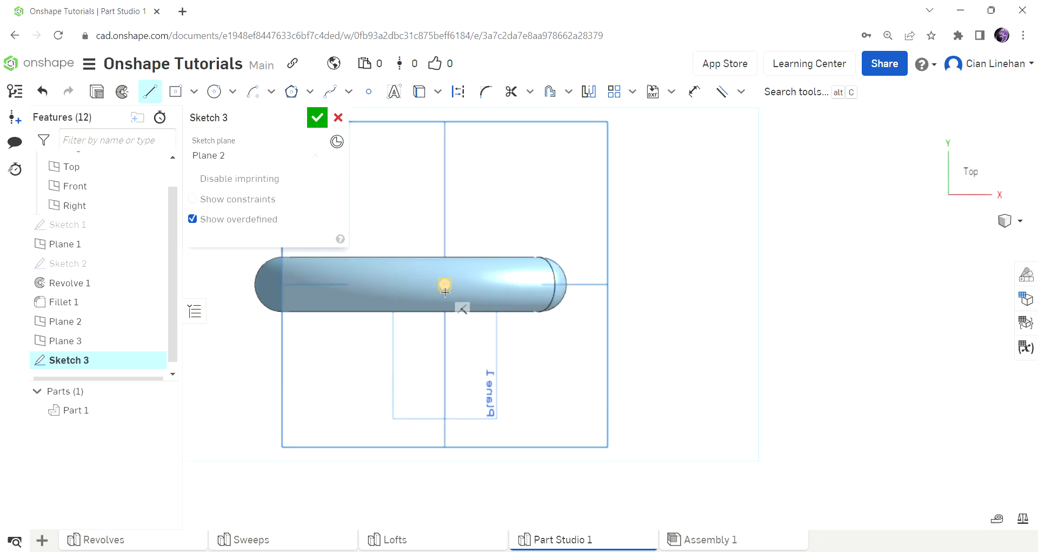
click(467, 98)
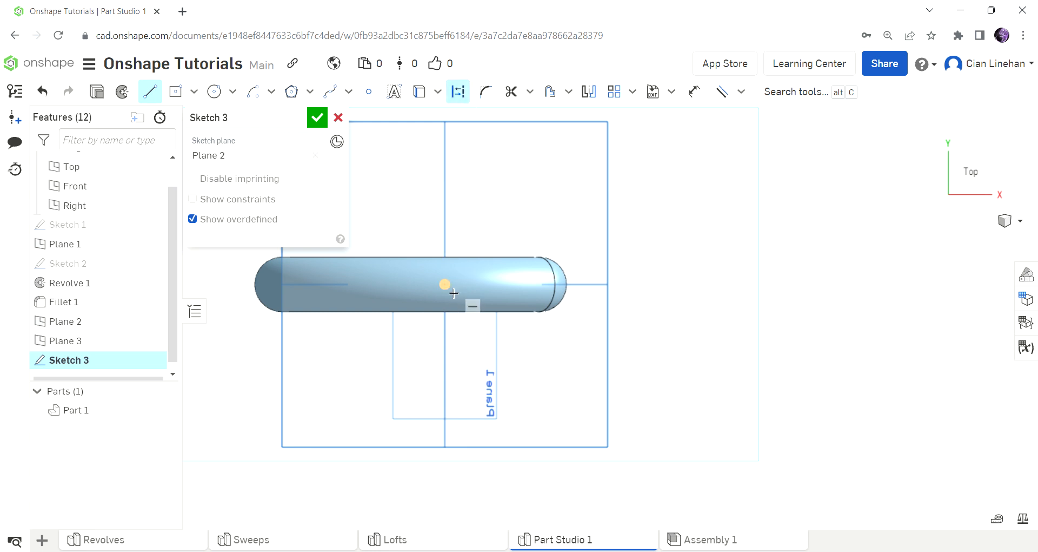
click(448, 293)
click(644, 284)
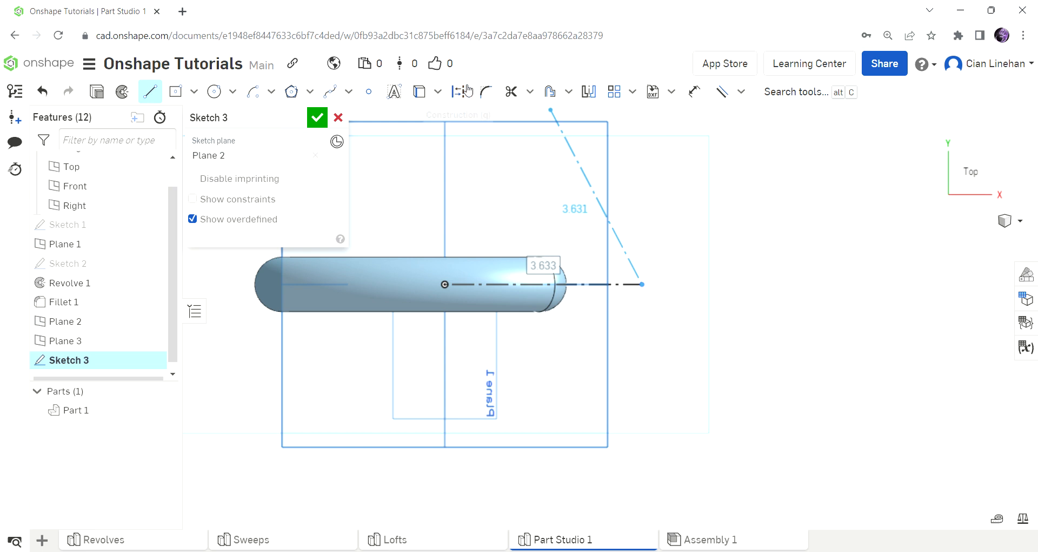
click(175, 91)
Step: Draw a centre-point rectangle on the construction line's end, 1 tall and 2 wide
click(646, 289)
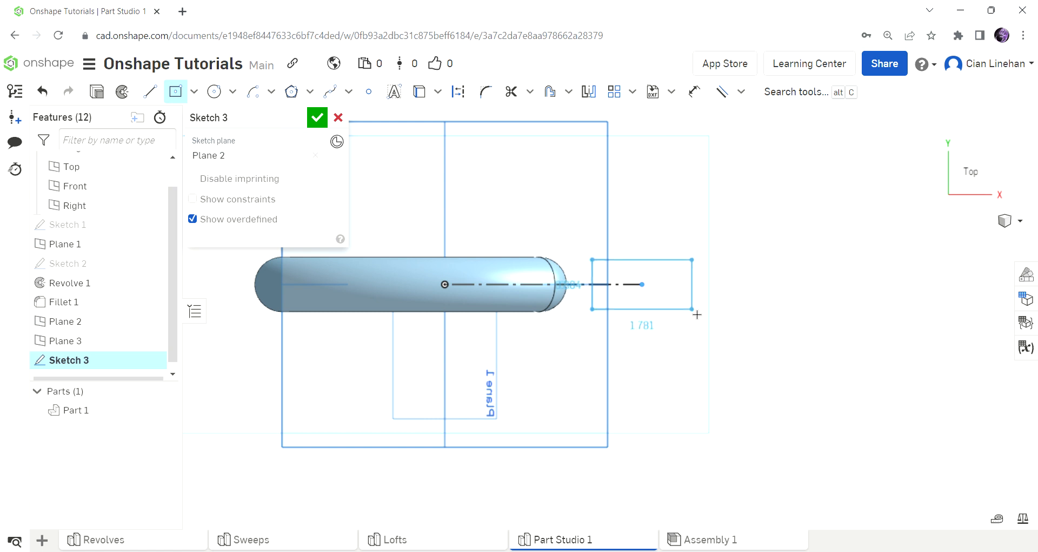
click(695, 310)
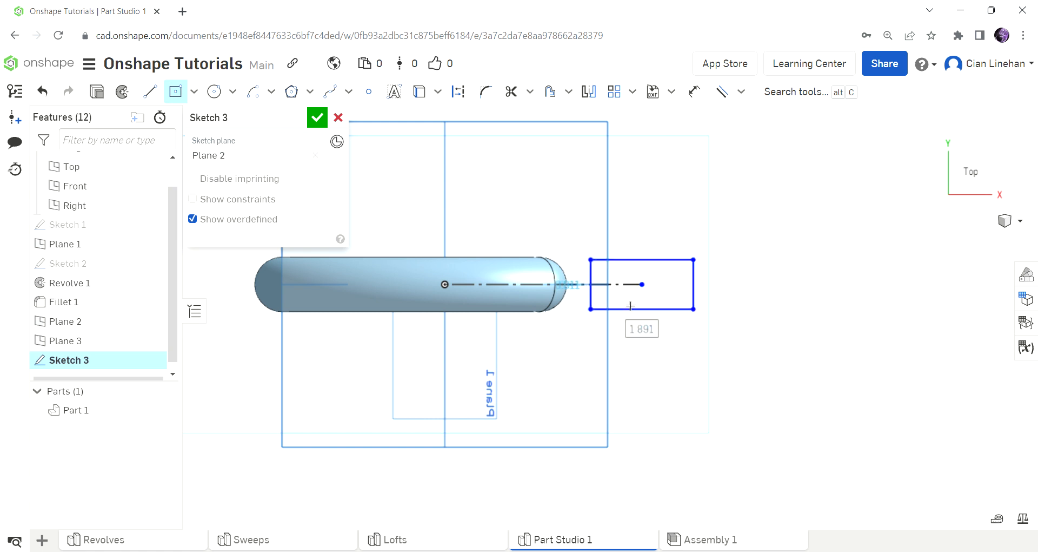
click(560, 279)
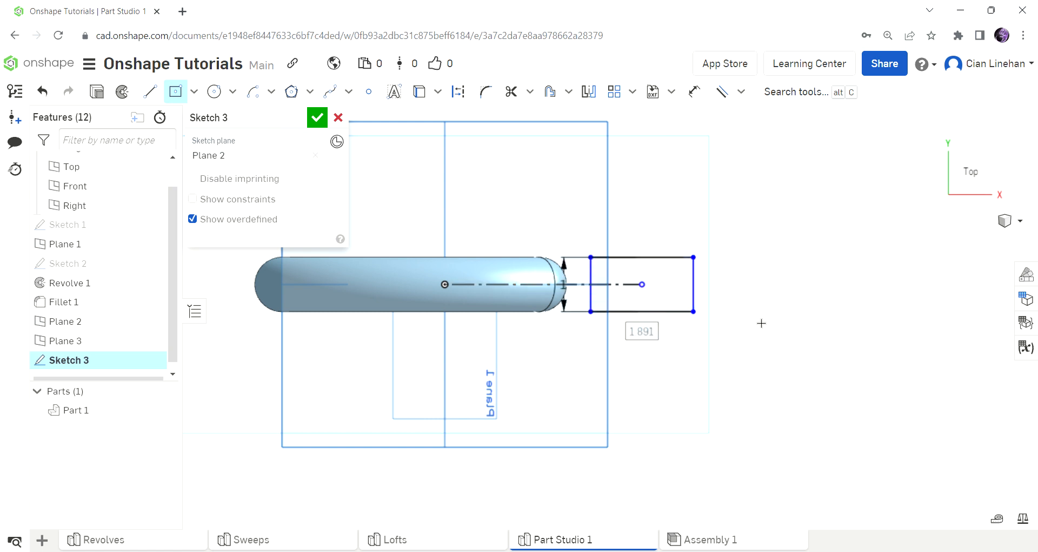
text(2)
key(Return)
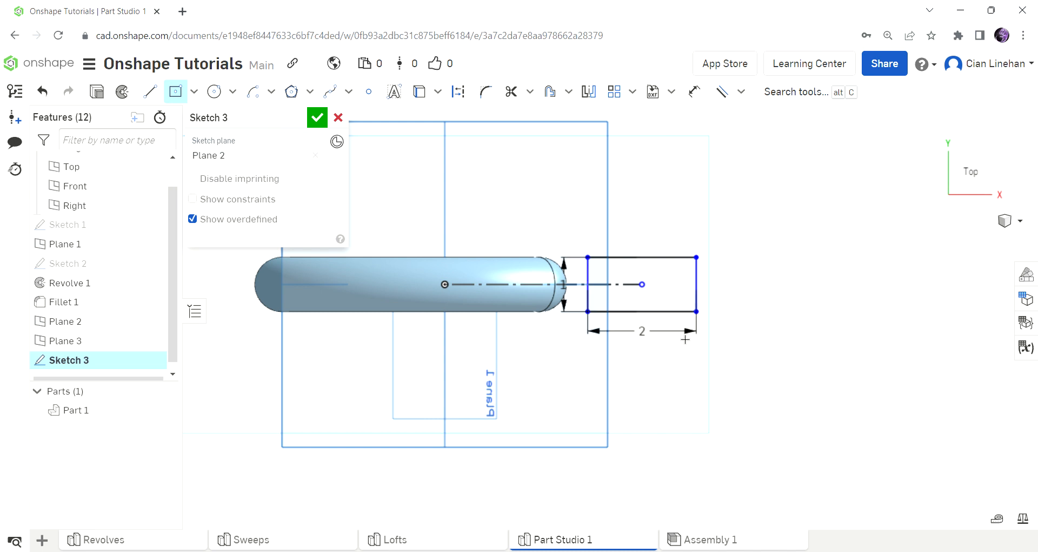
scroll(686, 341, down, 1)
scroll(661, 300, up, 3)
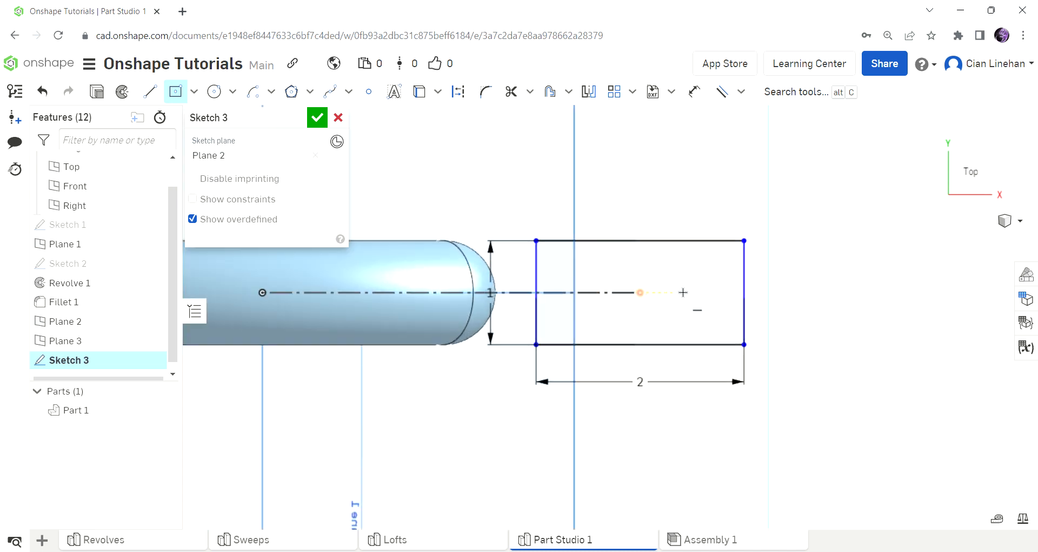
Step: Add a centred 1-wide inner rectangle, delete the conflicting constraint, and finish Sketch 3
click(647, 298)
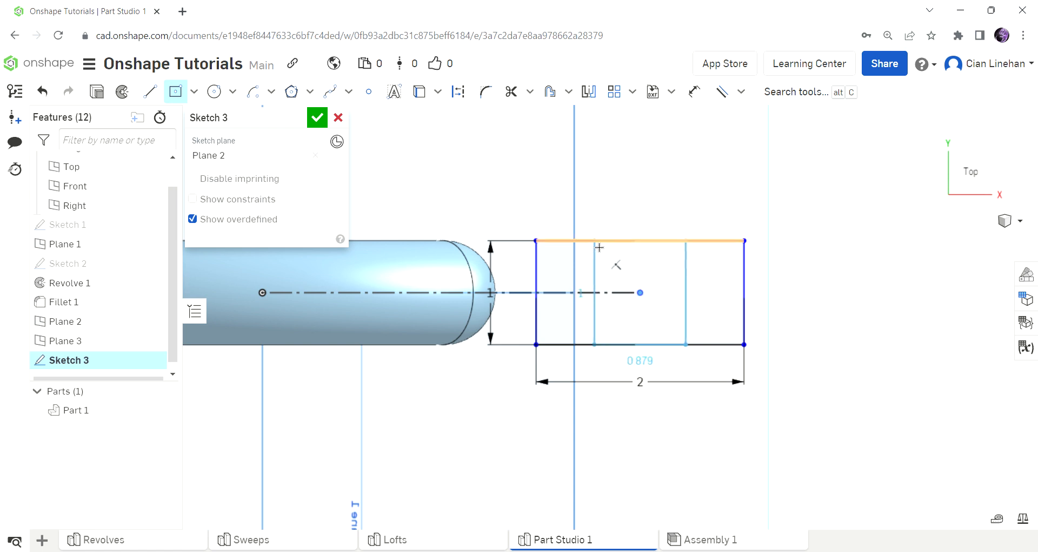
text(1)
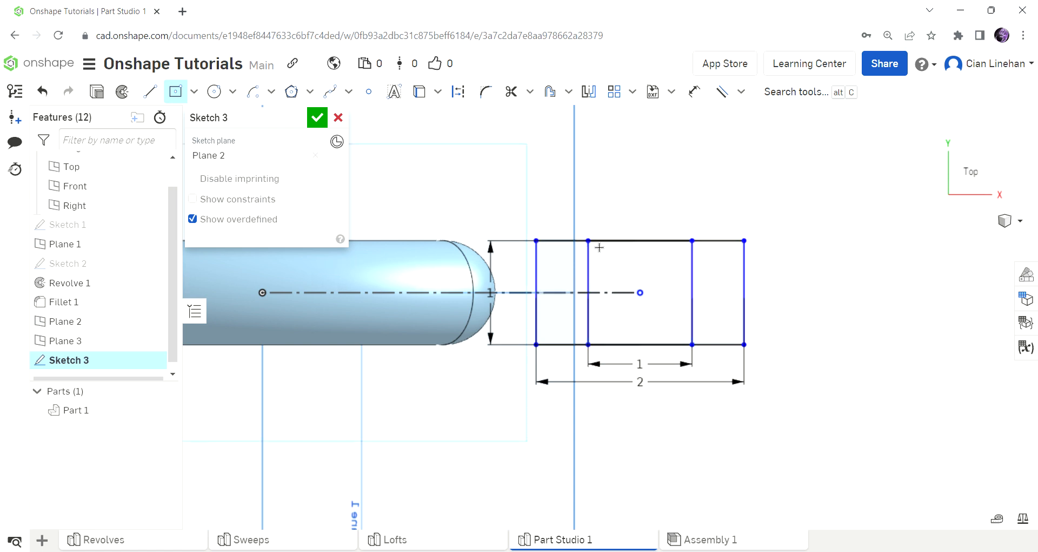
click(596, 245)
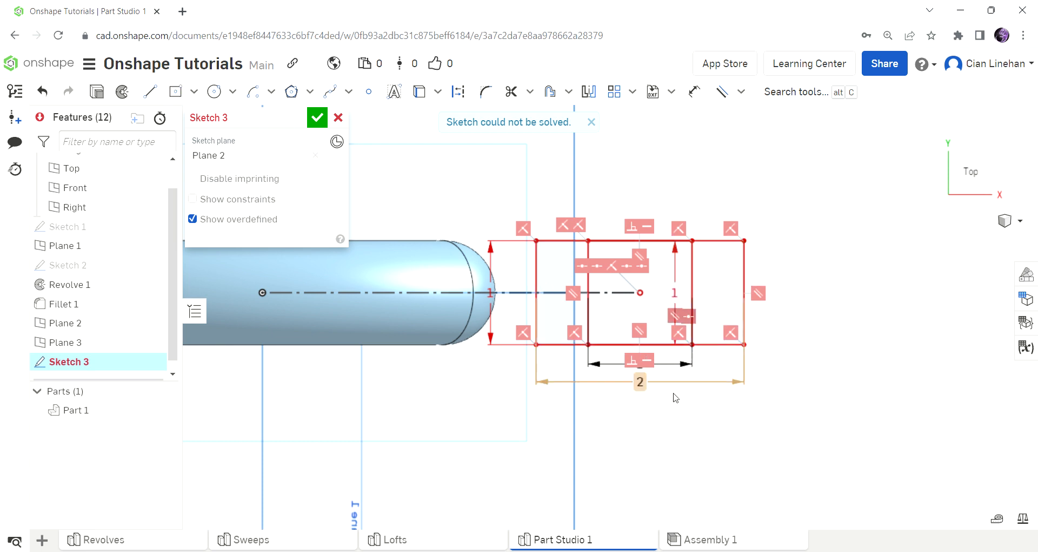
click(672, 315)
key(Delete)
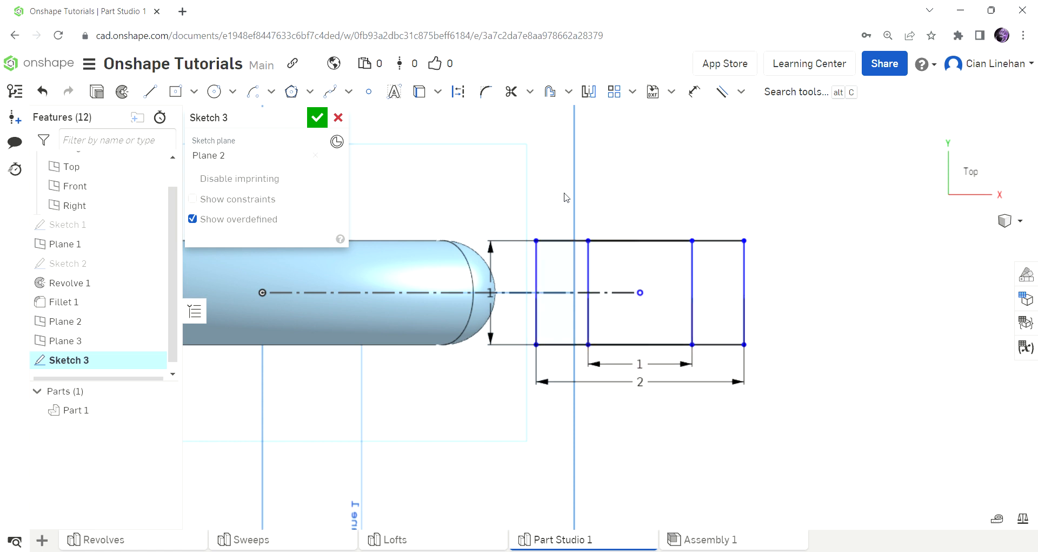
key(shift+1)
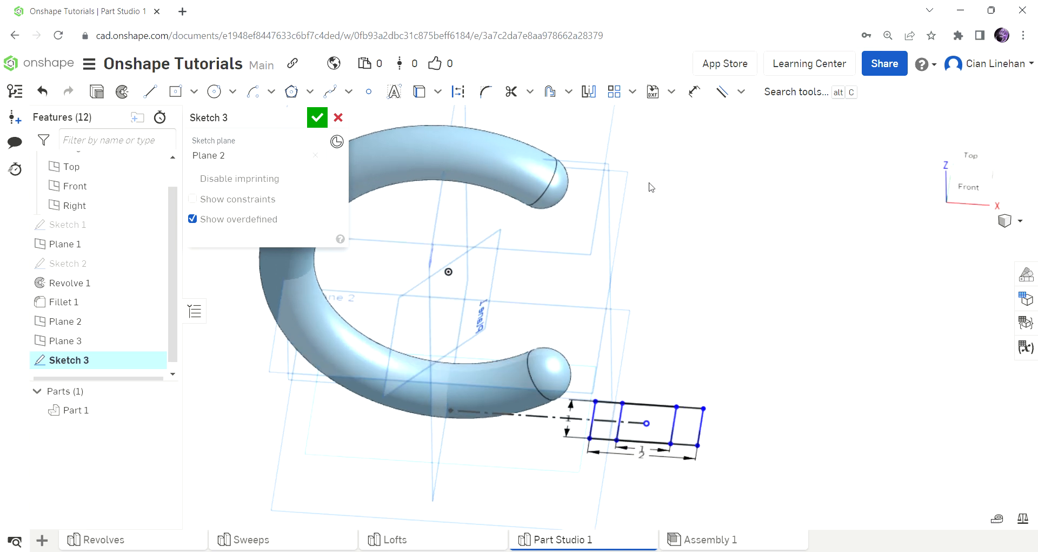
scroll(670, 200, down, 5)
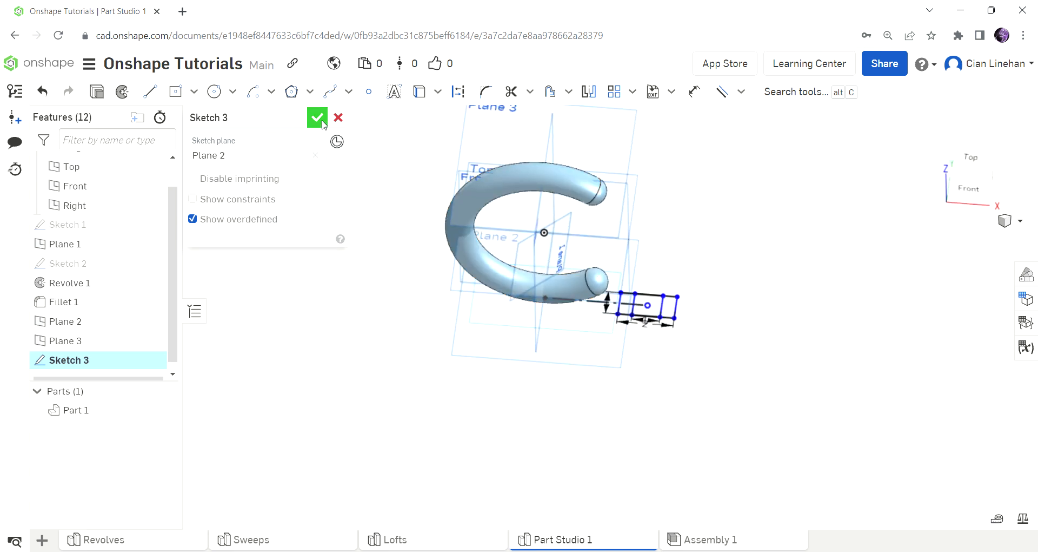
key(Return)
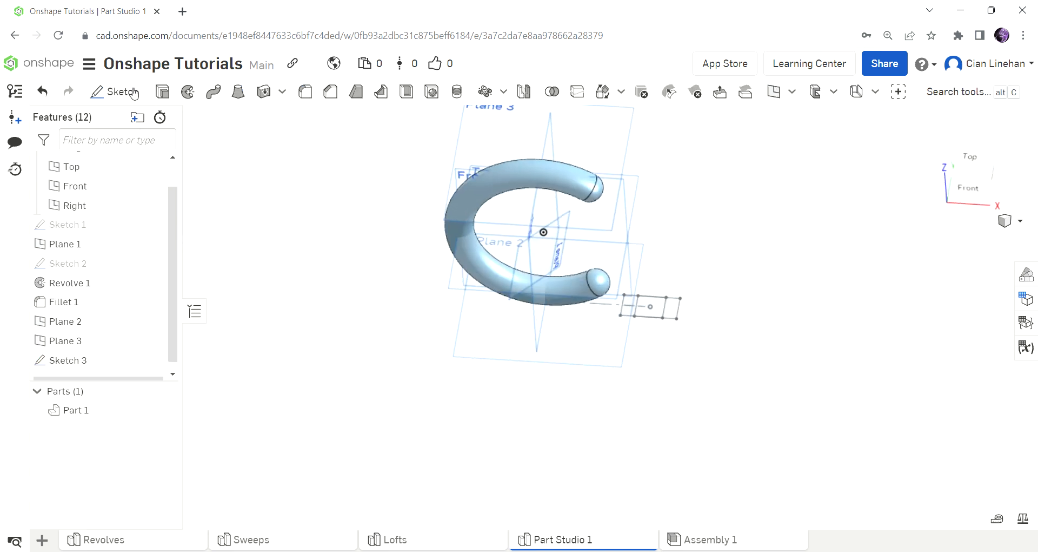
Step: Start Sketch 4 on Plane 3, viewed from the top
click(134, 93)
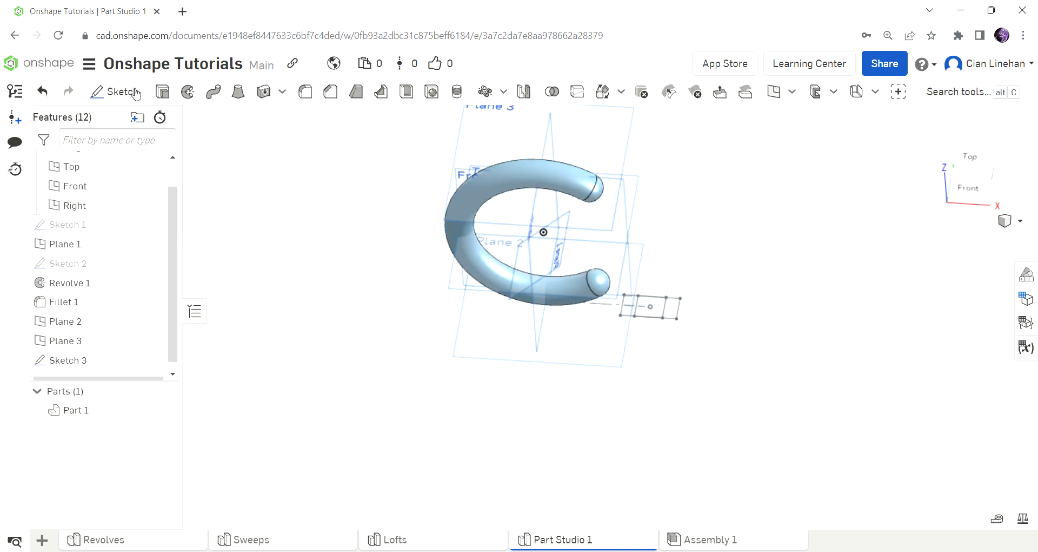
click(503, 132)
click(971, 162)
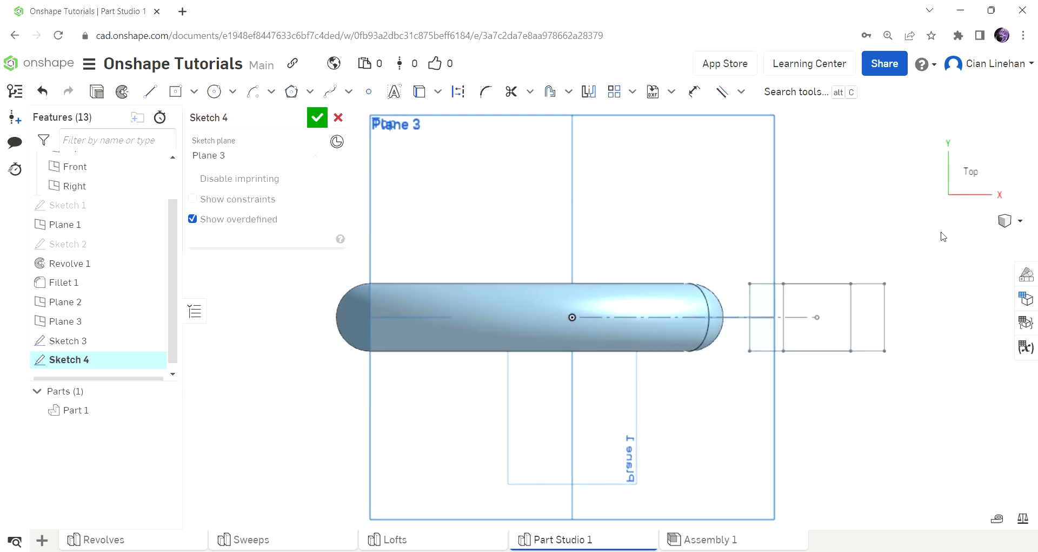
Step: Project Sketch 3's three rectangles into Sketch 4 with the Use tool
click(420, 91)
click(772, 307)
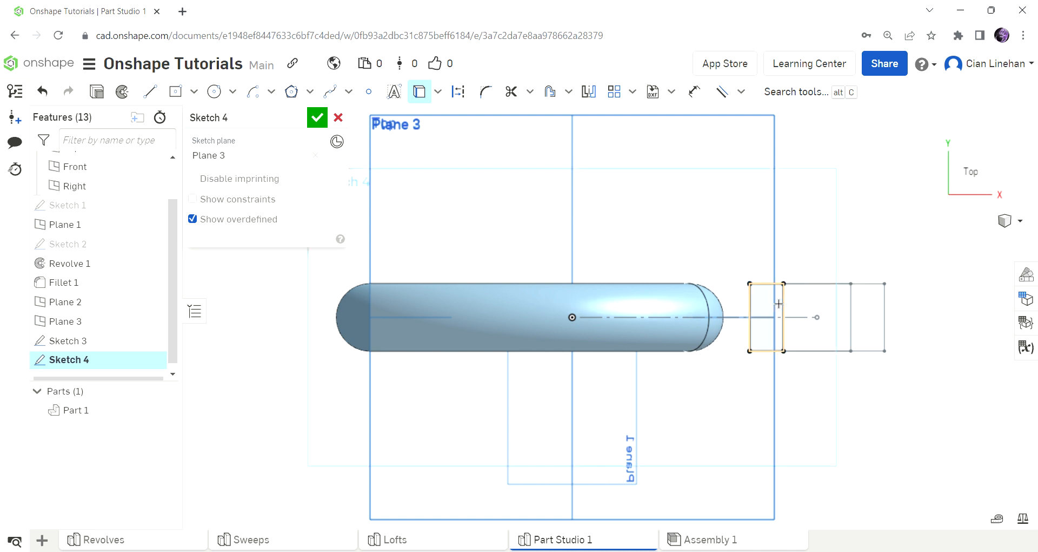
click(816, 310)
click(867, 314)
scroll(805, 378, down, 3)
right_drag(800, 383, 800, 321)
scroll(737, 327, down, 3)
scroll(753, 378, up, 3)
scroll(672, 332, down, 3)
scroll(718, 240, up, 1)
scroll(714, 238, up, 2)
right_drag(714, 238, 684, 288)
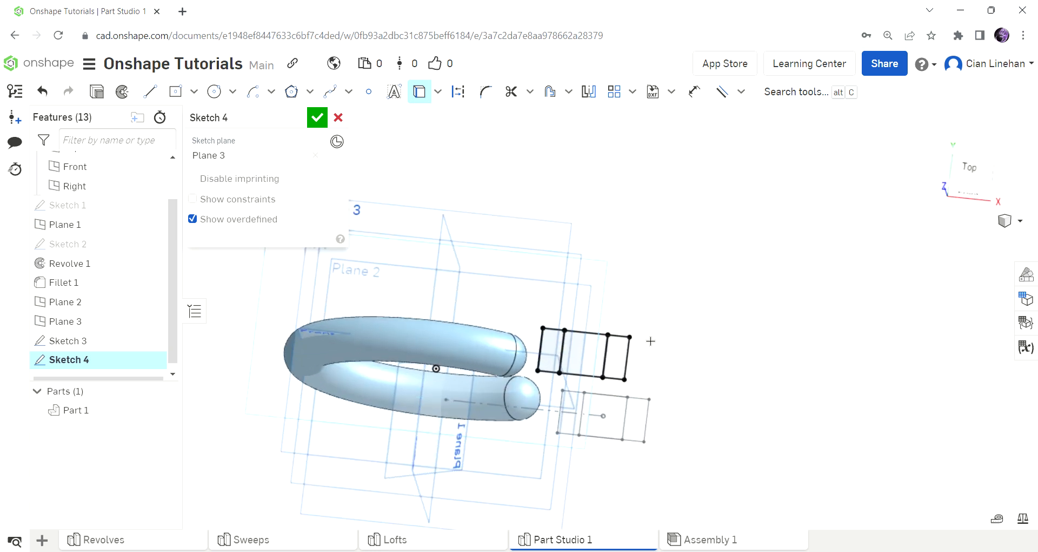
scroll(652, 391, up, 3)
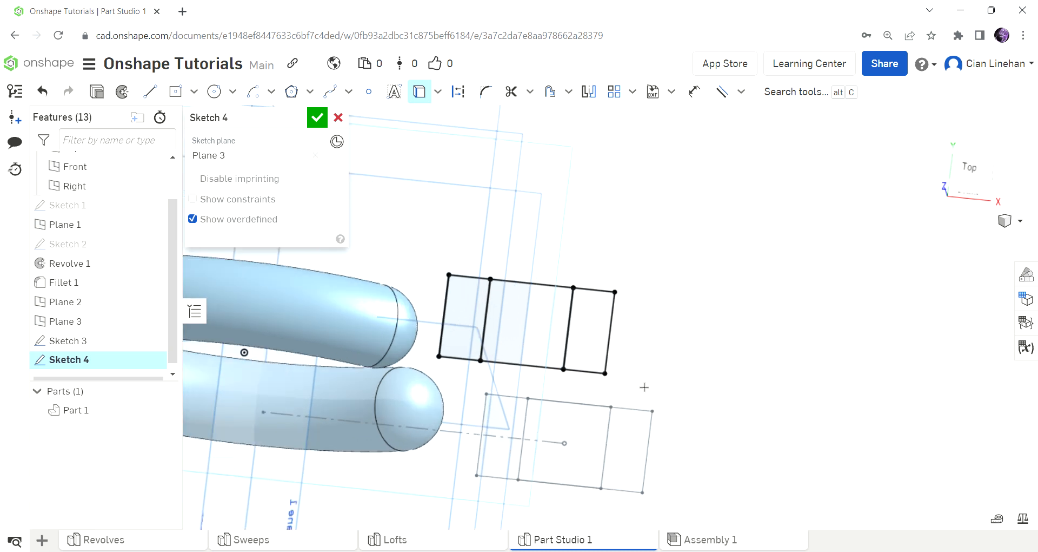
Step: Draw a 1×1 corner rectangle and a 0.5×1 strip beside it
click(194, 92)
click(243, 133)
scroll(598, 364, up, 5)
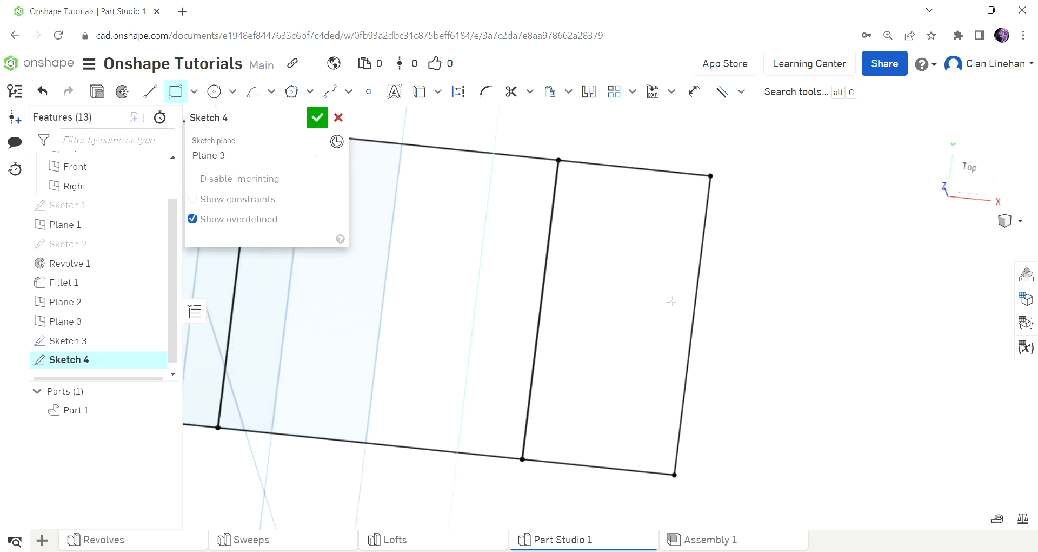
scroll(671, 301, down, 4)
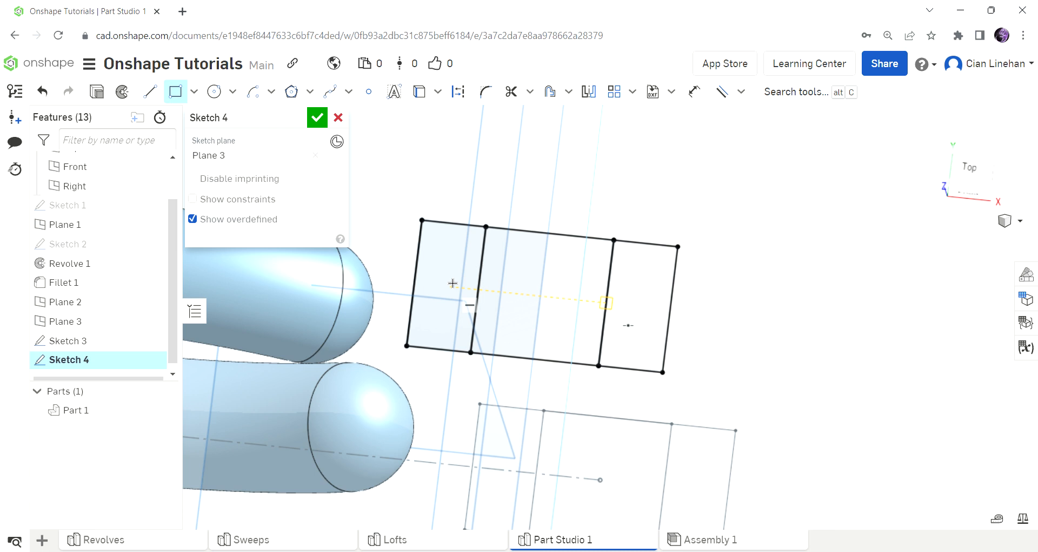
click(678, 246)
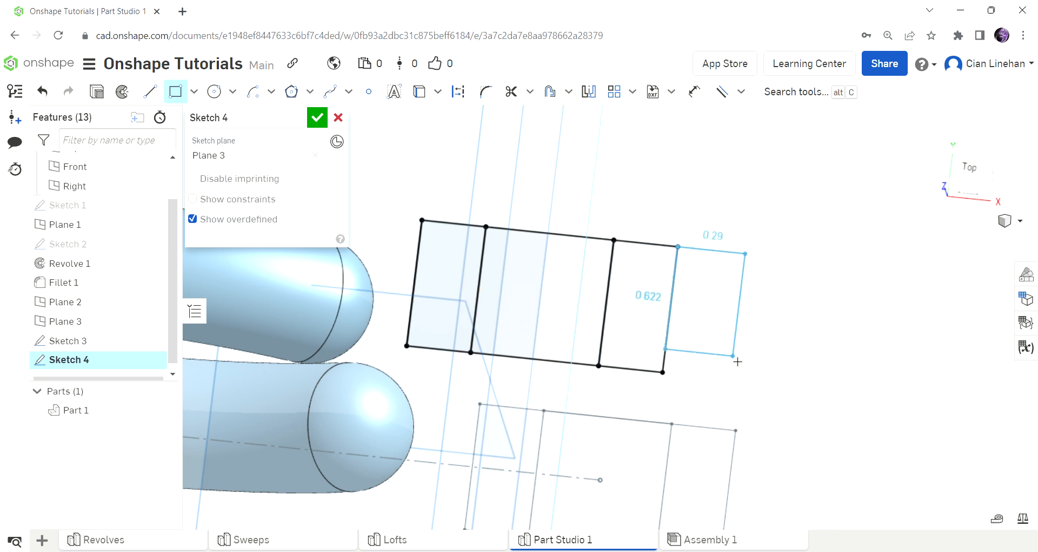
click(774, 385)
text(1)
key(Tab)
text(1)
key(Return)
click(806, 259)
click(844, 394)
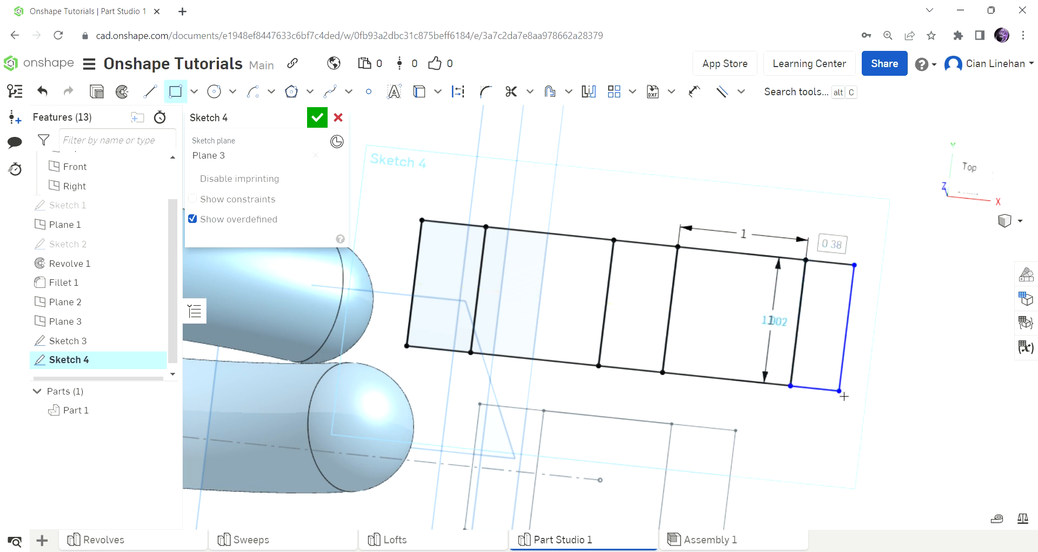
key(Tab)
text(1)
key(Return)
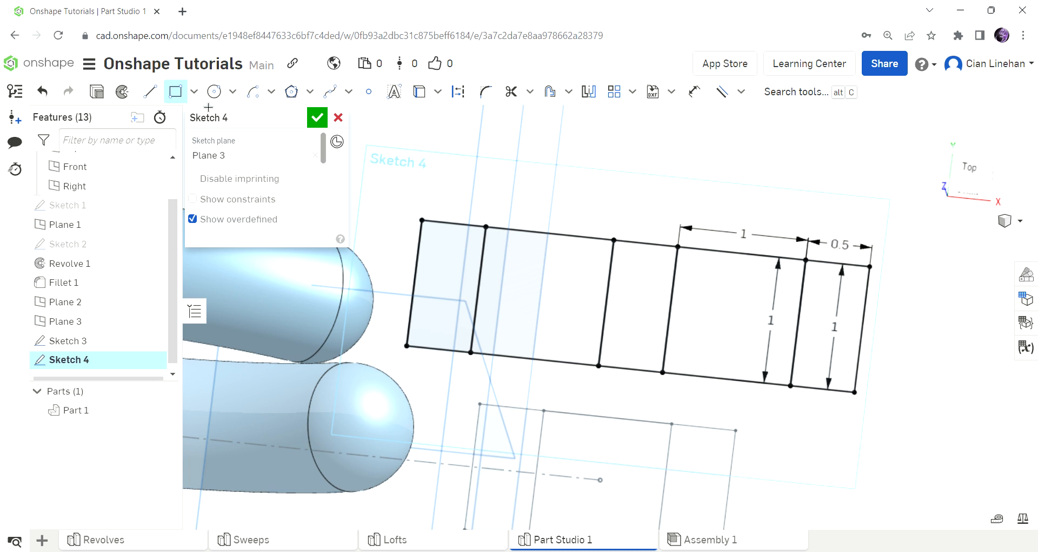
Step: Delete the seven leftover projected lines on the left side of the sketch
click(176, 92)
click(562, 242)
key(Delete)
click(479, 283)
key(Delete)
click(511, 360)
key(Delete)
click(474, 325)
key(Delete)
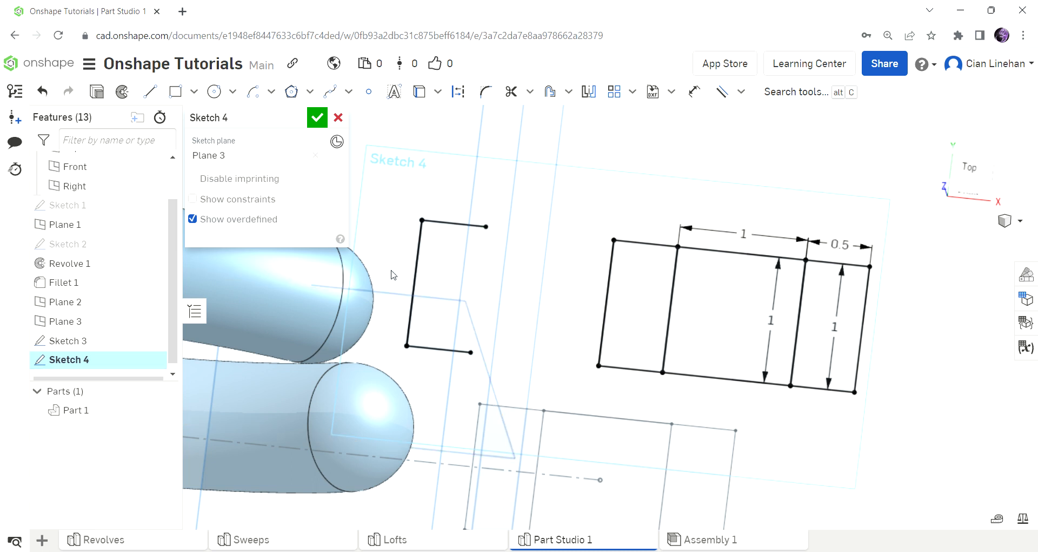
click(446, 223)
key(Delete)
click(415, 271)
key(Delete)
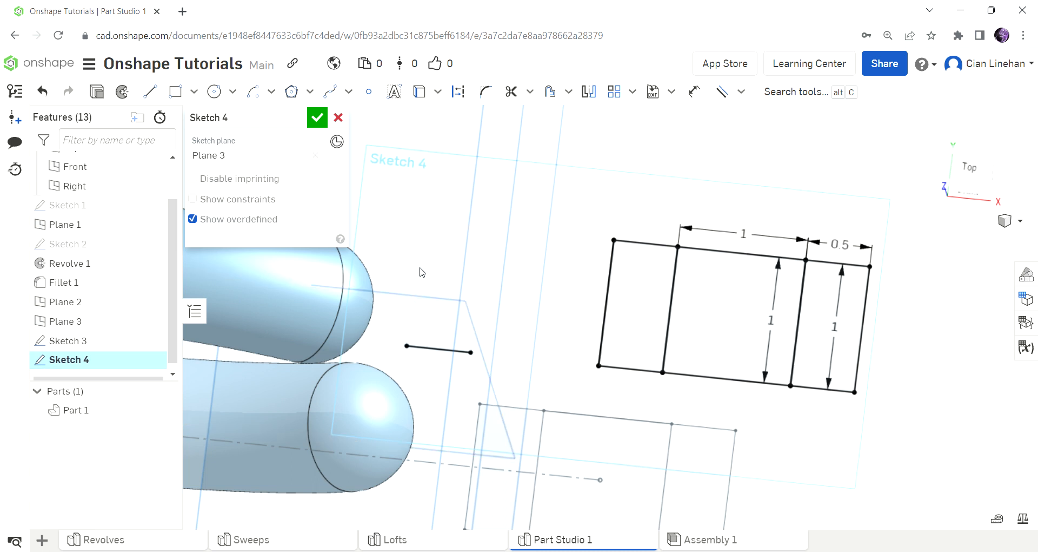
click(428, 351)
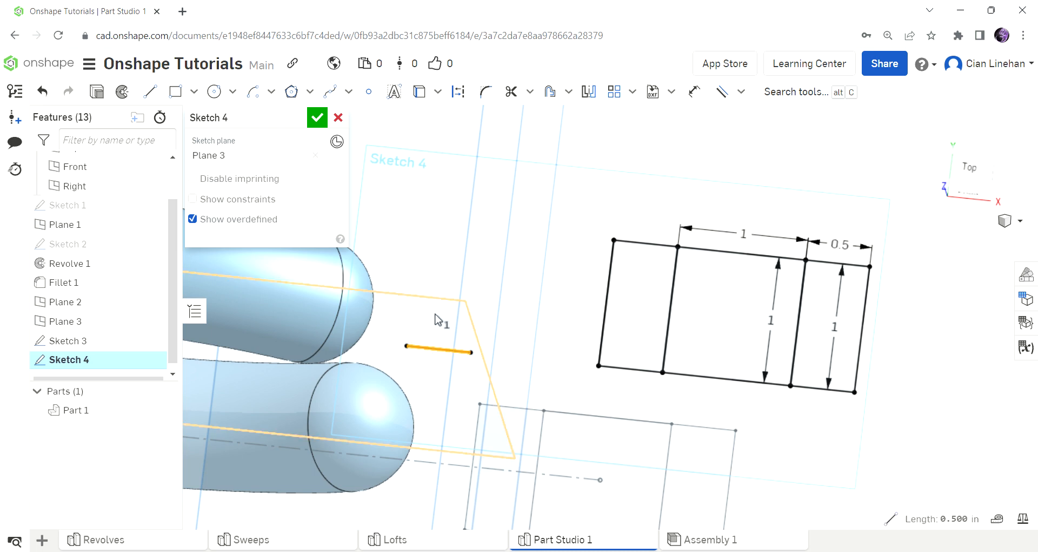
key(Delete)
Step: Check the sketch and finish Sketch 4
scroll(610, 241, down, 5)
mouse_move(629, 302)
right_down()
mouse_move(632, 275)
mouse_move(627, 301)
right_up()
click(316, 117)
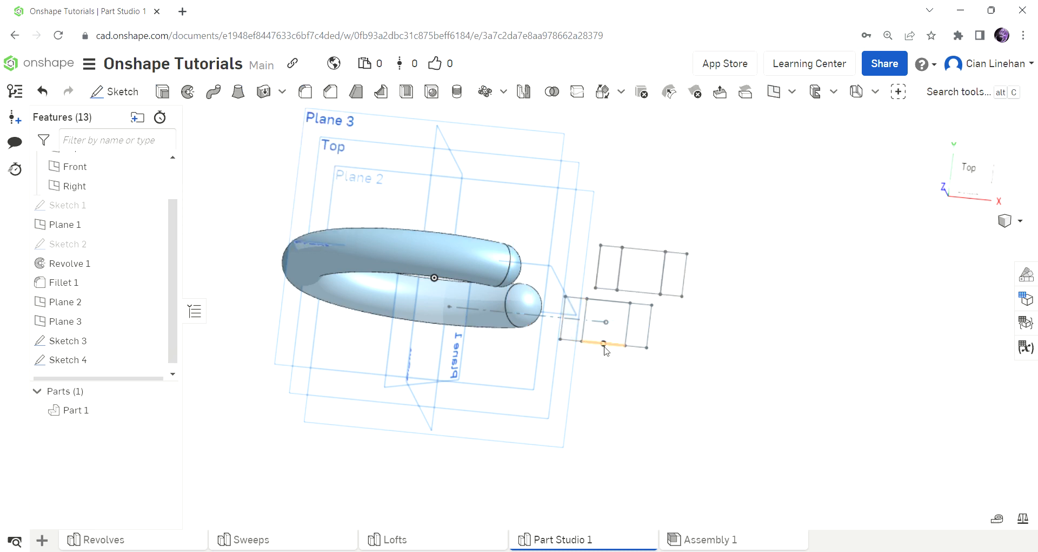
Step: Extrude Sketch 3's centre square 0.25 in as a new part, Part 2
scroll(749, 411, down, 2)
mouse_move(750, 411)
right_down()
mouse_move(750, 331)
mouse_move(741, 362)
right_up()
scroll(591, 419, up, 5)
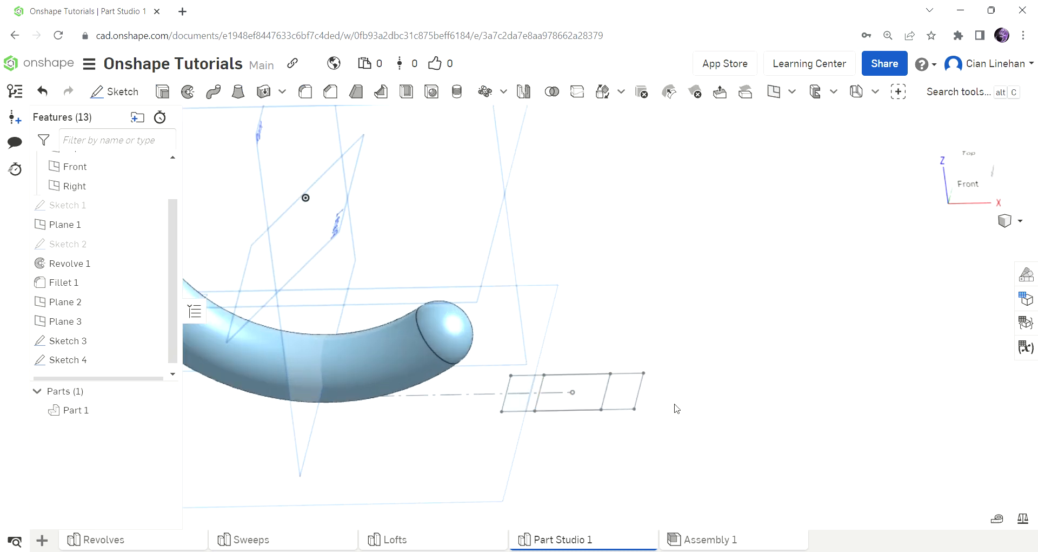
click(162, 92)
click(565, 407)
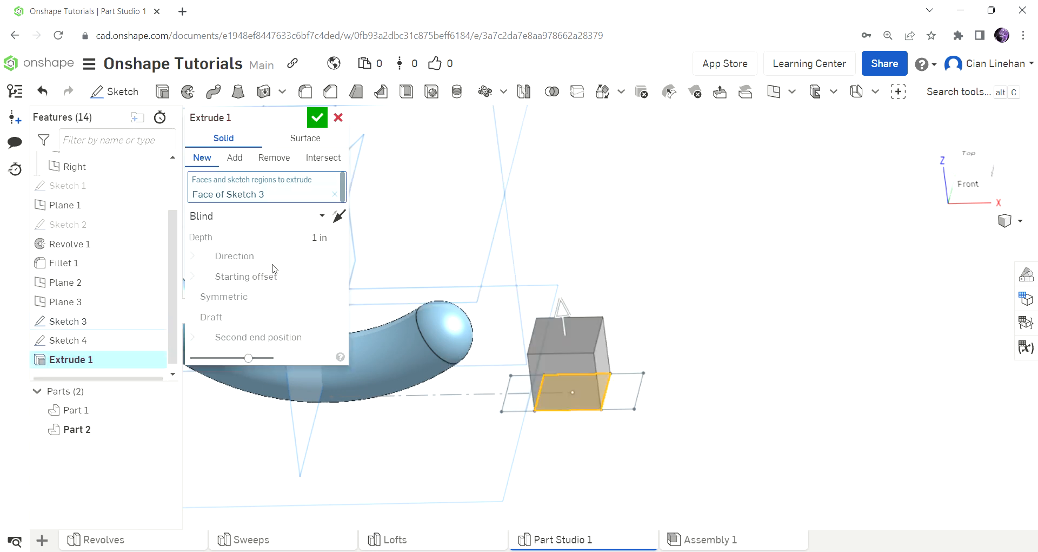
click(317, 237)
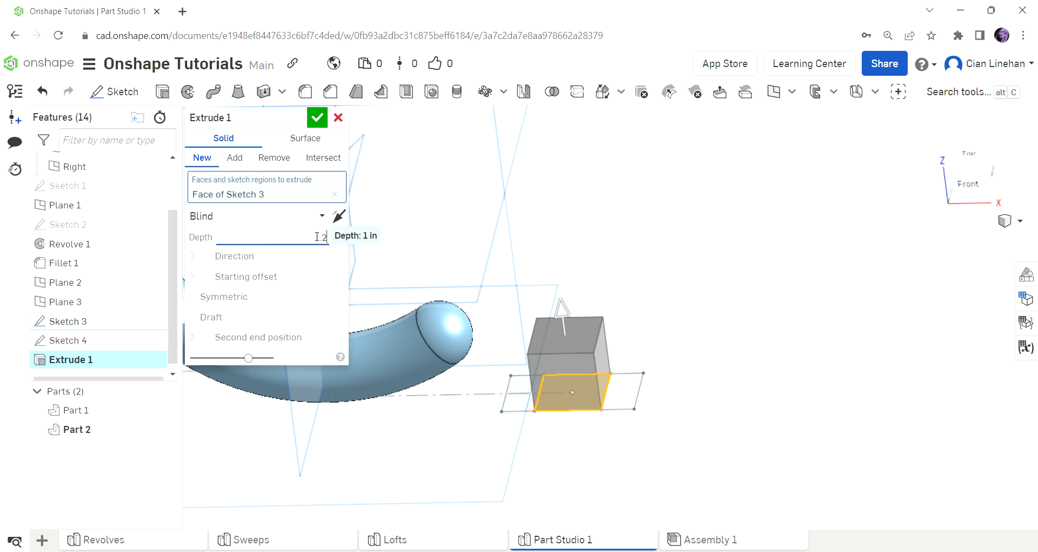
key(Return)
mouse_move(505, 297)
right_down()
mouse_move(624, 288)
mouse_move(650, 304)
mouse_move(634, 306)
mouse_move(631, 293)
mouse_move(631, 307)
mouse_move(631, 276)
mouse_move(636, 314)
right_up()
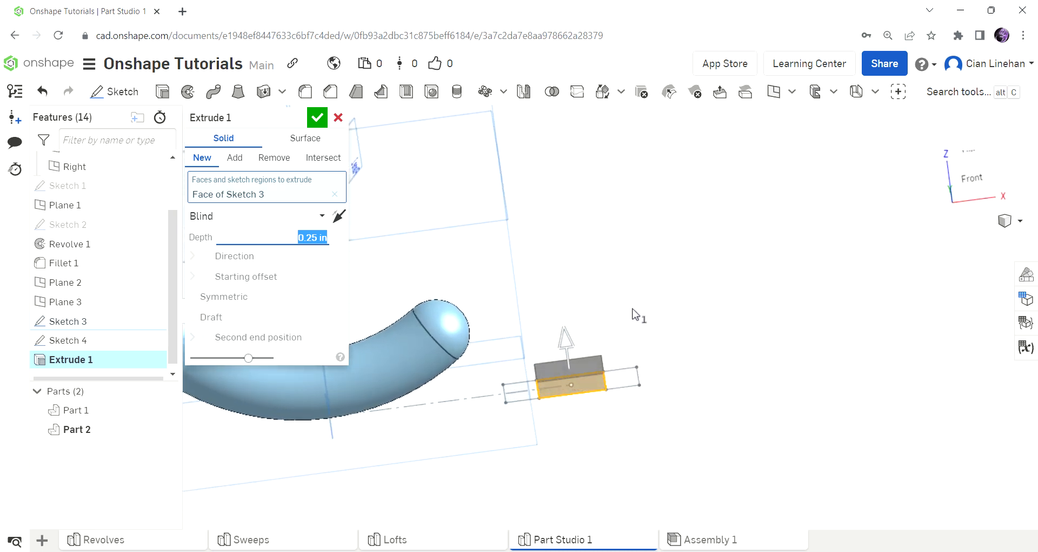
click(317, 117)
mouse_move(540, 348)
right_down()
mouse_move(573, 354)
mouse_move(565, 297)
right_up()
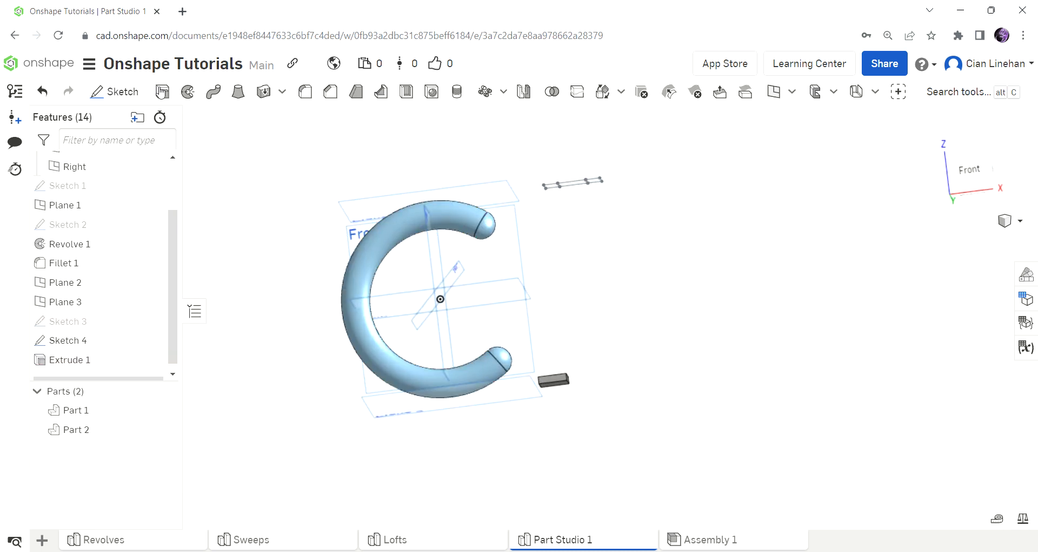
click(161, 92)
Step: Extrude Sketch 4's square 0.25 in to create Part 3
click(565, 184)
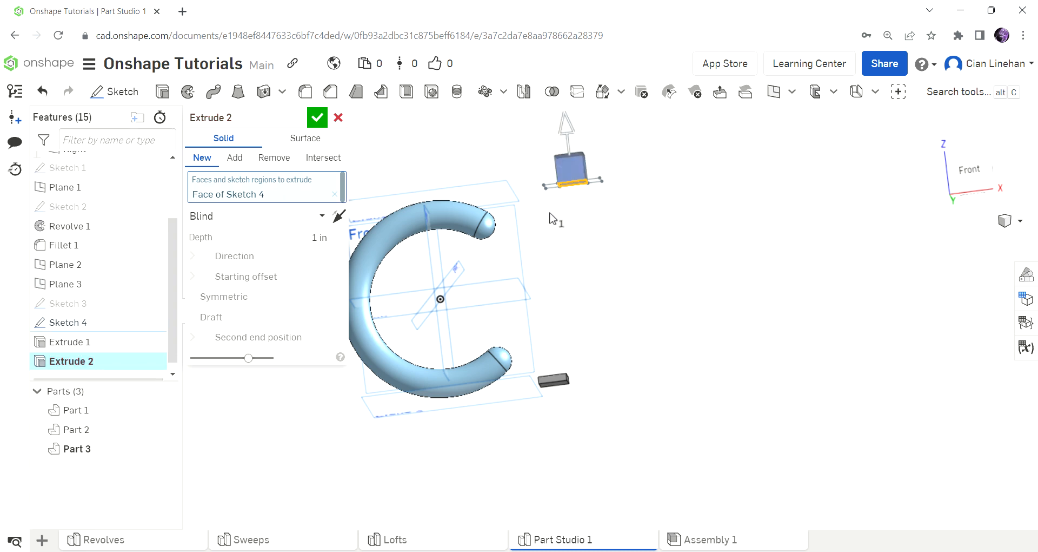
click(309, 242)
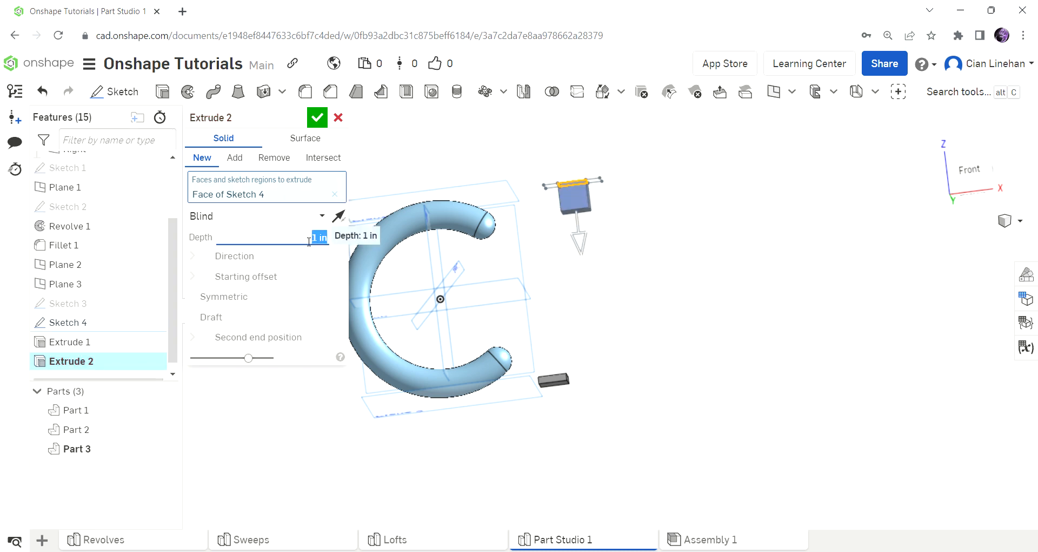
text(.25)
key(Return)
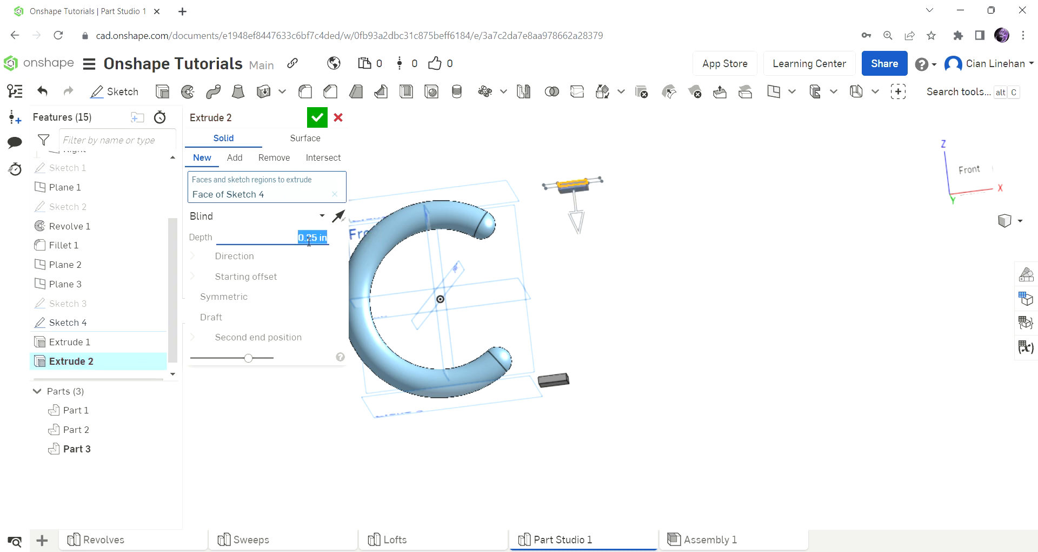
click(317, 117)
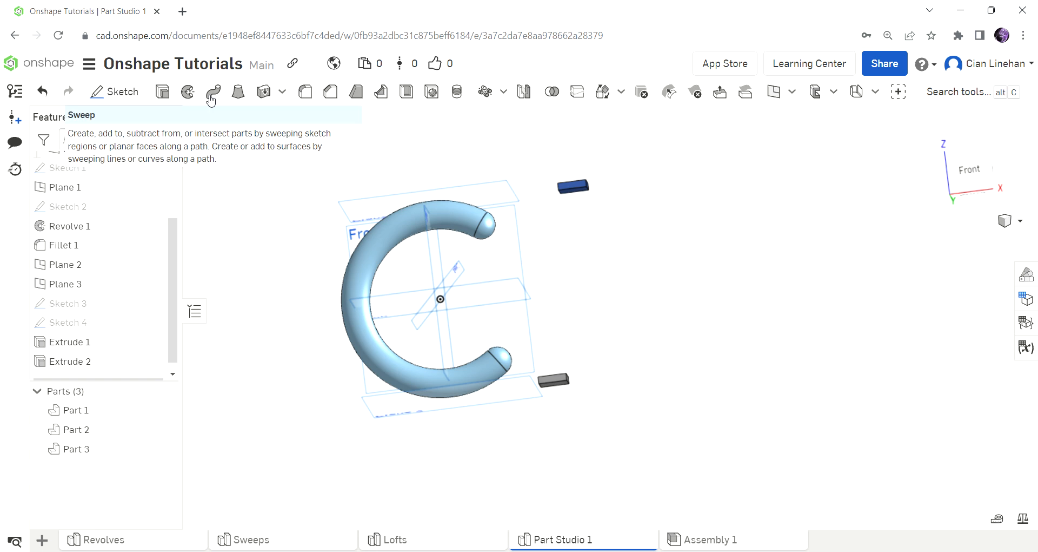
click(244, 93)
click(579, 166)
right_drag(636, 214, 628, 354)
click(591, 388)
right_drag(679, 403, 690, 318)
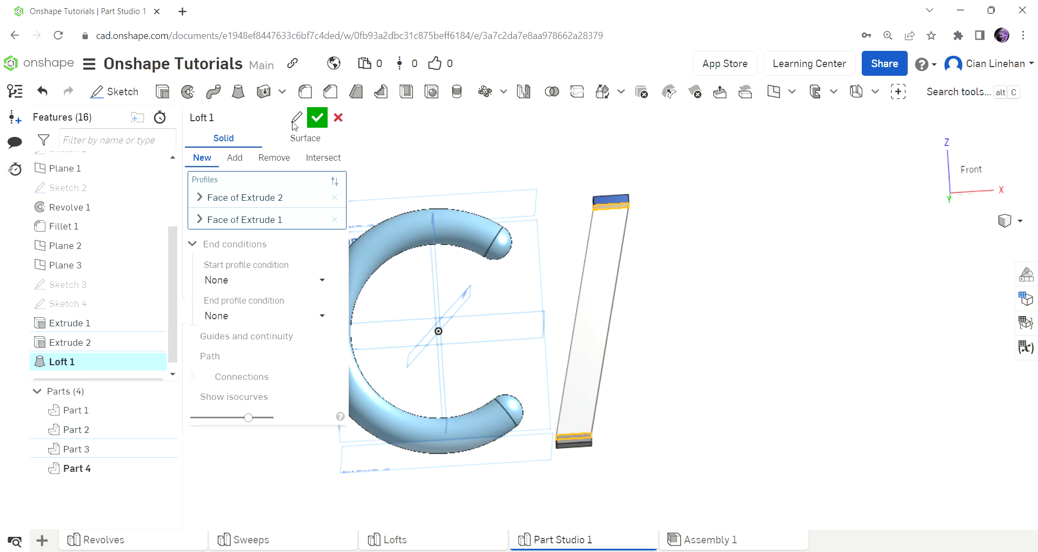
click(338, 118)
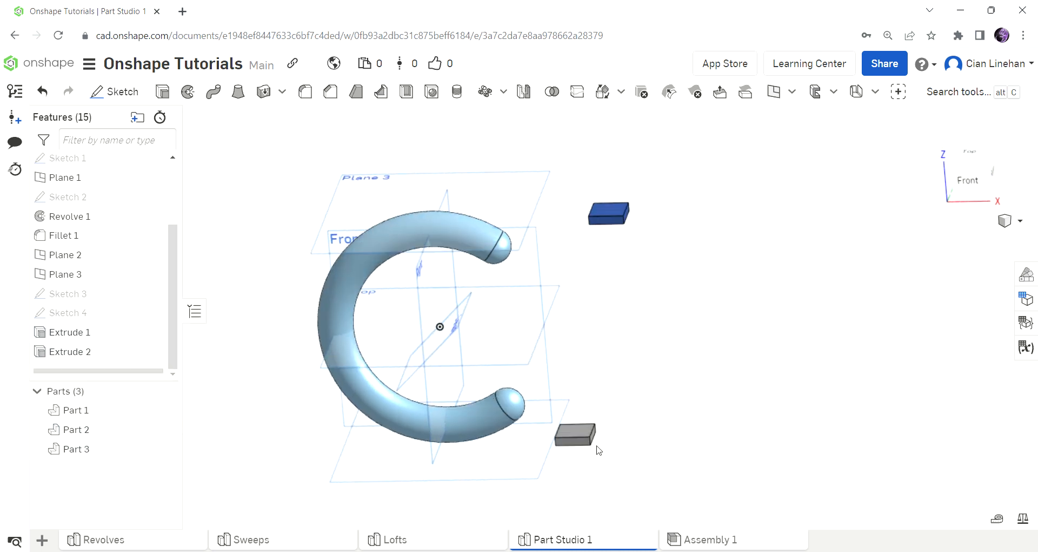
Step: Sketch a single line on the Front plane between the two blocks' midpoints
click(114, 92)
click(517, 271)
key(n)
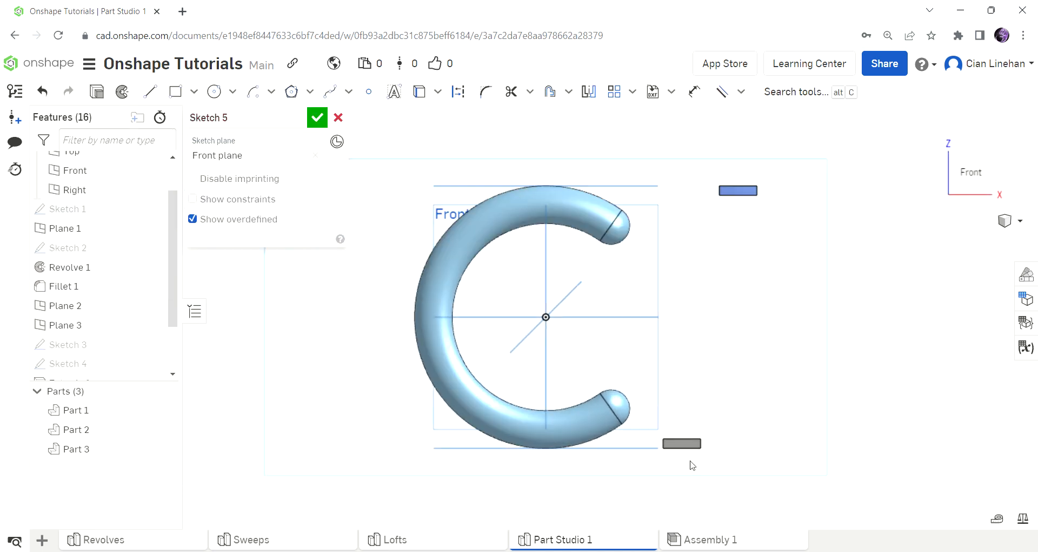
scroll(692, 465, up, 3)
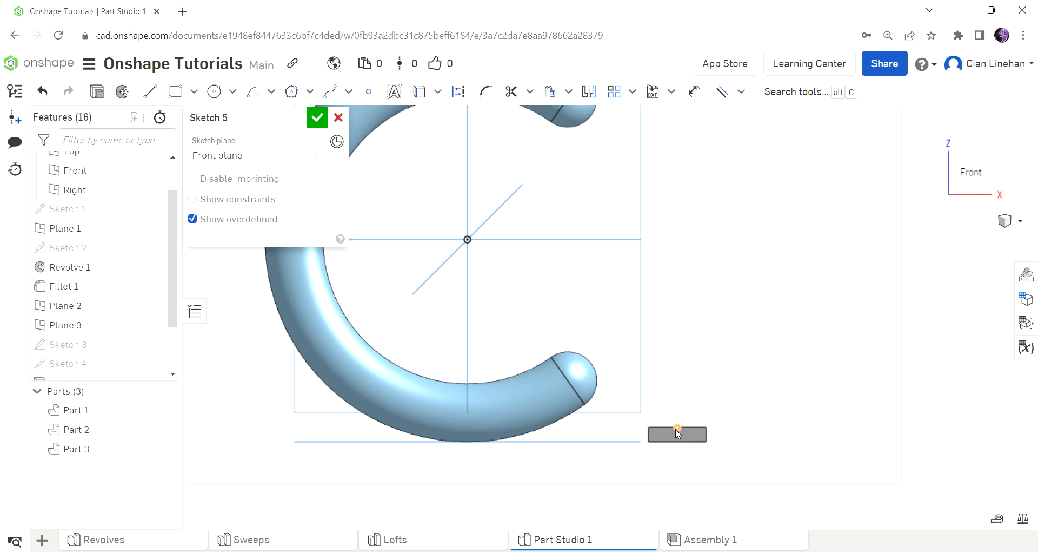
scroll(577, 454, down, 3)
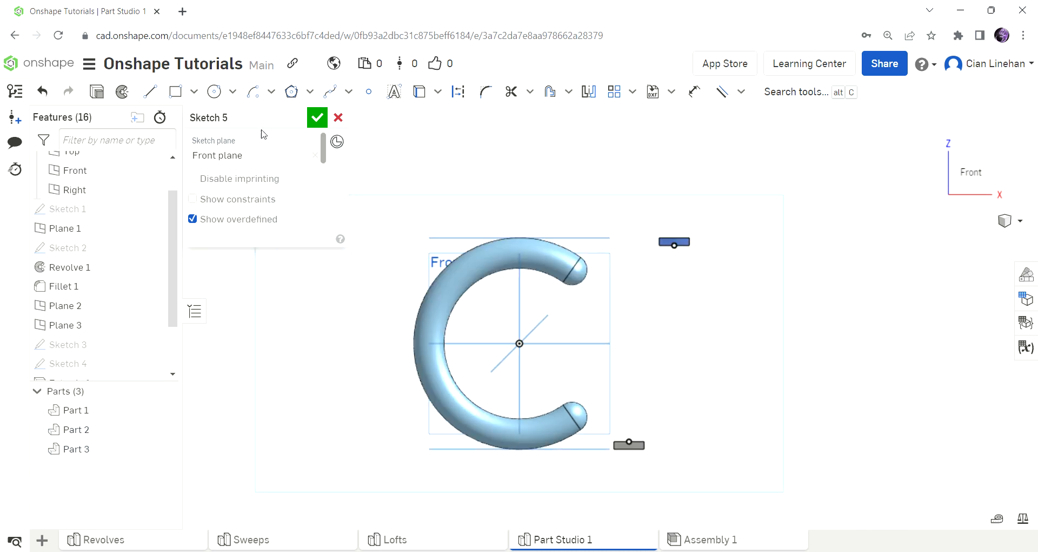
click(150, 94)
mouse_move(676, 251)
mouse_down()
mouse_move(621, 371)
mouse_move(630, 441)
mouse_up()
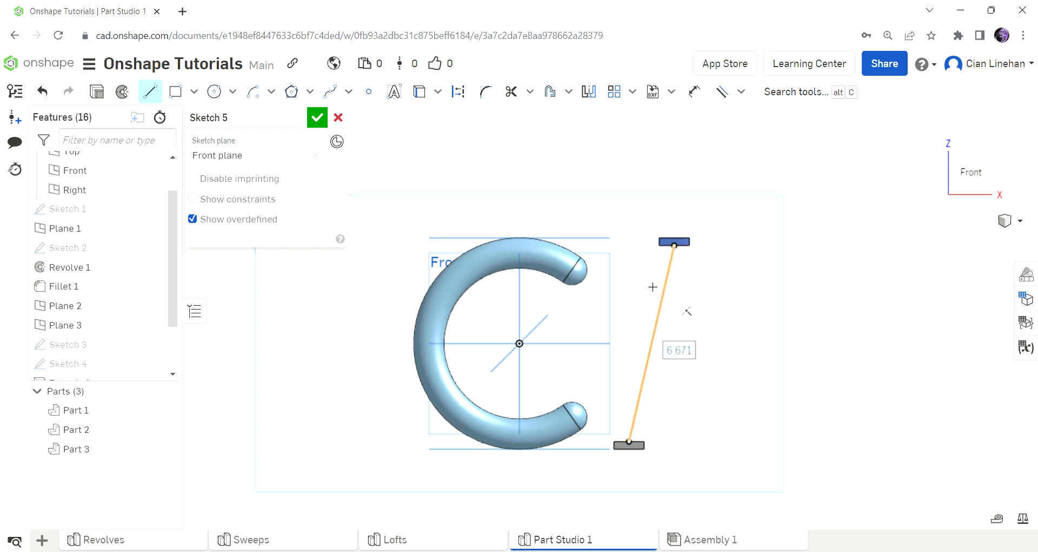
click(317, 118)
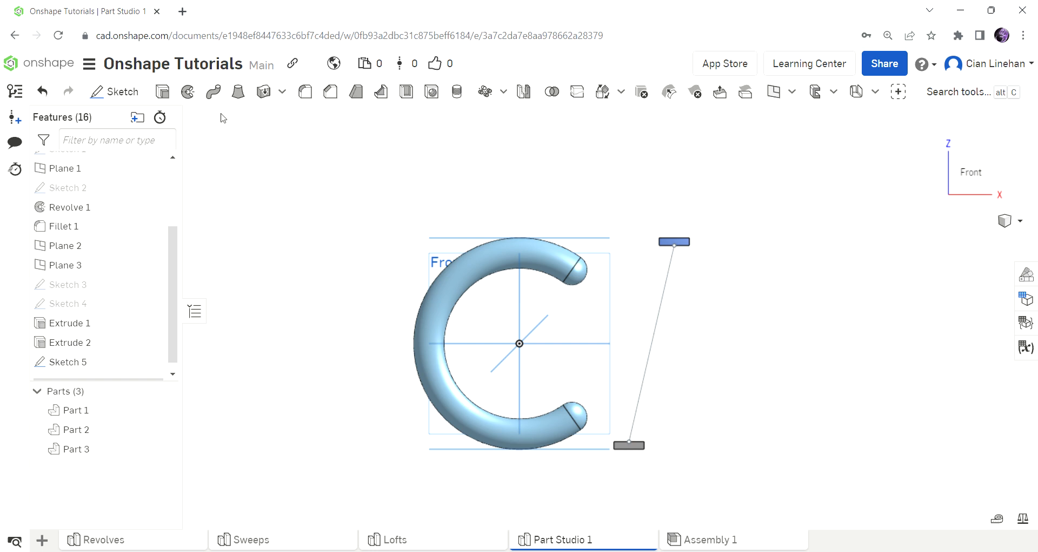
click(213, 91)
Step: Sweep the grey block's face along Sketch 5's line into a slanted bar
key(shift+7)
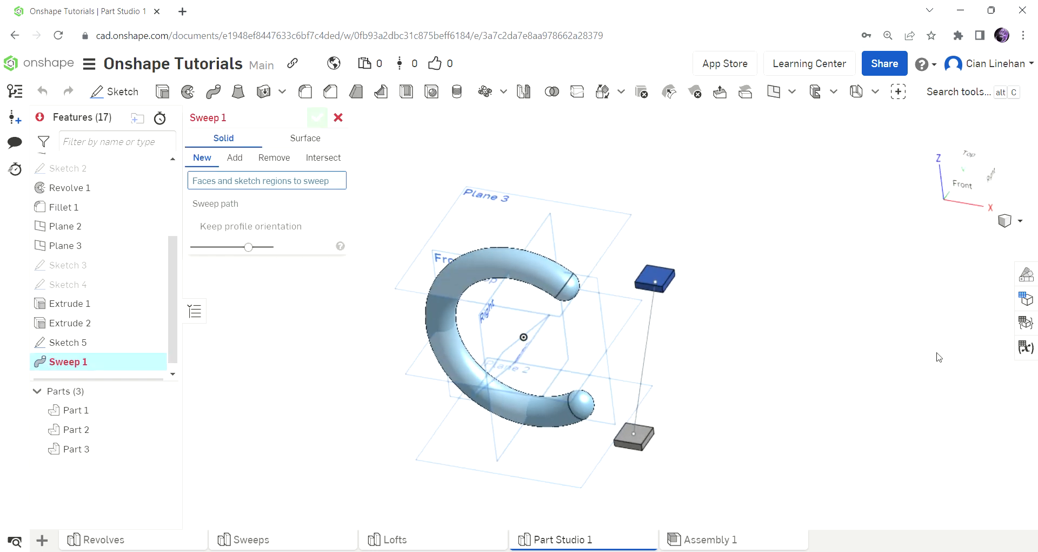
click(627, 441)
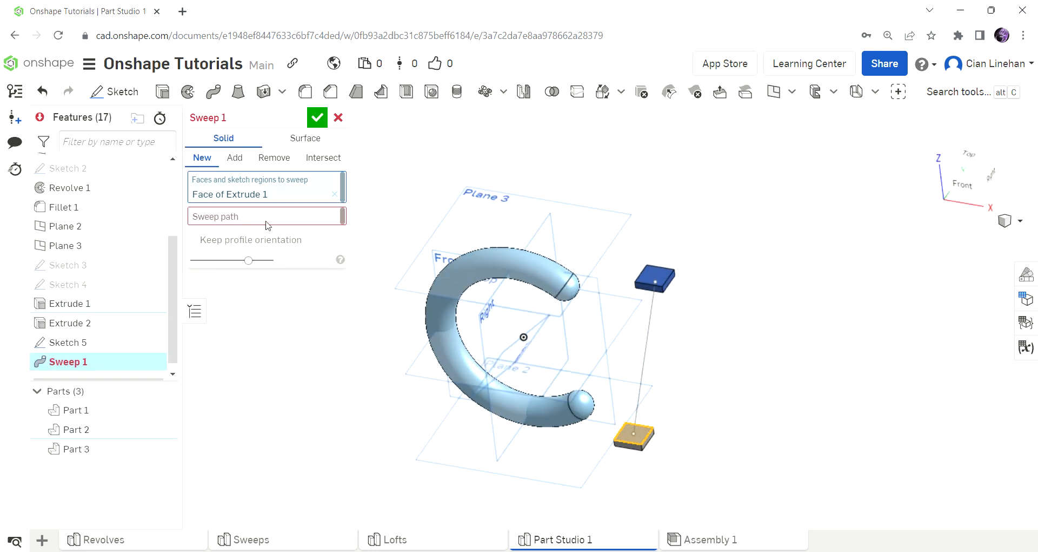
click(232, 218)
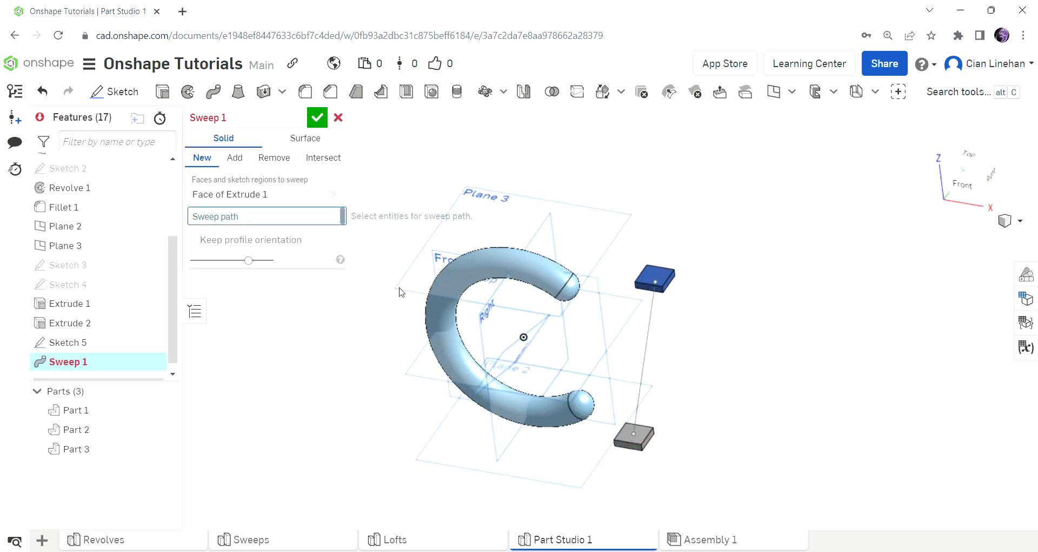
click(647, 350)
key(shift+1)
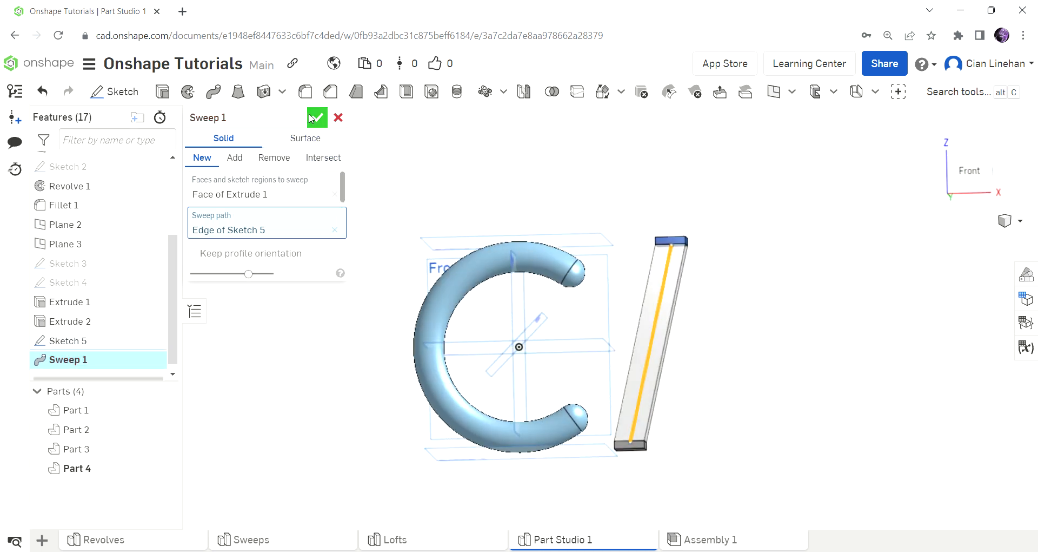
click(316, 117)
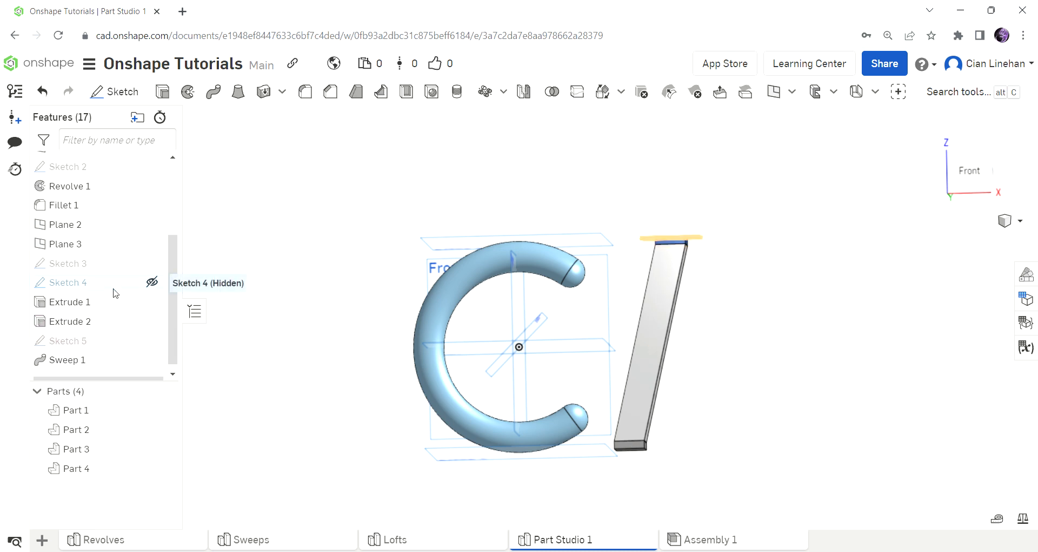
Step: Show Sketch 3 and Sketch 4 again
click(152, 281)
click(152, 263)
right_drag(608, 394, 647, 447)
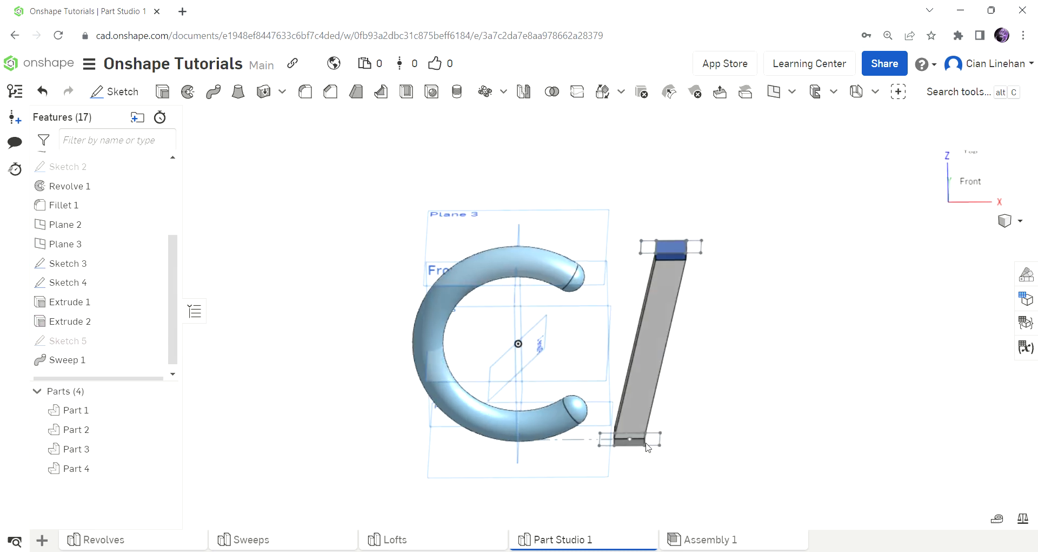
scroll(648, 446, up, 5)
Step: Extrude the two regions beside the bar's base 0.25 in as flanges
key(shift+e)
click(652, 435)
click(547, 433)
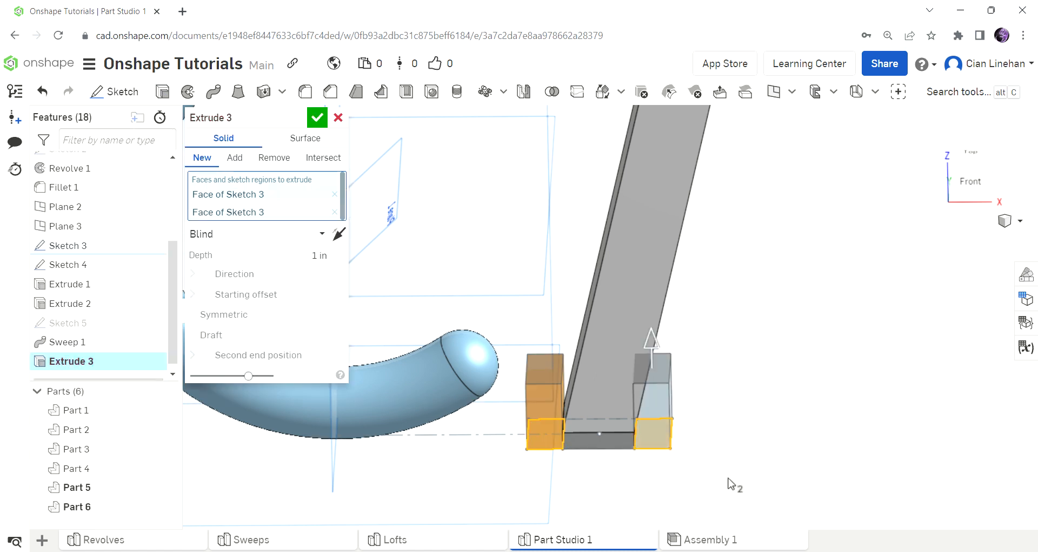
key(shift+1)
drag(653, 369, 655, 450)
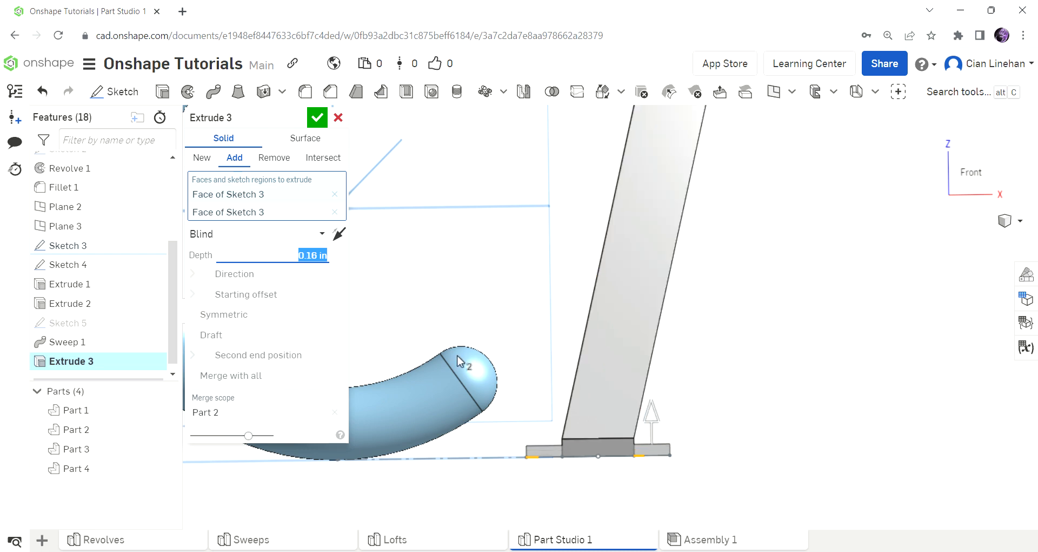
text(0.25)
key(Return)
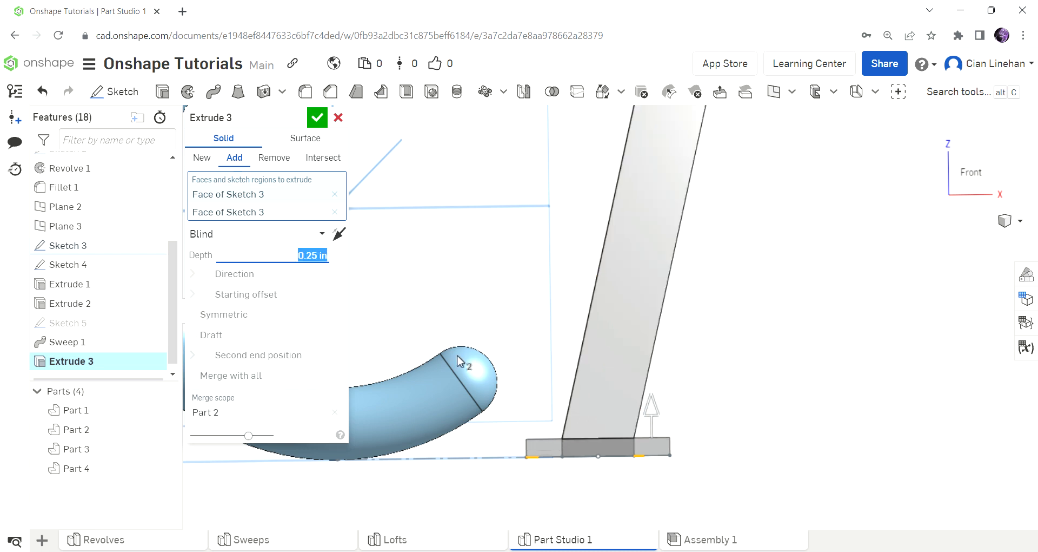
click(318, 118)
key(f)
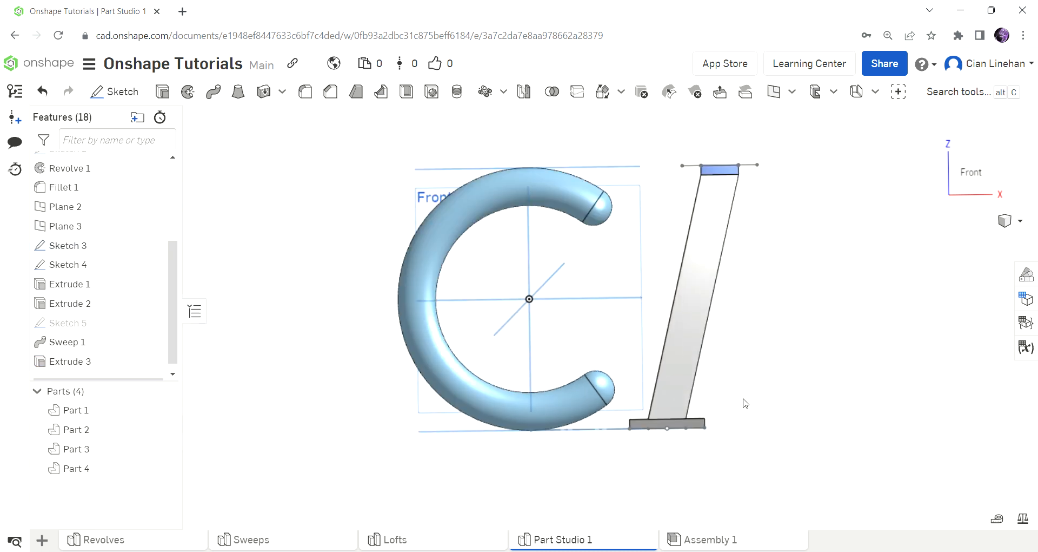
Step: Extrude the two regions beside the bar's top 0.25 in downward
click(163, 91)
scroll(744, 194, up, 5)
click(646, 235)
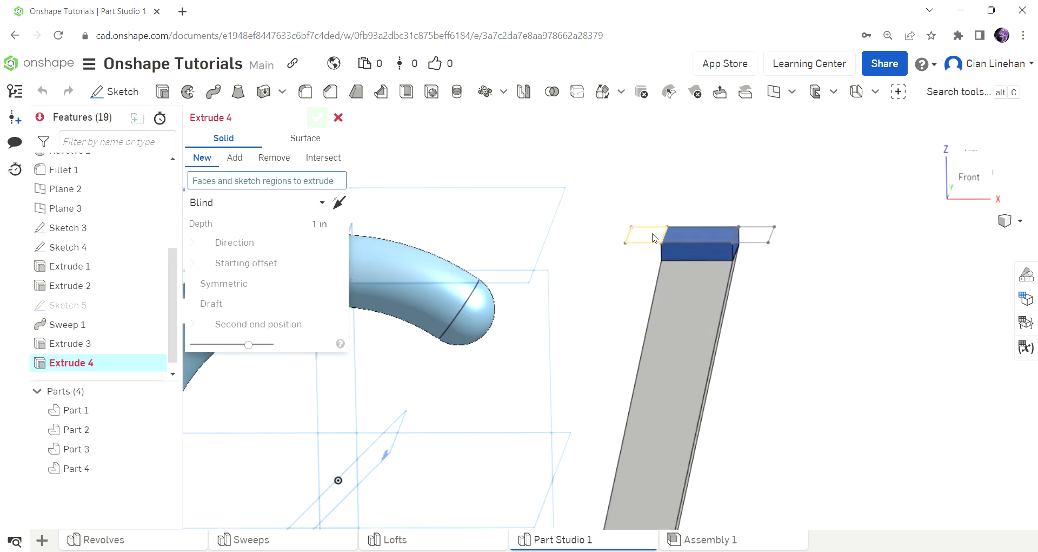
click(745, 236)
click(339, 233)
click(285, 264)
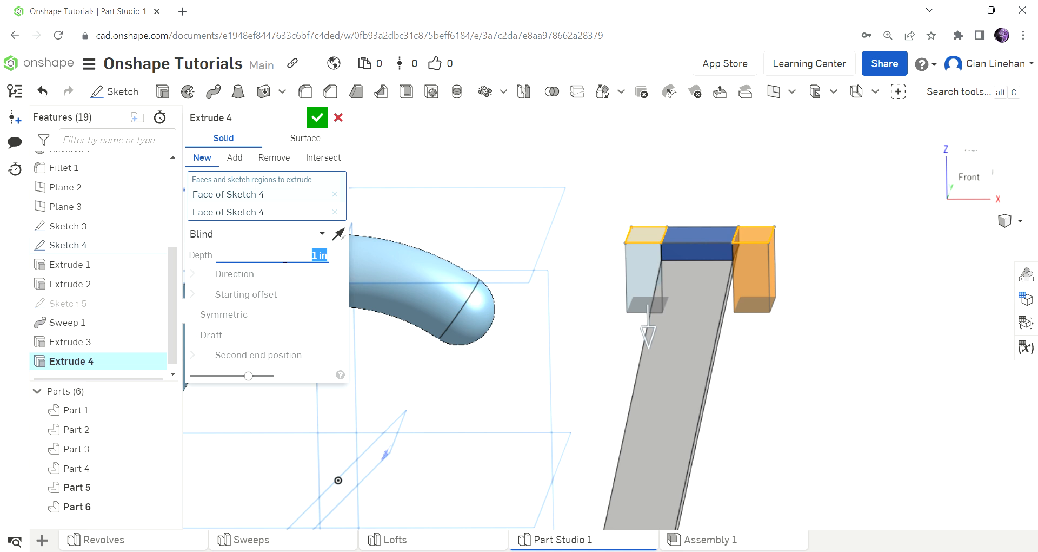
text(.25)
key(Return)
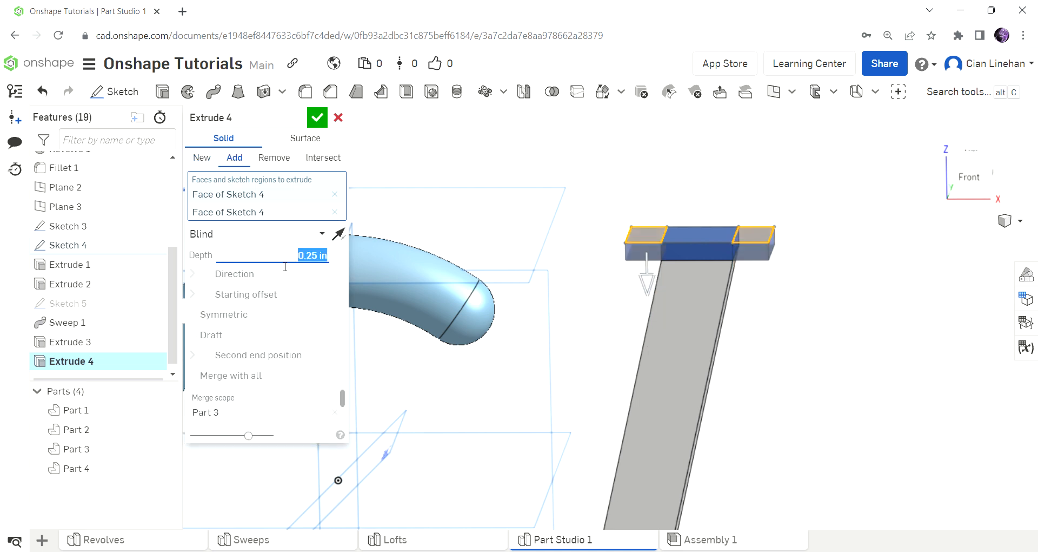
click(318, 117)
key(f)
right_drag(591, 456, 605, 399)
scroll(575, 445, up, 5)
scroll(614, 459, down, 10)
right_drag(481, 287, 673, 436)
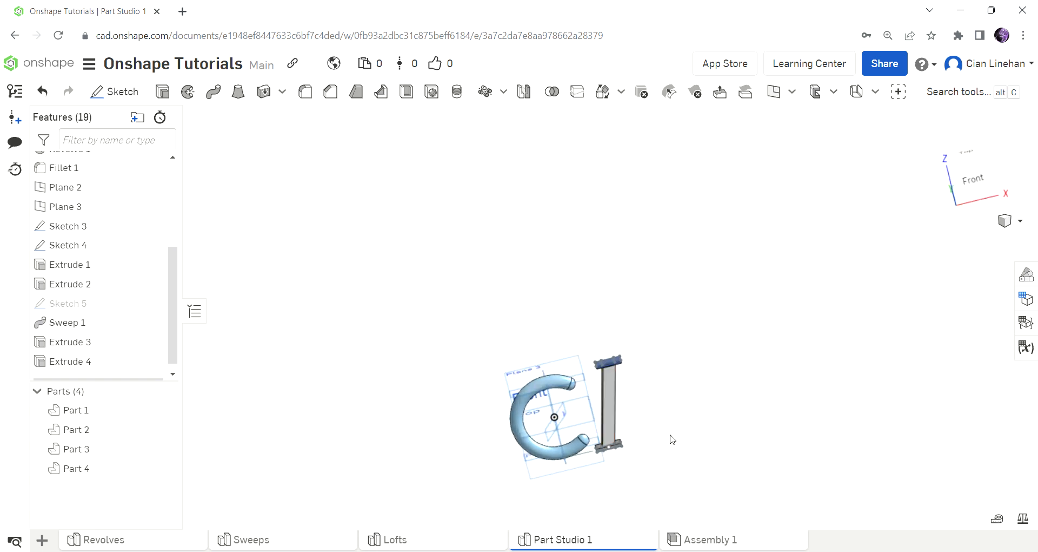
Step: Union Part 2, Part 3 and Part 4 with a Boolean into one part
click(592, 321)
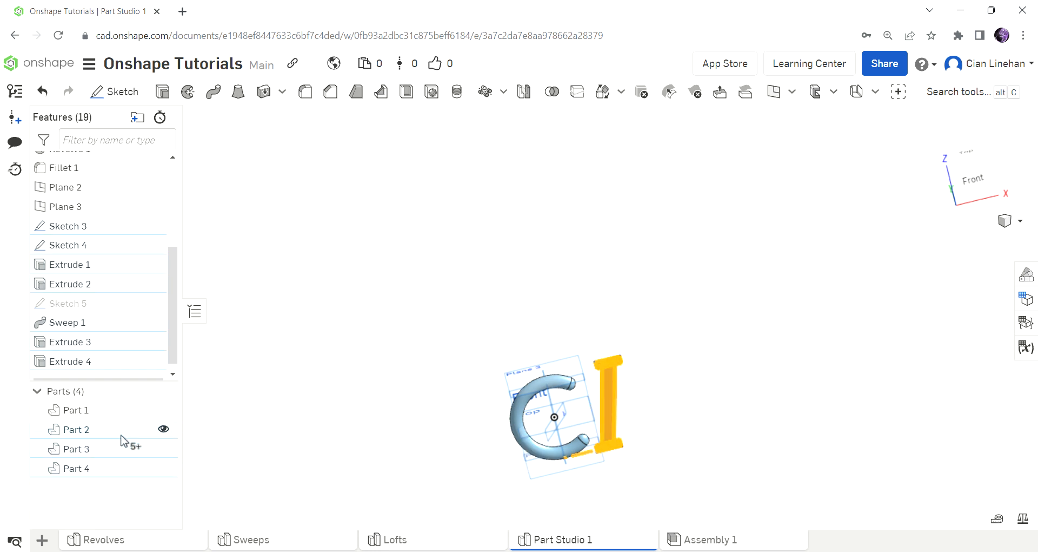
click(73, 430)
click(81, 450)
click(84, 469)
right_drag(700, 460, 707, 449)
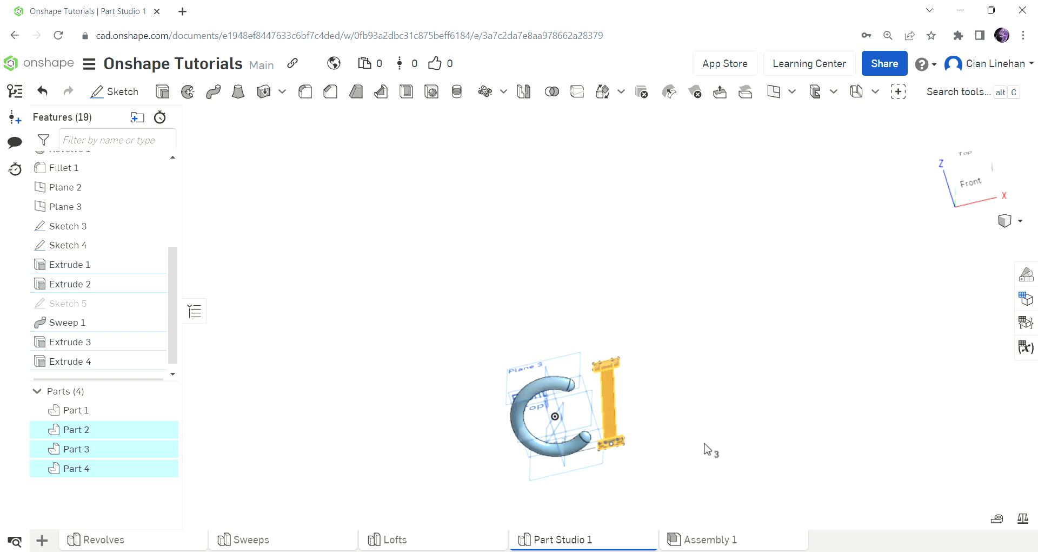
click(552, 92)
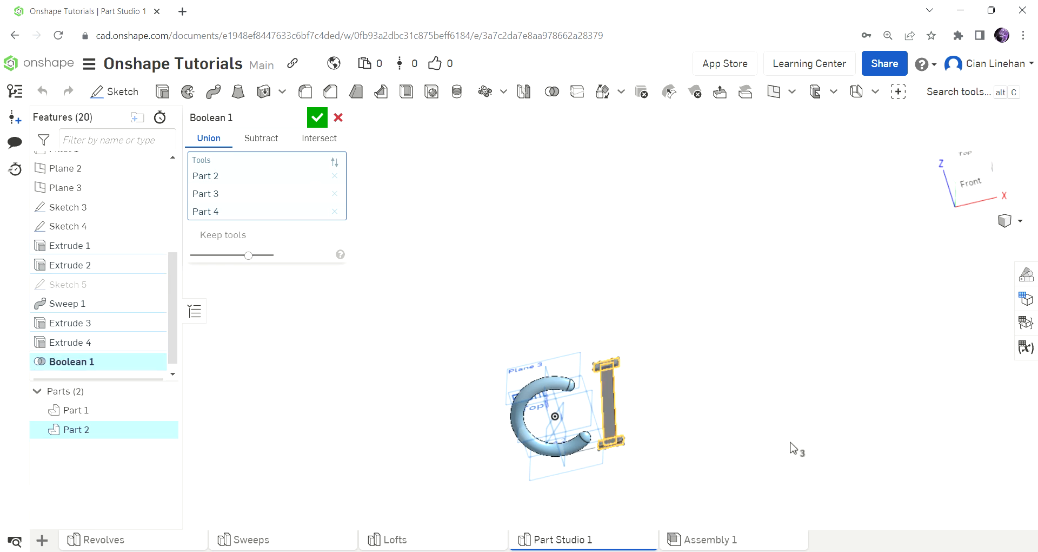
scroll(684, 411, up, 5)
right_drag(628, 472, 644, 449)
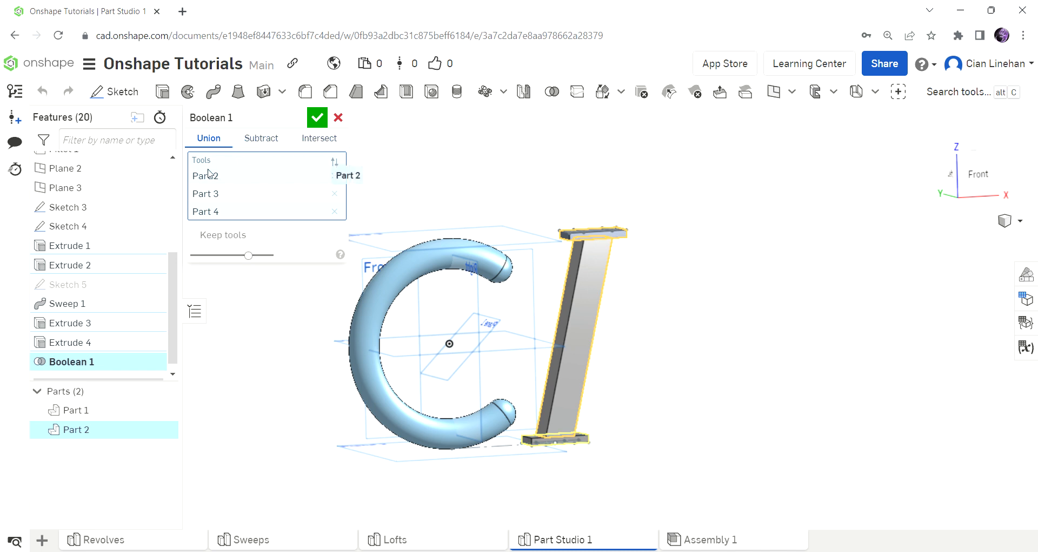
click(317, 118)
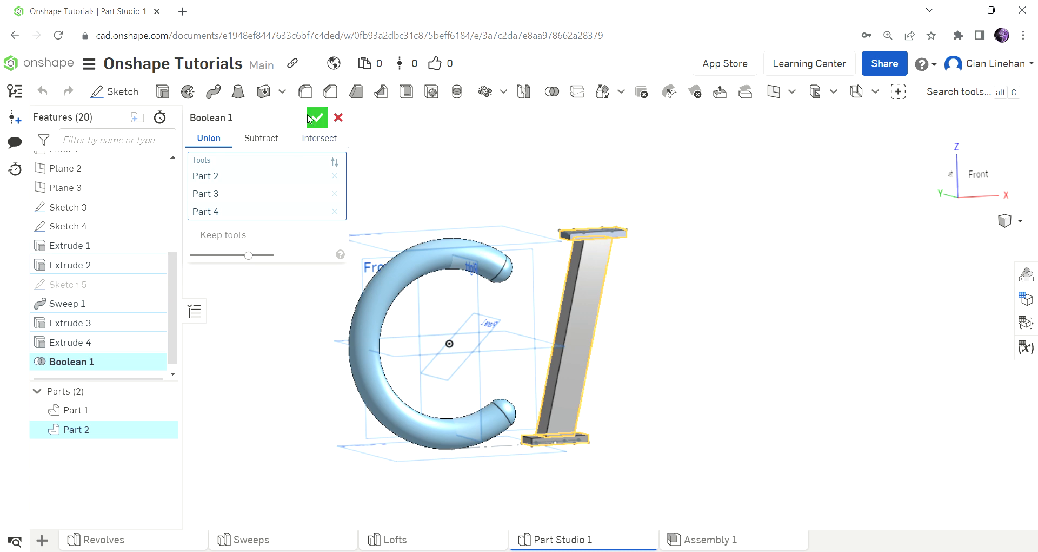
right_drag(686, 284, 647, 333)
Step: Open Edit appearance for Part 1, the C, from its context menu
right_click(594, 330)
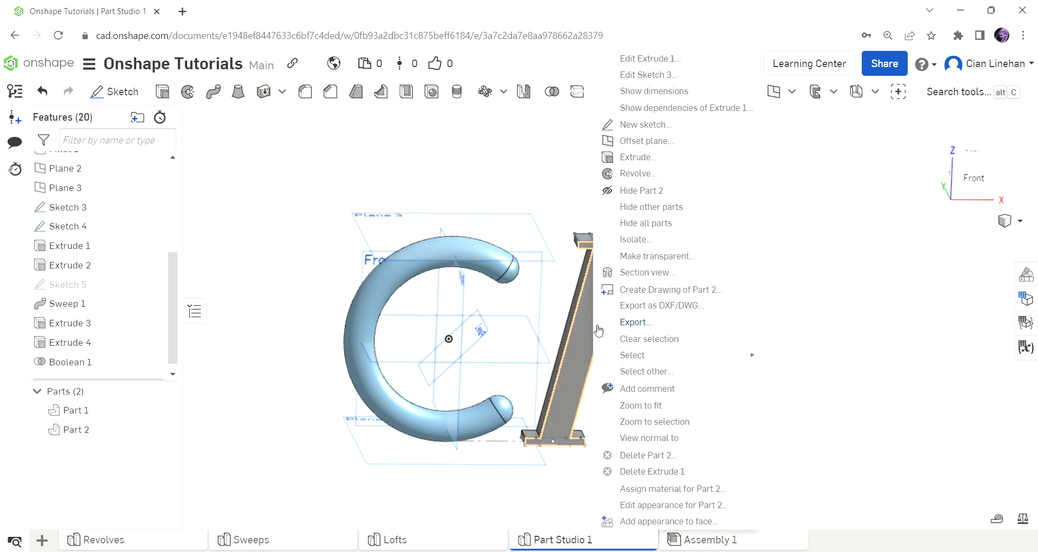
click(273, 427)
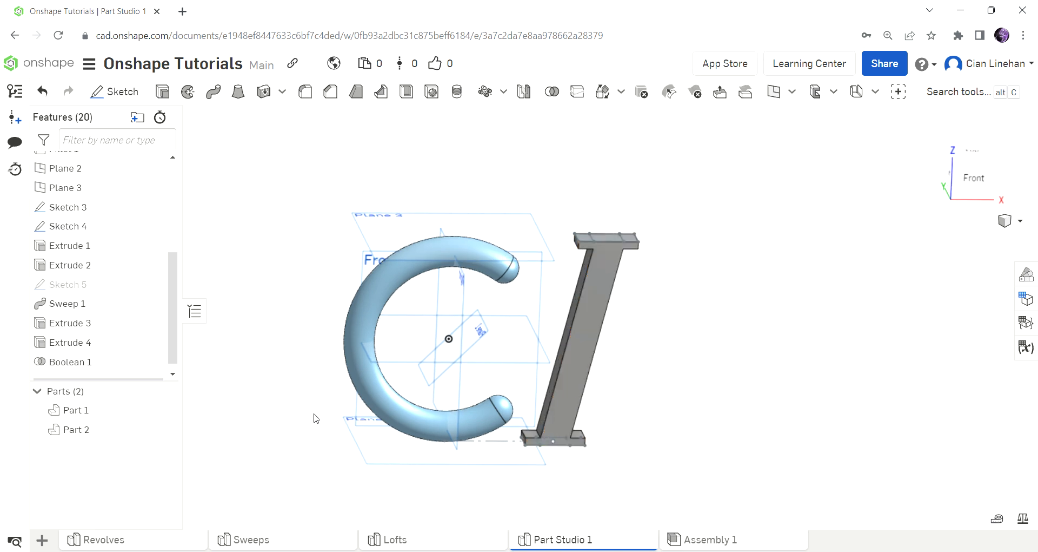
right_click(370, 387)
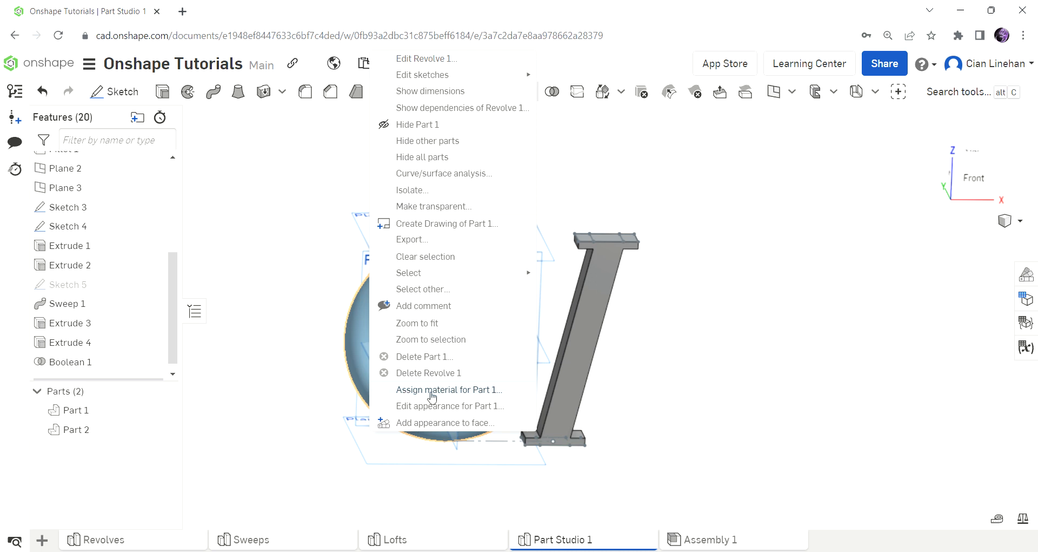
click(449, 407)
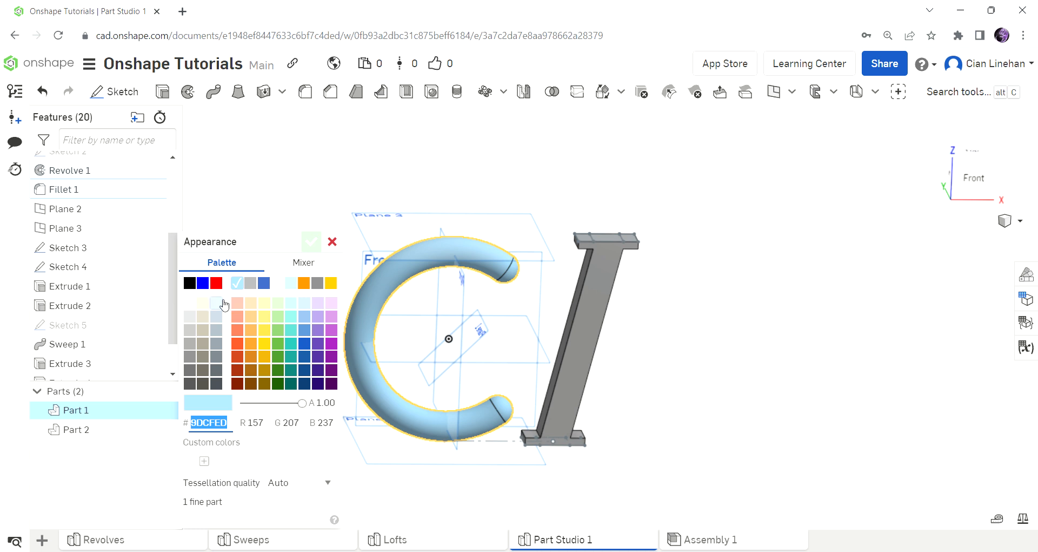
Step: Color the C part red (FF0000) at 0.90 opacity
click(216, 283)
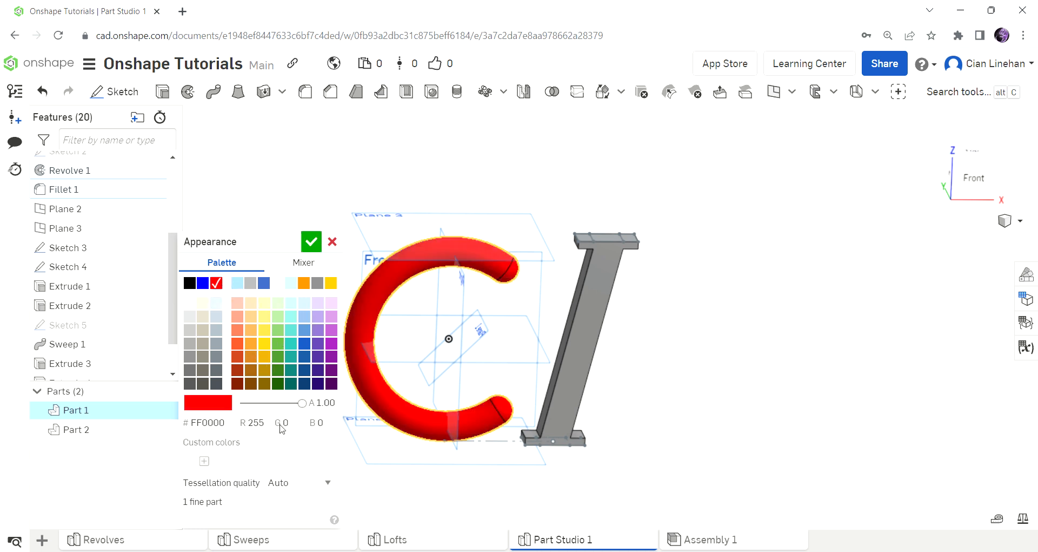
drag(304, 407, 283, 442)
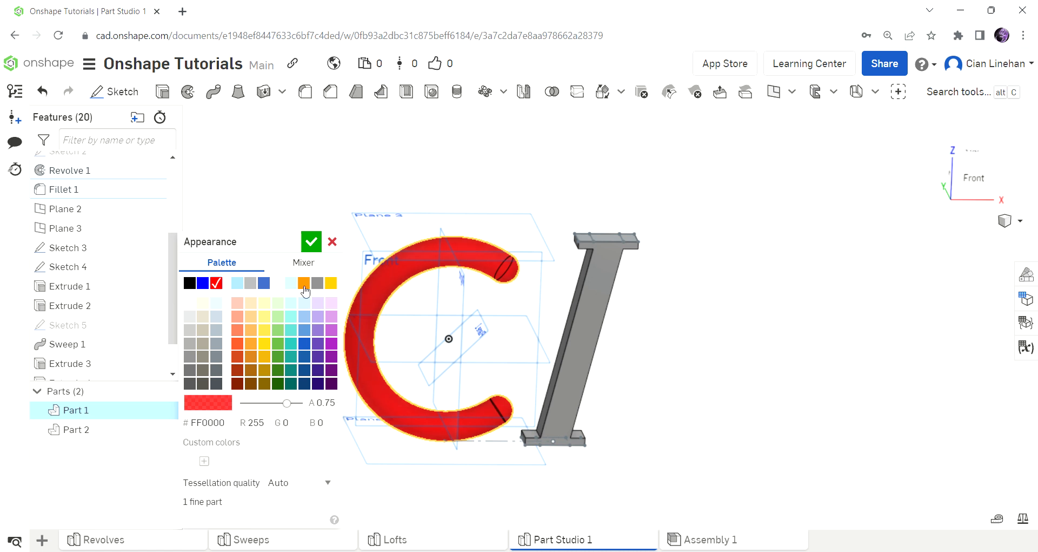
drag(296, 413, 241, 407)
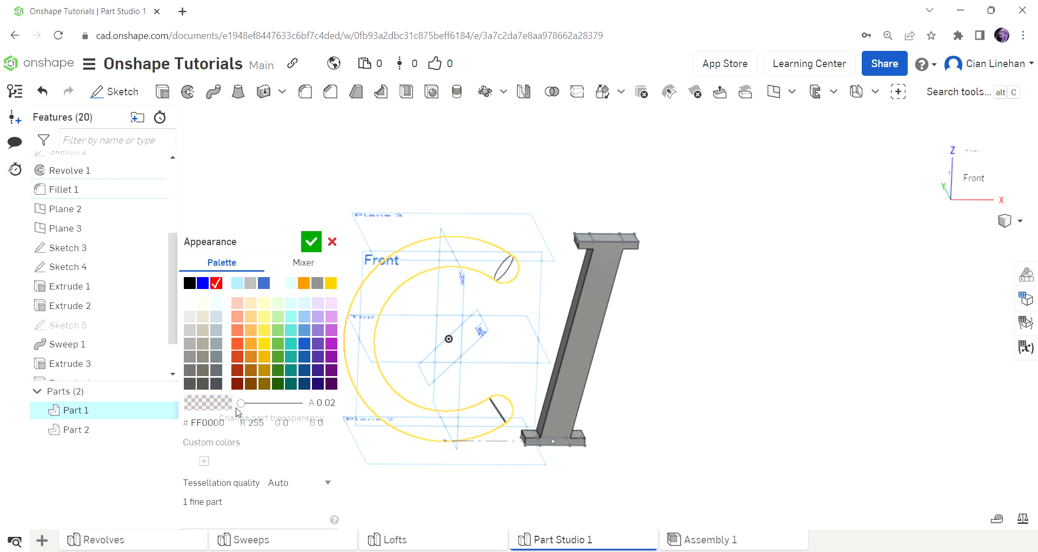
drag(242, 403, 294, 409)
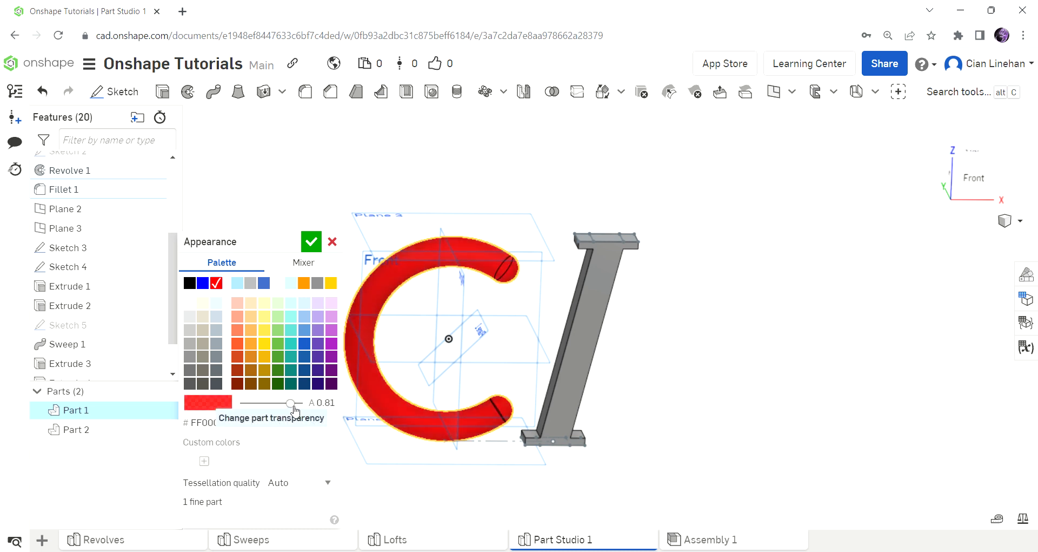
click(295, 410)
right_drag(540, 335, 566, 339)
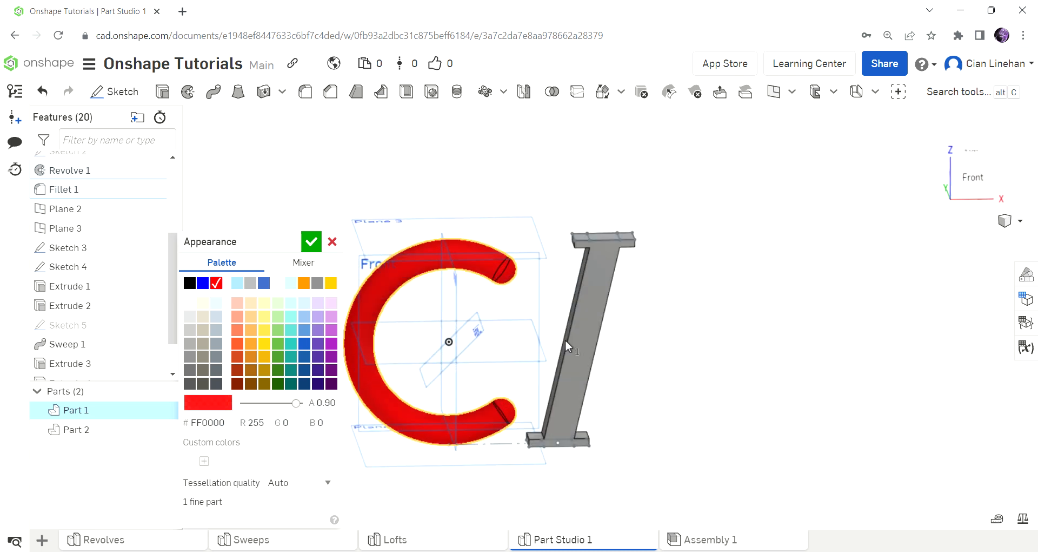
click(310, 244)
right_drag(650, 333, 629, 350)
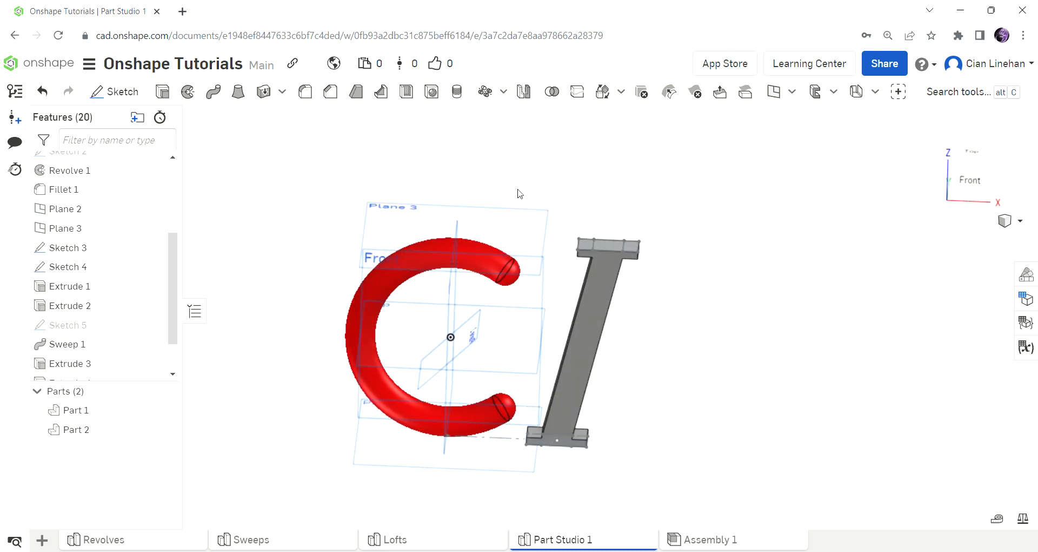
Step: Give the I part a deep gold appearance at 0.85 opacity
right_click(589, 303)
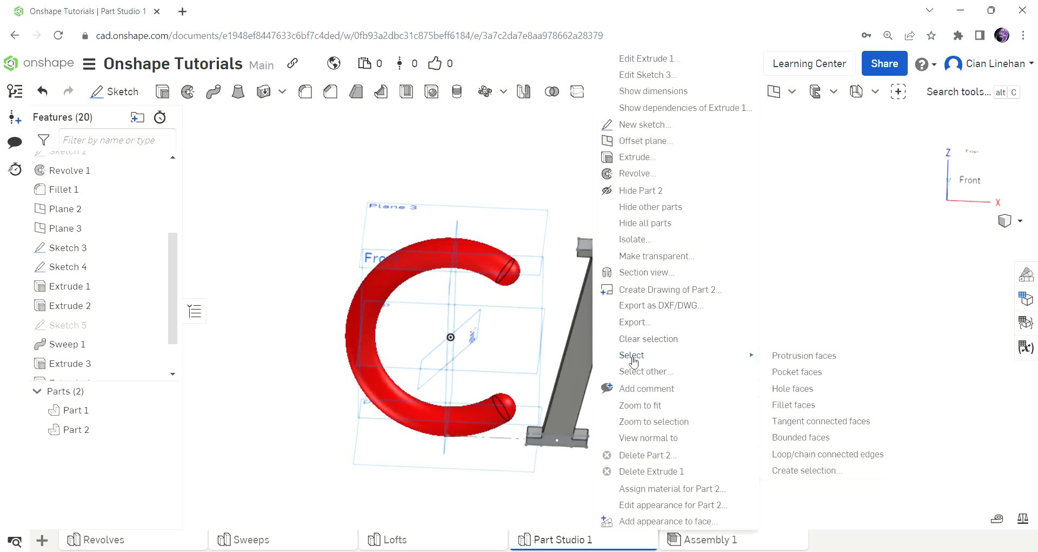
click(678, 505)
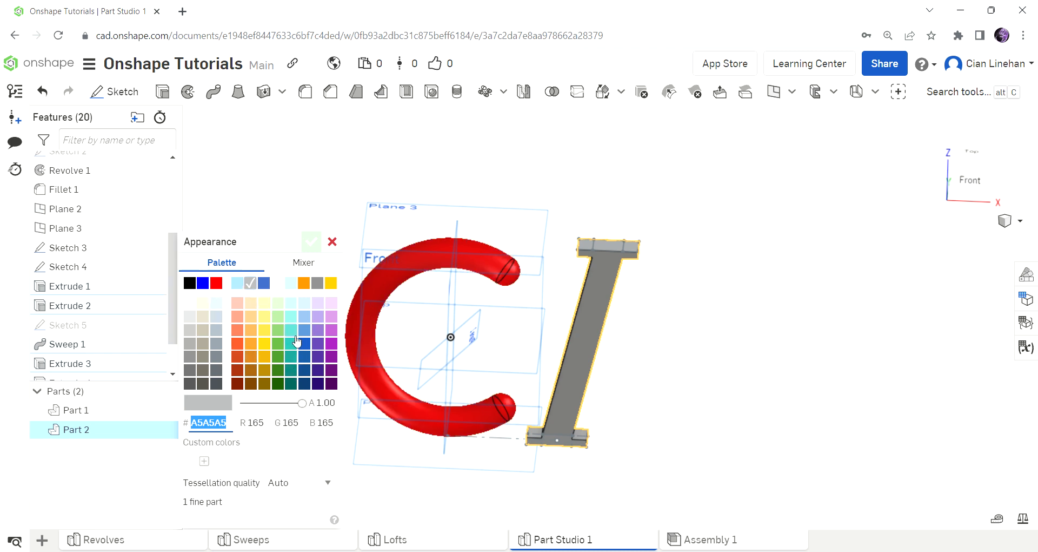
click(268, 329)
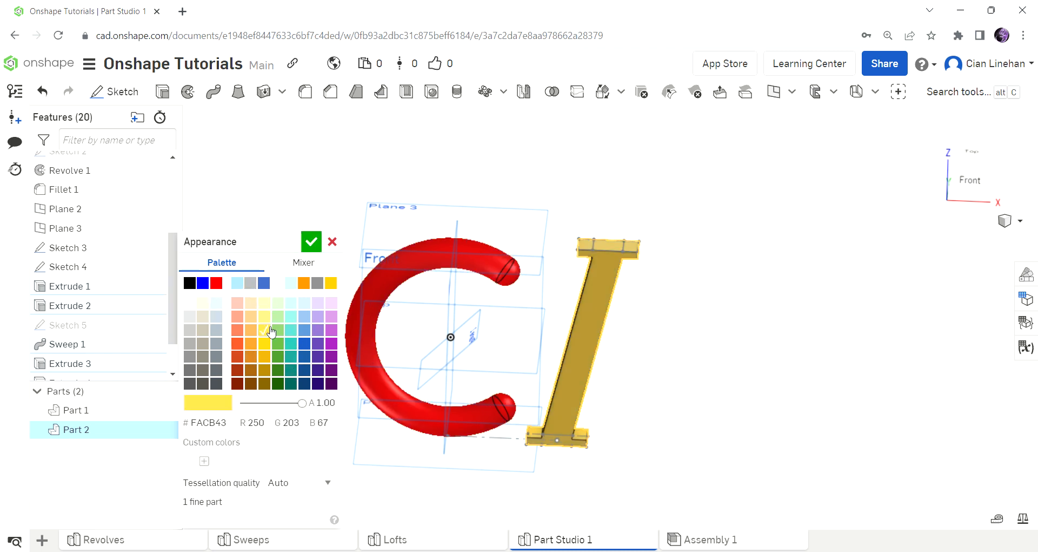
click(329, 285)
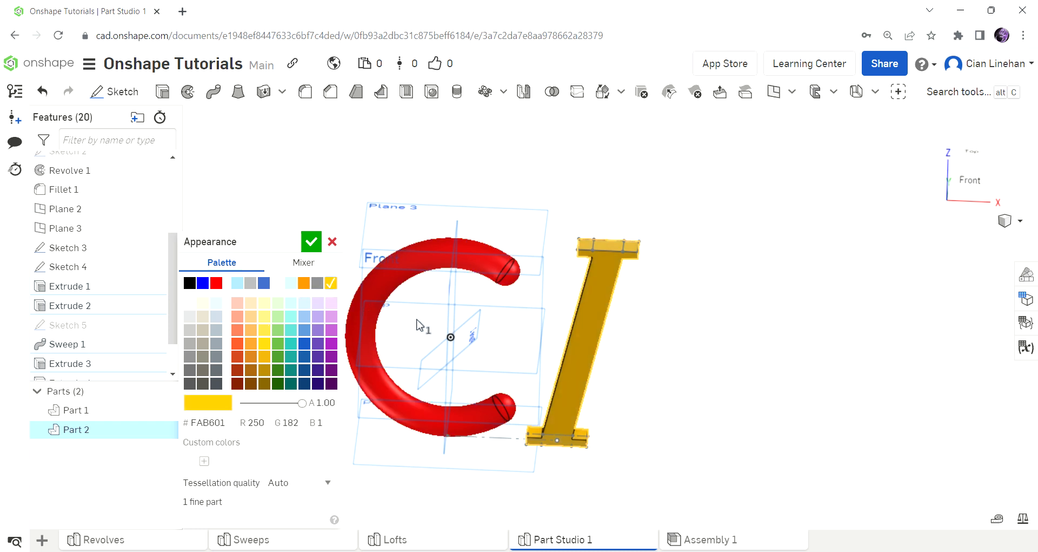
click(295, 403)
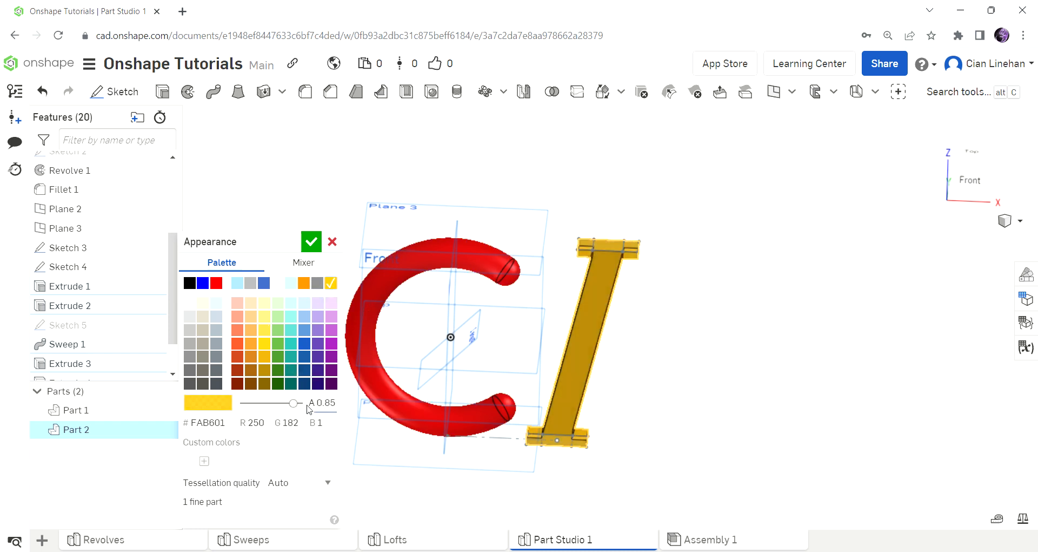
click(311, 241)
mouse_move(660, 347)
right_down()
mouse_move(614, 366)
mouse_move(676, 284)
mouse_move(660, 359)
mouse_move(684, 357)
mouse_move(656, 369)
mouse_move(667, 336)
right_up()
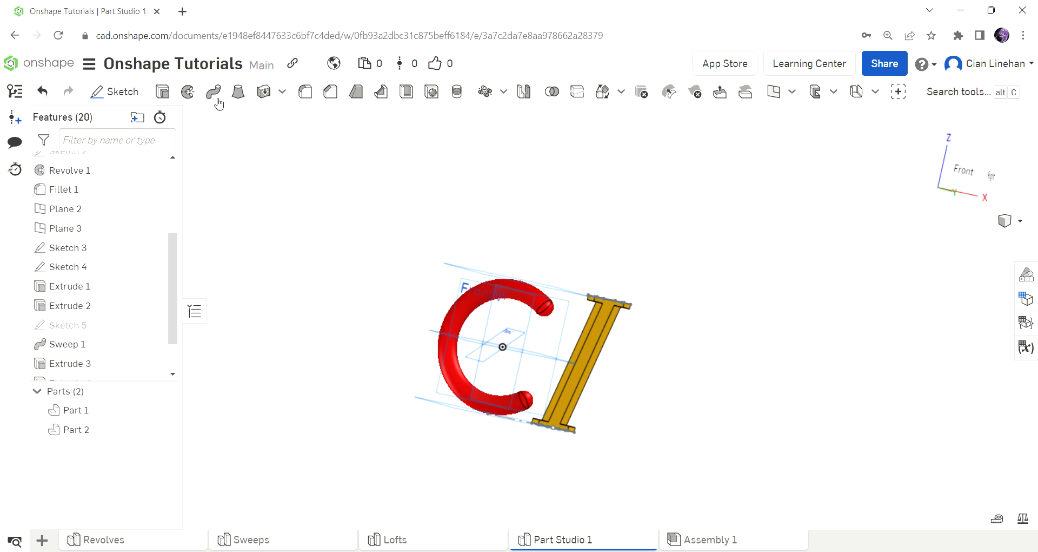
right_drag(562, 238, 529, 218)
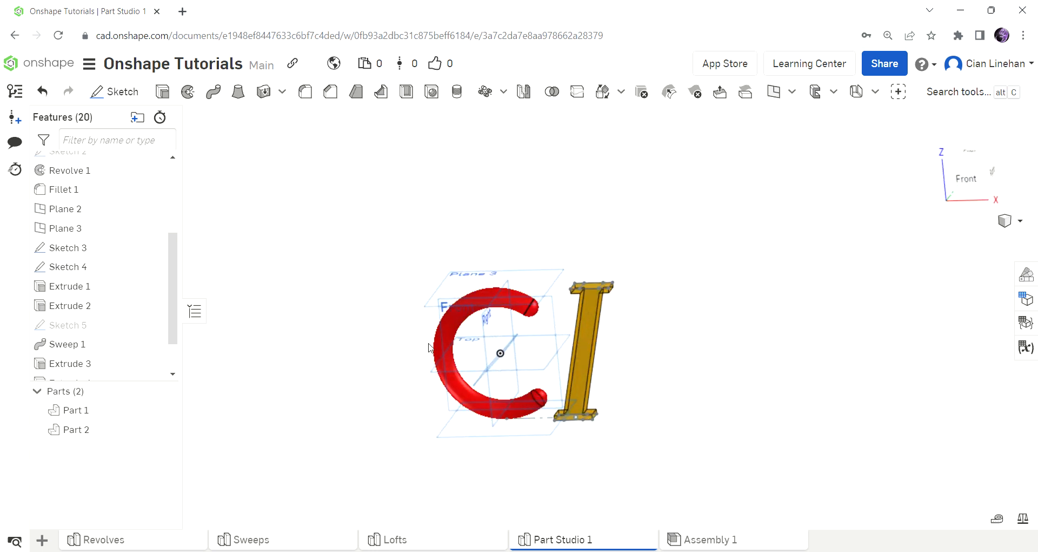
Step: Start a new sketch on the Front plane, viewed face-on
click(130, 95)
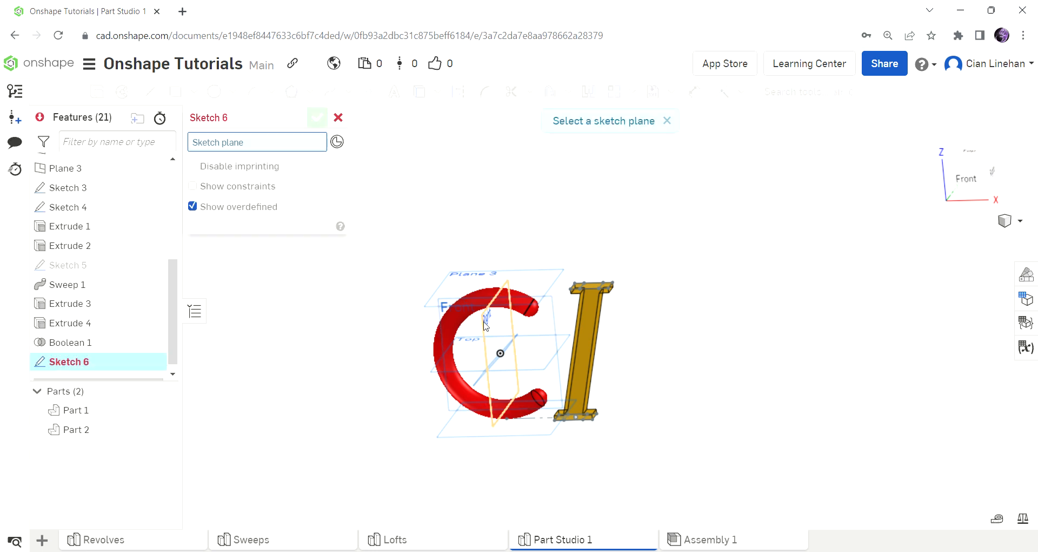
click(547, 325)
scroll(467, 350, down, 3)
right_drag(559, 372, 562, 360)
scroll(598, 363, up, 3)
Step: Draw the closed outer outline of the letter A with lines
click(152, 93)
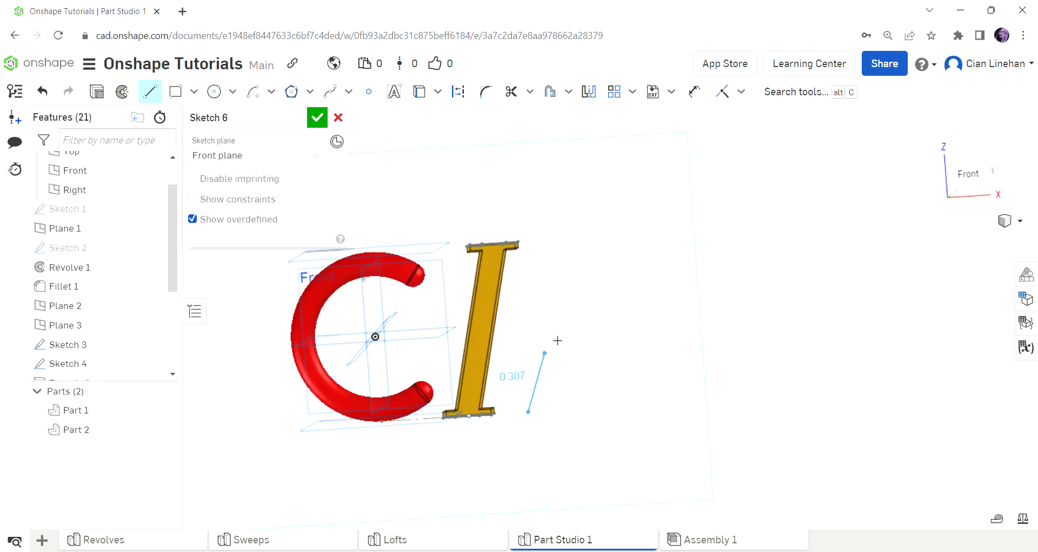
click(567, 236)
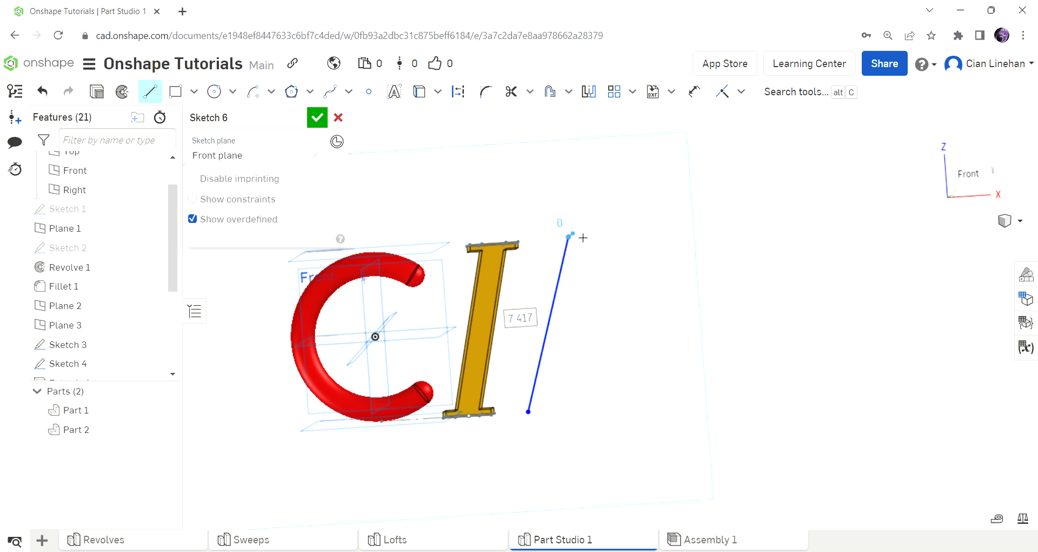
click(591, 235)
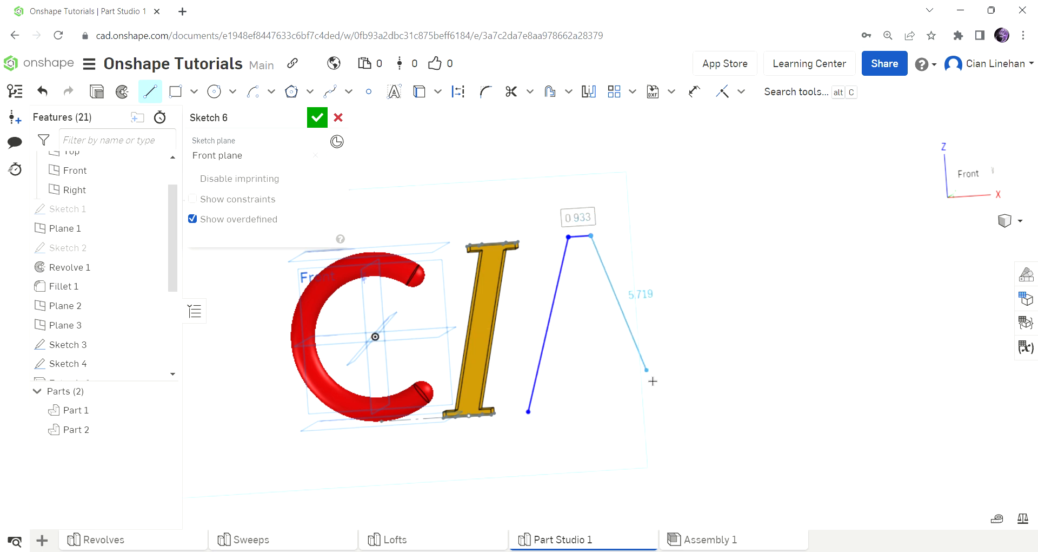
click(665, 396)
click(638, 397)
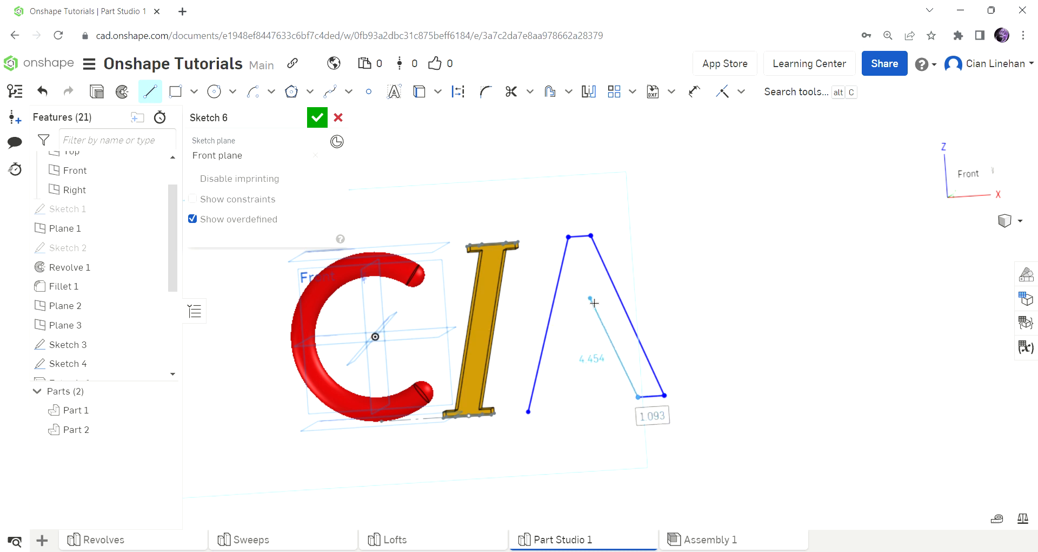
click(607, 334)
click(574, 336)
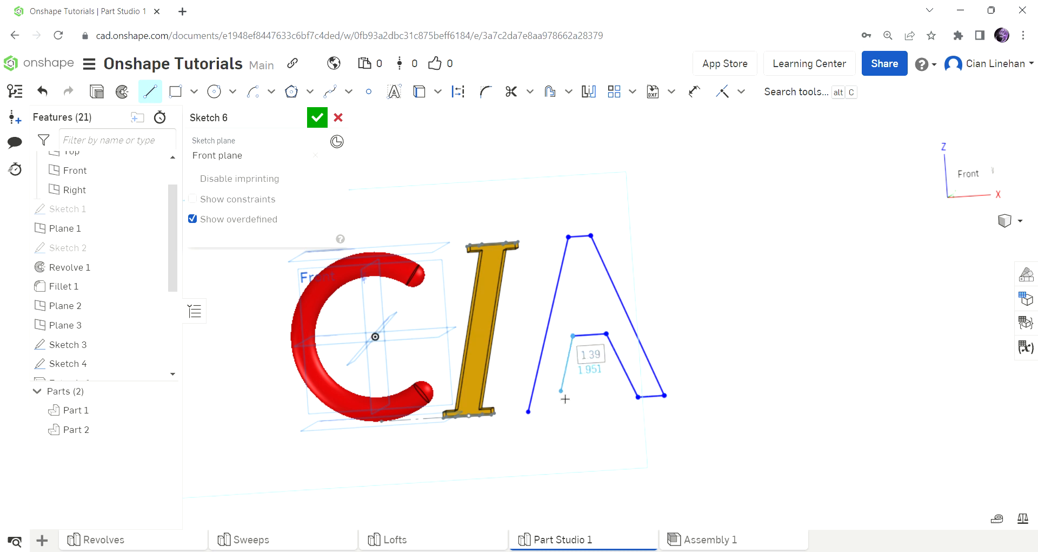
click(553, 412)
click(536, 423)
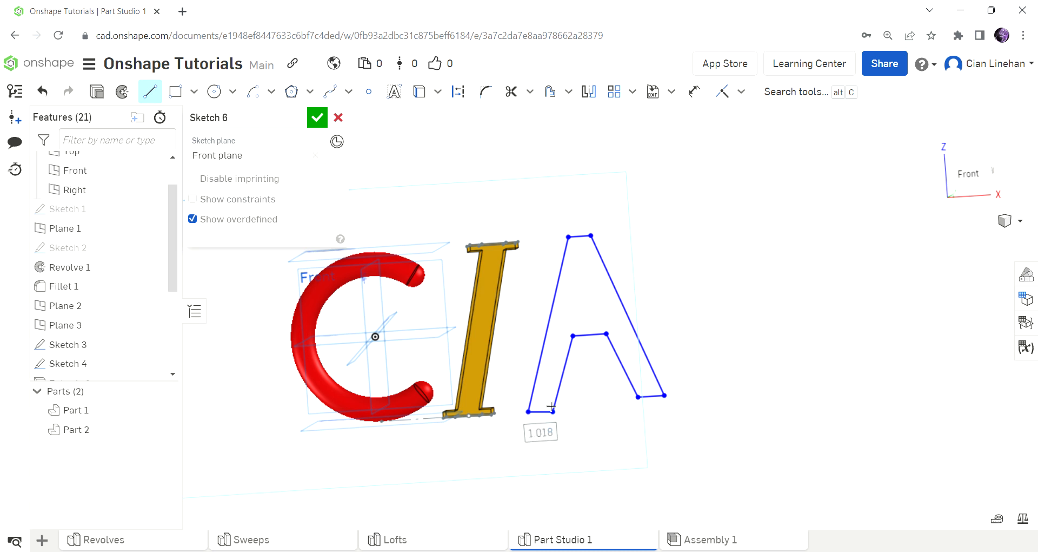
Step: Draw the triangular hole inside the A and accept the sketch
scroll(587, 298, up, 5)
click(579, 273)
click(566, 326)
click(612, 321)
click(592, 275)
click(583, 274)
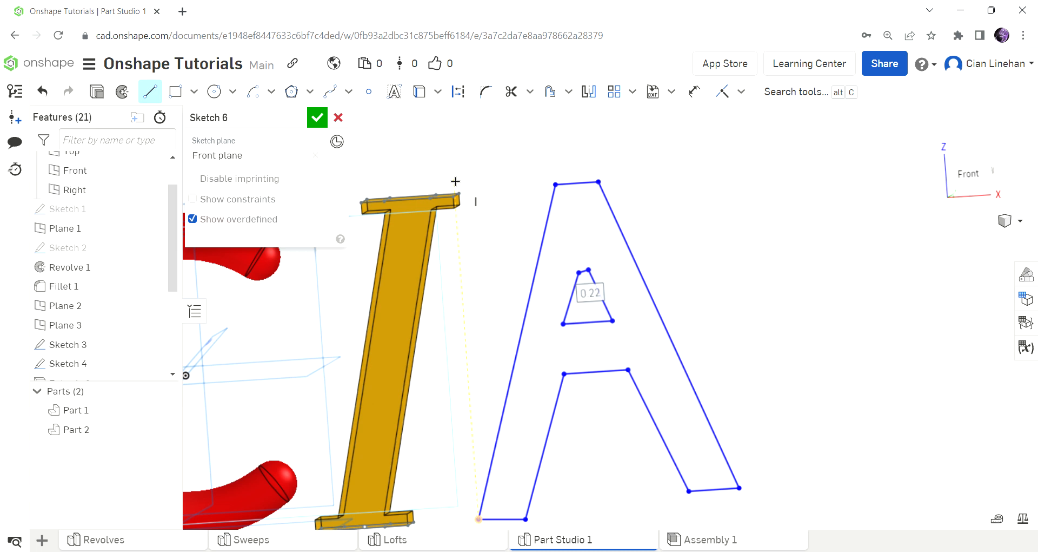
click(317, 117)
mouse_move(405, 303)
right_down()
mouse_move(418, 255)
mouse_move(349, 177)
right_up()
Step: Extrude the A sketch 1 in symmetrically into solid blue Part 3
key(shift+e)
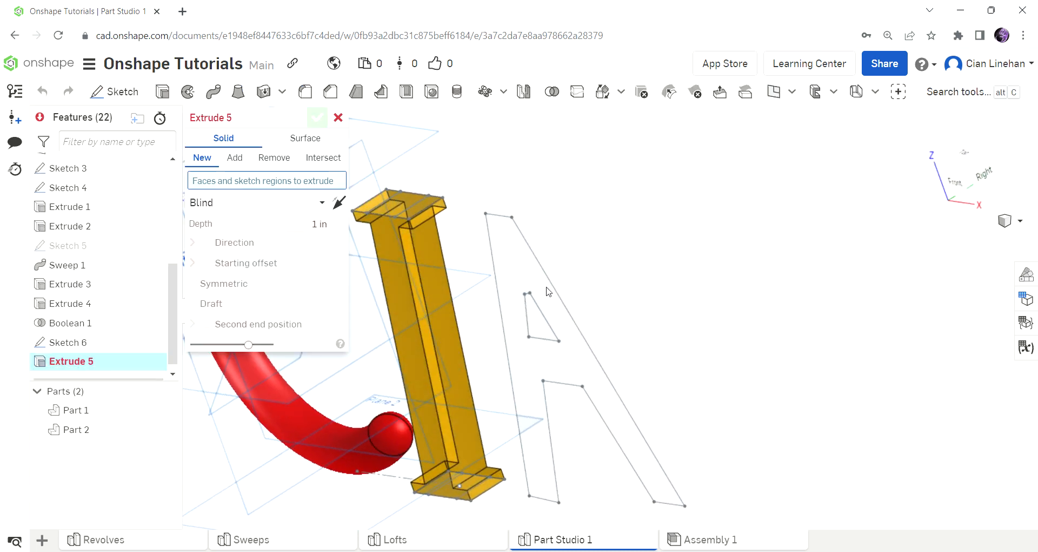
click(617, 411)
scroll(435, 255, down, 3)
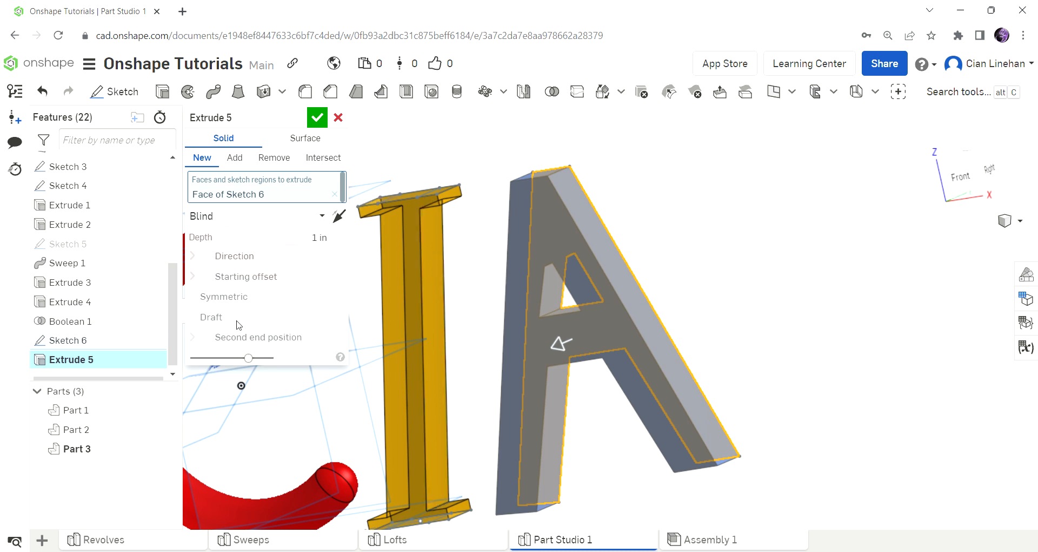
click(192, 297)
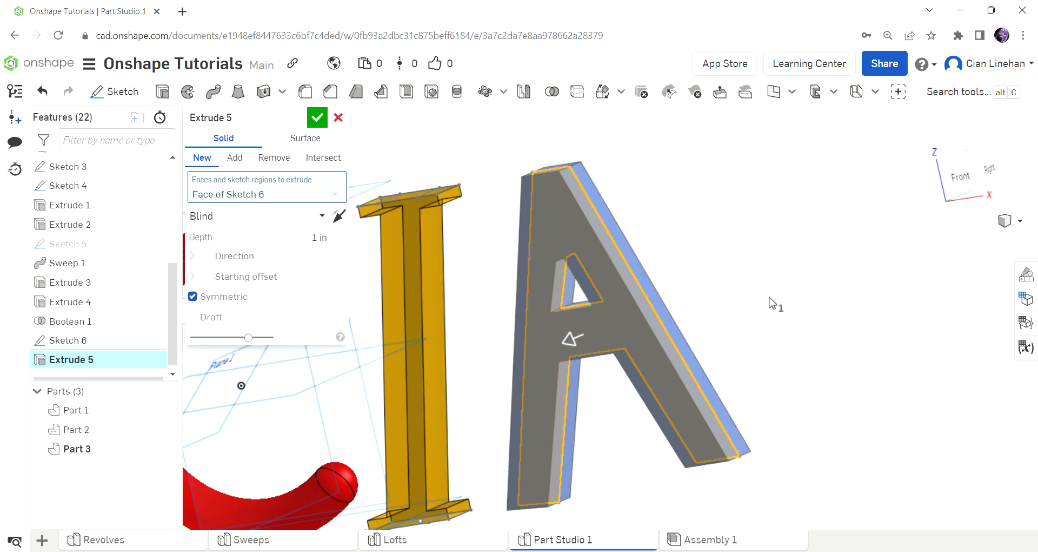
click(317, 117)
key(shift+1)
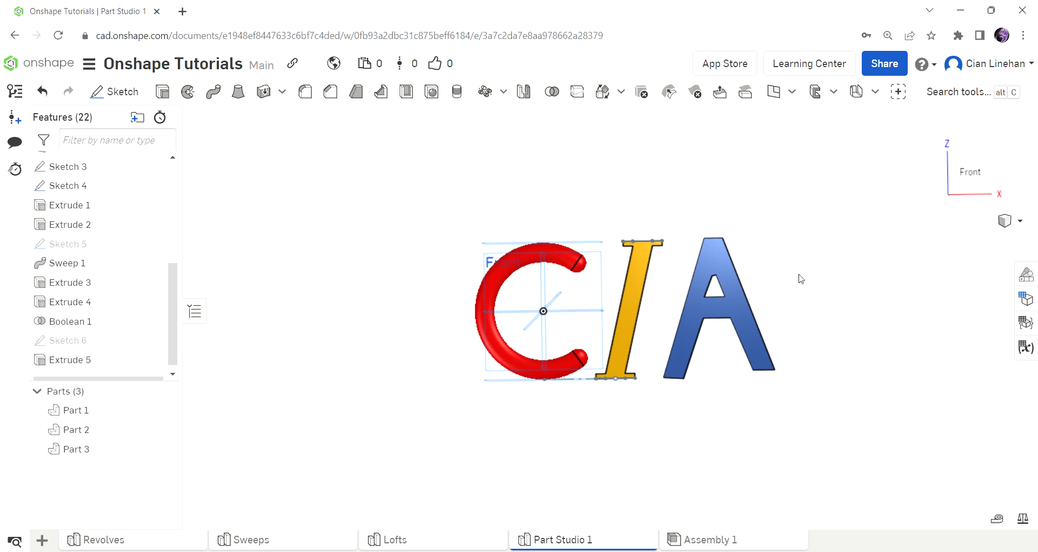
scroll(725, 309, up, 5)
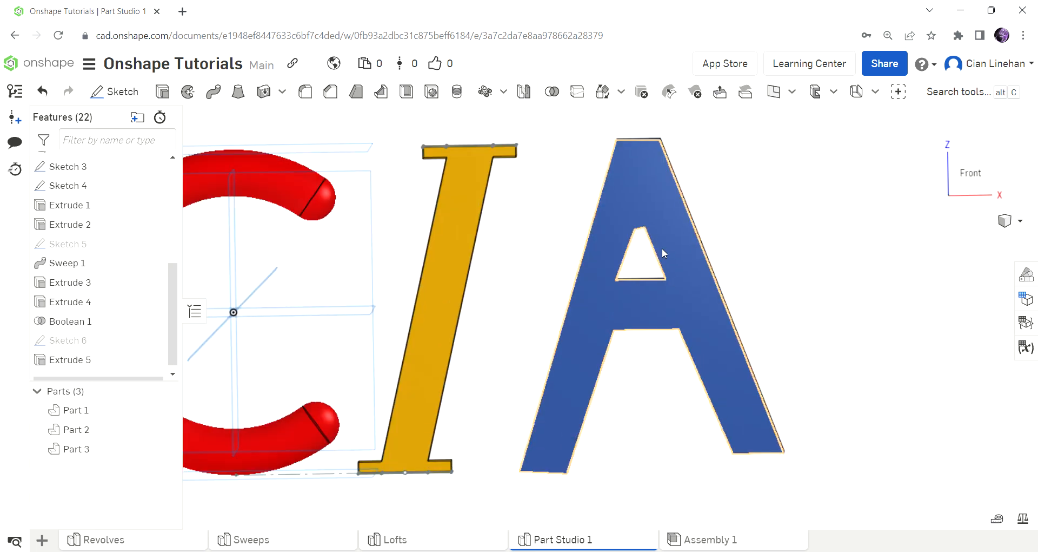
scroll(448, 271, down, 3)
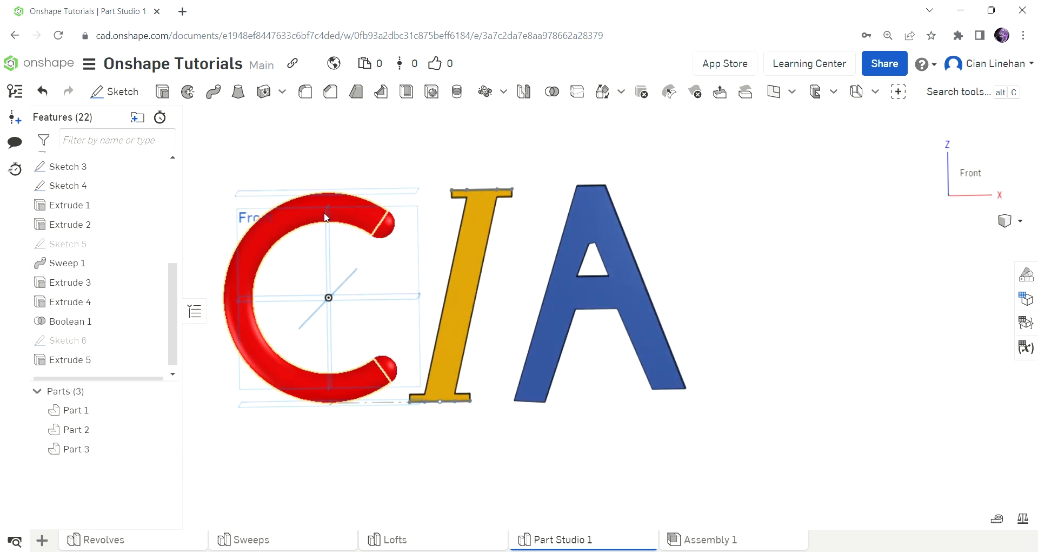
right_drag(329, 263, 917, 272)
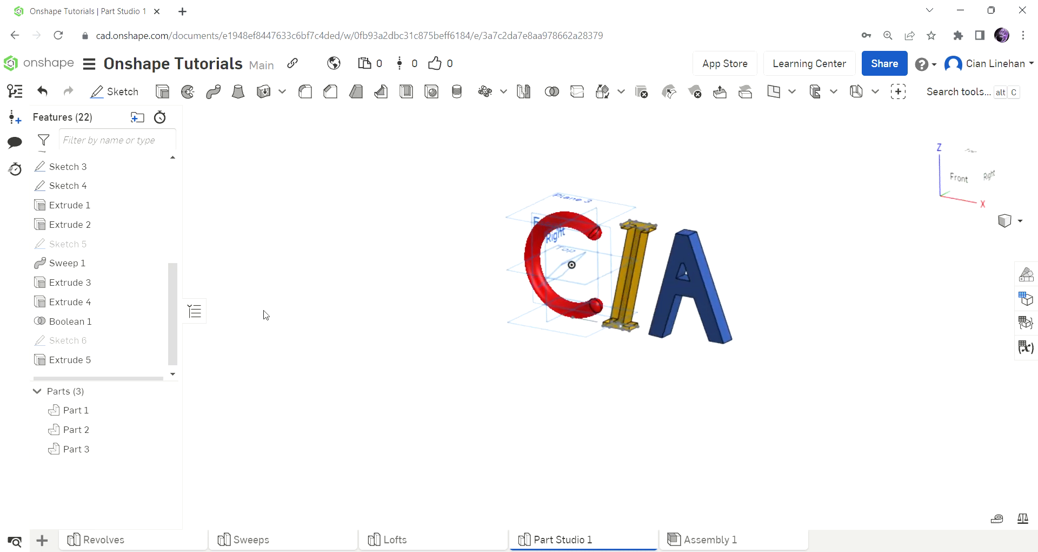
right_drag(554, 339, 796, 325)
scroll(825, 349, down, 3)
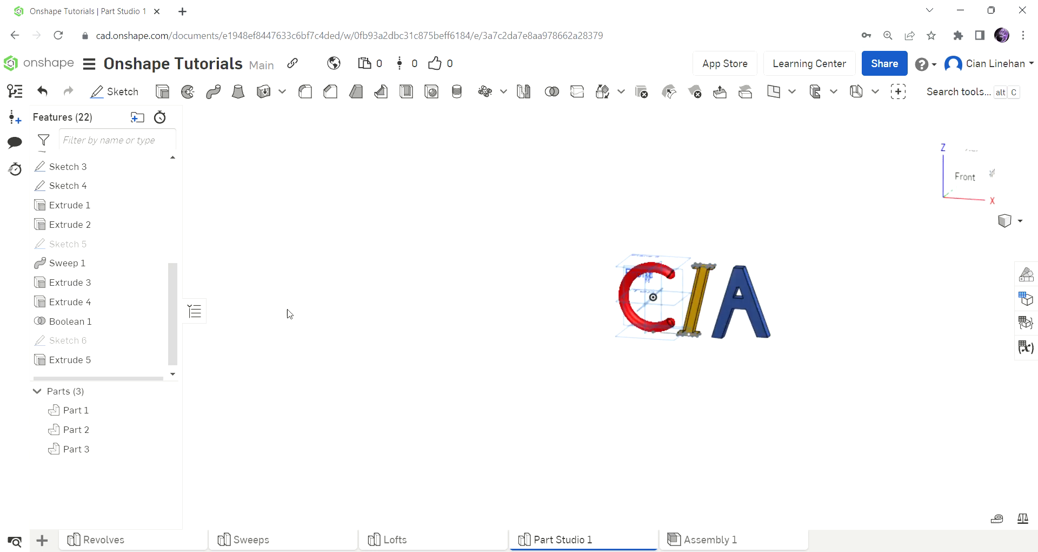
Step: Sketch the N's left stroke, diagonal and right stroke as lines on the Front plane
click(116, 90)
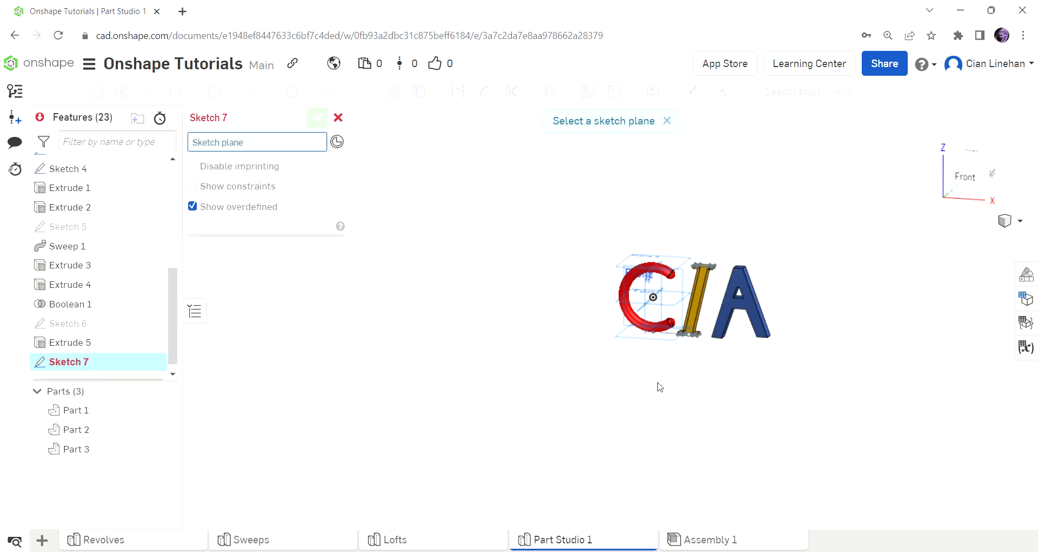
scroll(658, 384, up, 3)
scroll(437, 299, down, 3)
click(437, 299)
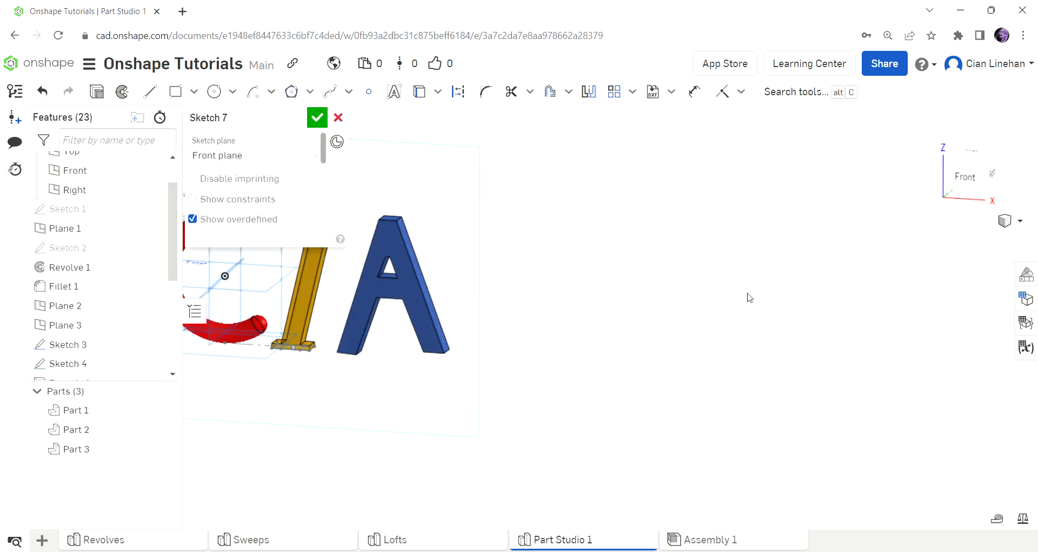
click(148, 92)
click(488, 350)
click(492, 208)
click(558, 352)
click(557, 209)
scroll(672, 422, down, 3)
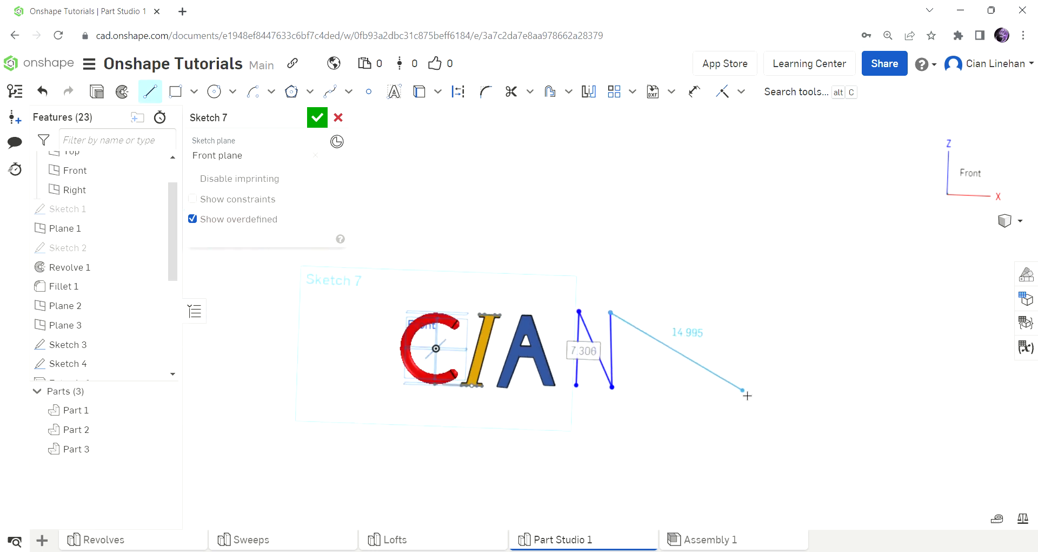
scroll(638, 351, up, 5)
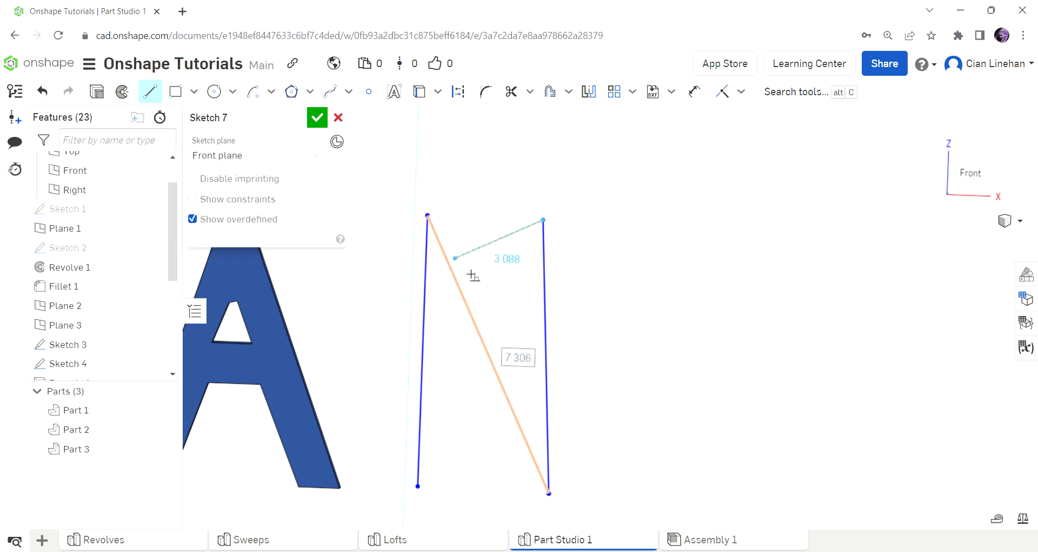
click(558, 498)
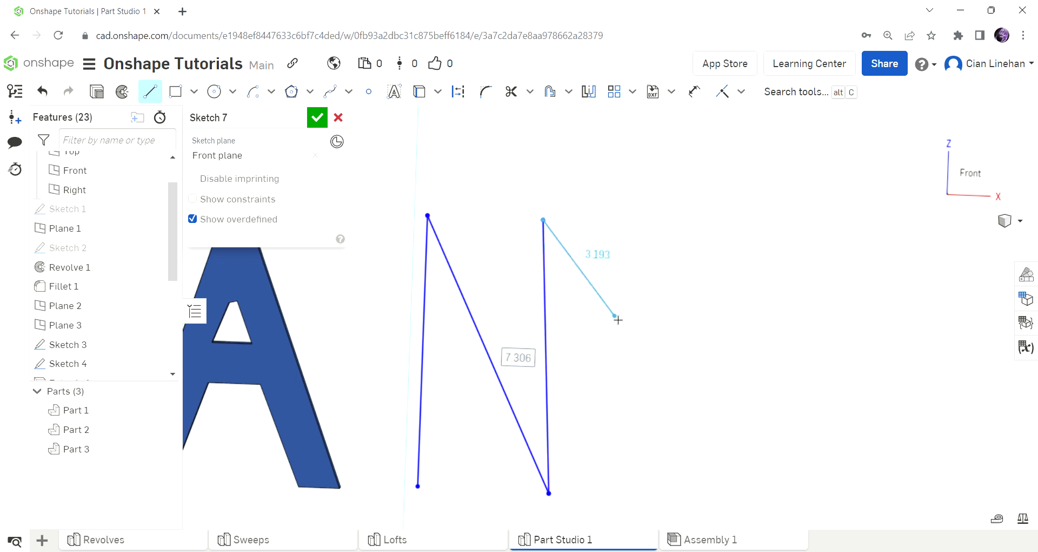
Step: Delete the N's diagonal and both vertical lines, leaving Sketch 7 empty
key(Escape)
scroll(651, 296, down, 2)
click(520, 335)
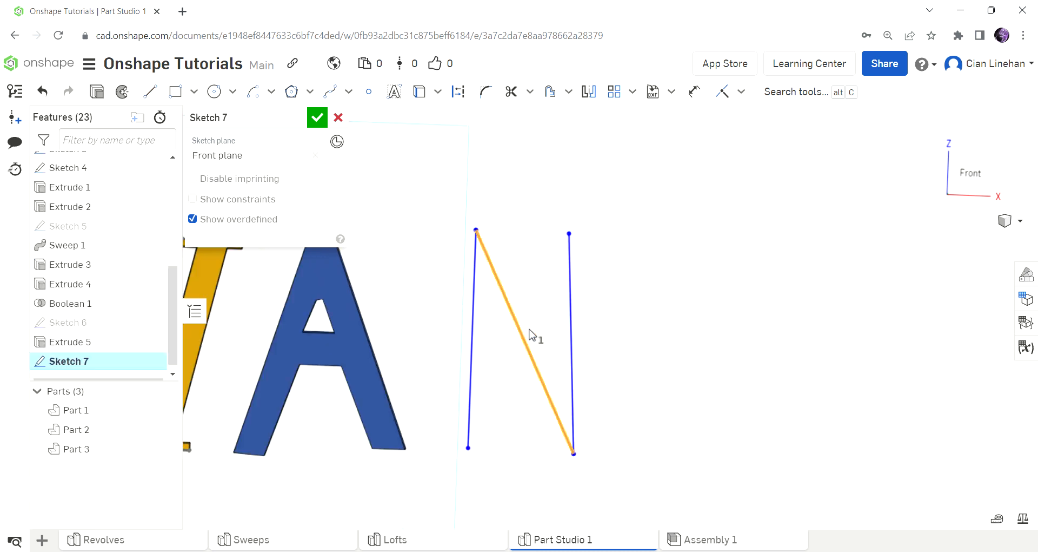
key(Delete)
click(569, 334)
key(Delete)
click(470, 338)
key(Delete)
scroll(597, 349, down, 5)
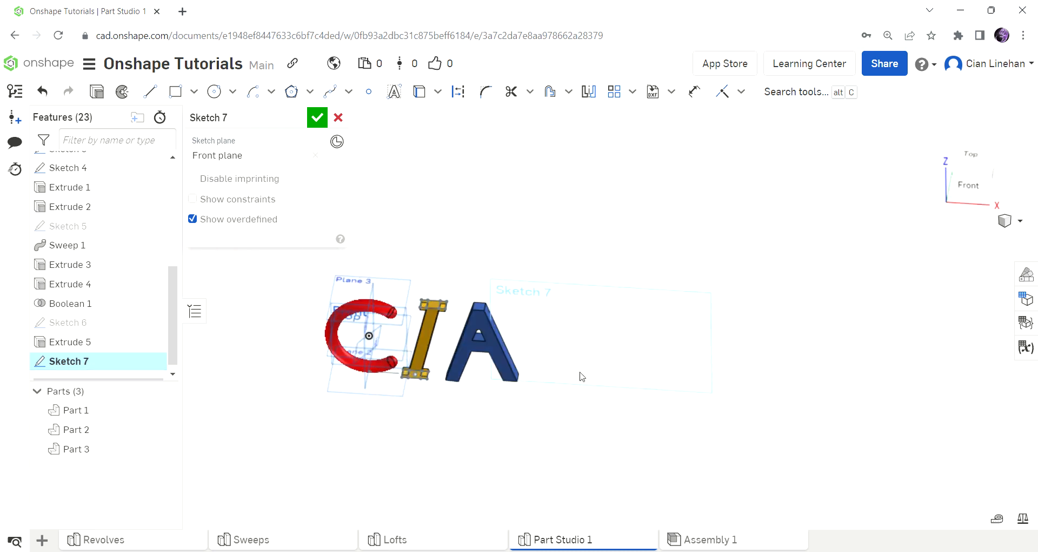
click(318, 116)
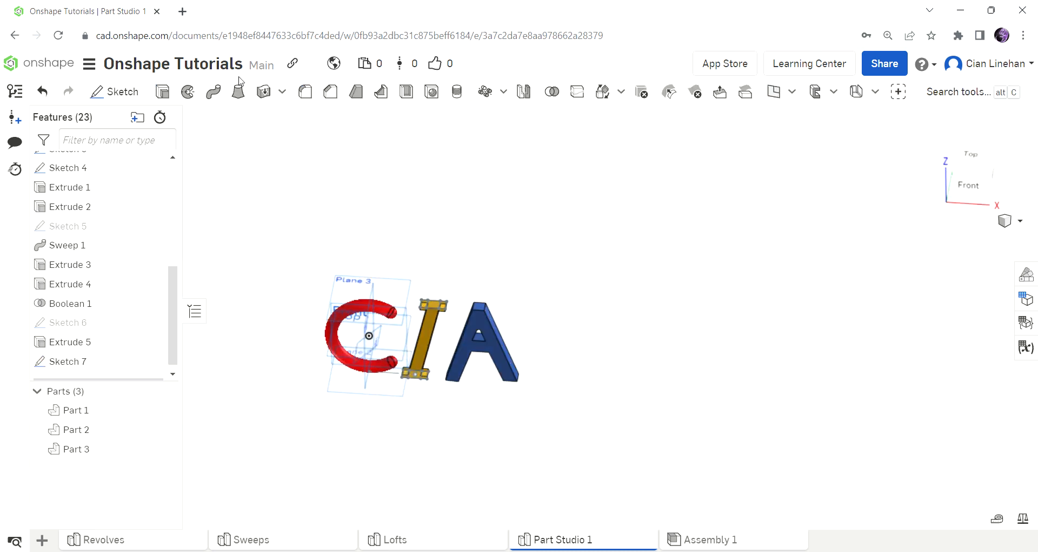
click(115, 92)
Step: On Plane 2, draw a 1×1 center-point square right of the A's base
click(353, 387)
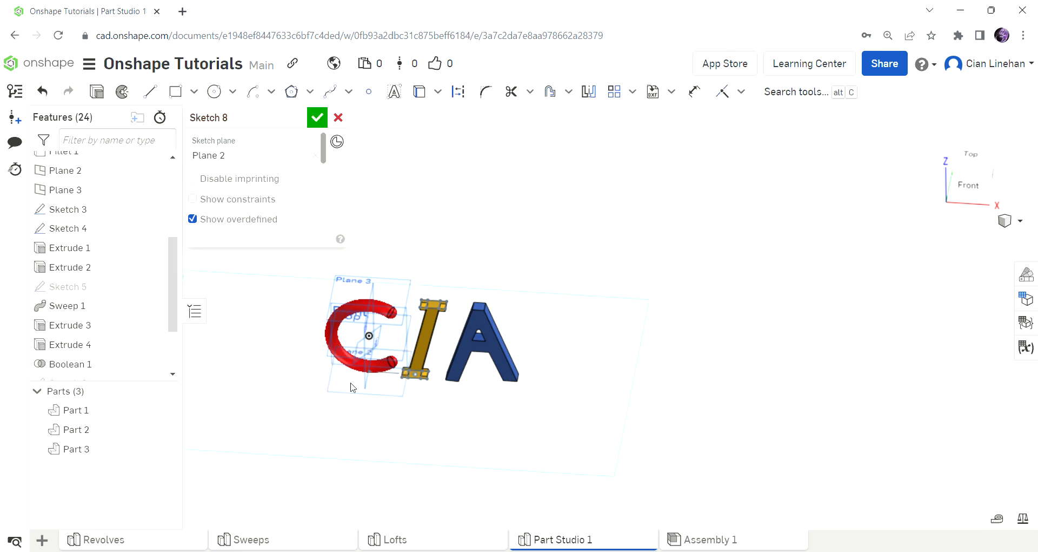
click(968, 159)
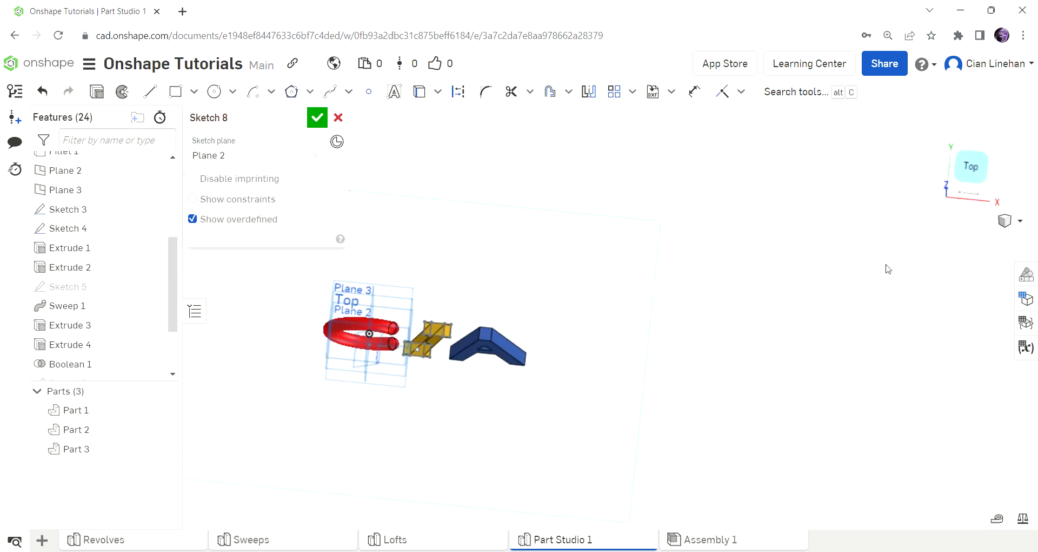
key(n)
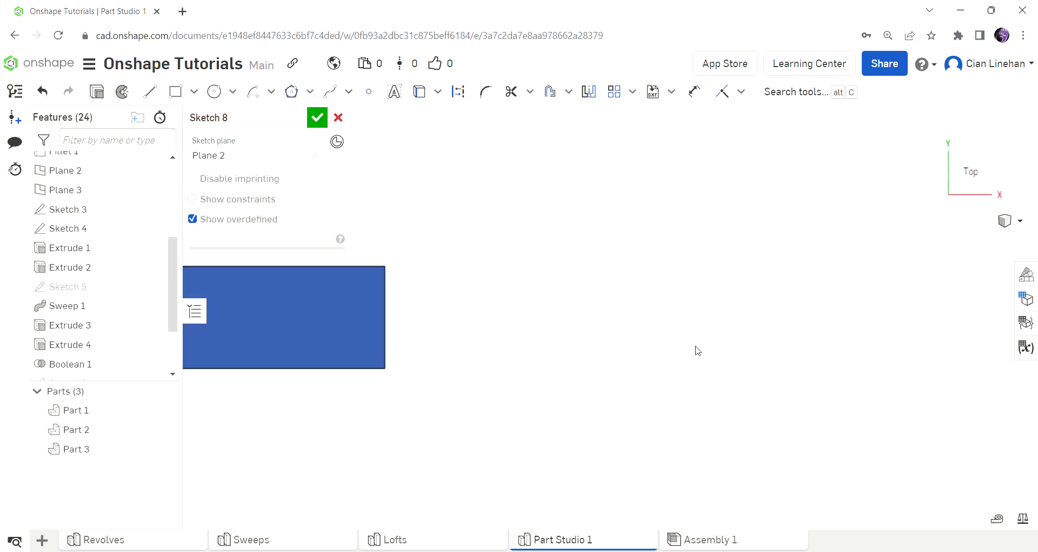
key(g)
click(201, 102)
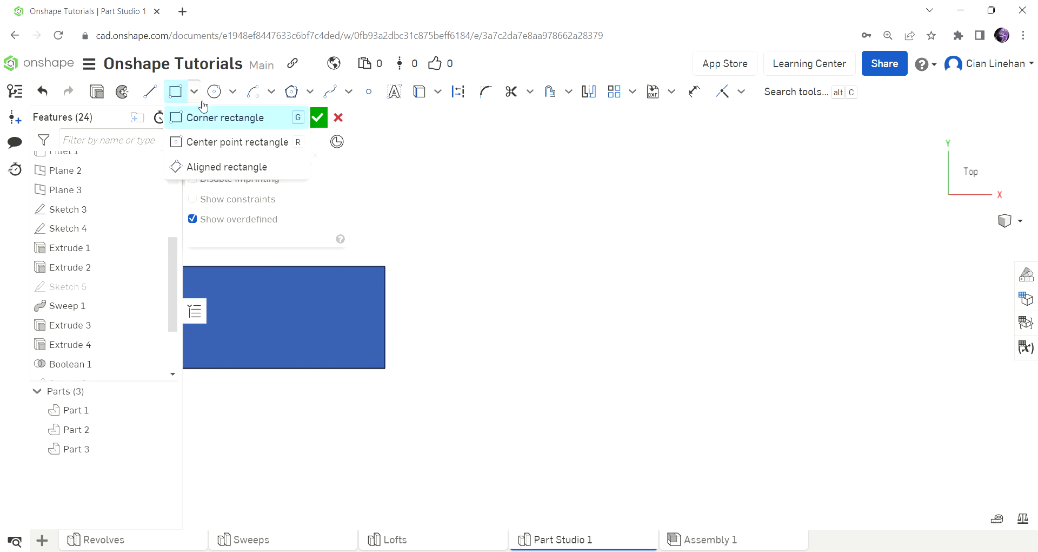
click(264, 145)
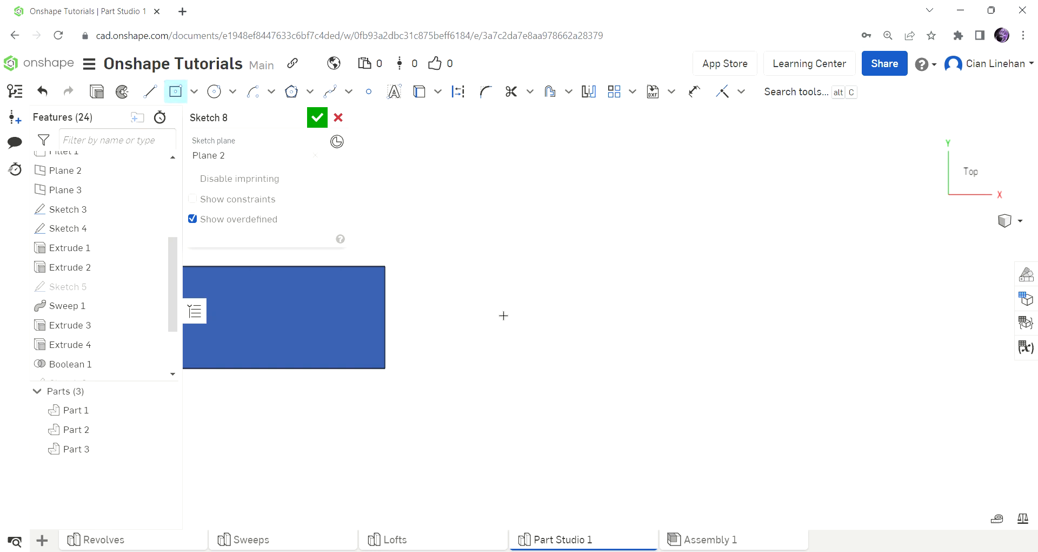
mouse_move(564, 317)
mouse_down()
mouse_move(618, 371)
mouse_move(610, 379)
mouse_up()
text(1)
key(Tab)
text(1)
key(Return)
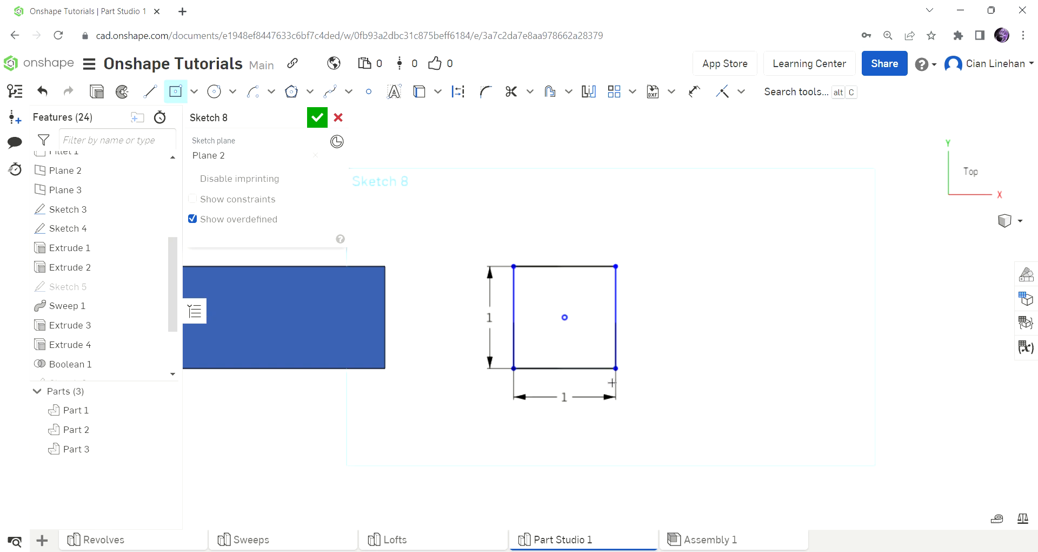
scroll(594, 373, down, 5)
mouse_move(594, 374)
right_down()
mouse_move(600, 389)
mouse_move(593, 322)
mouse_move(587, 342)
right_up()
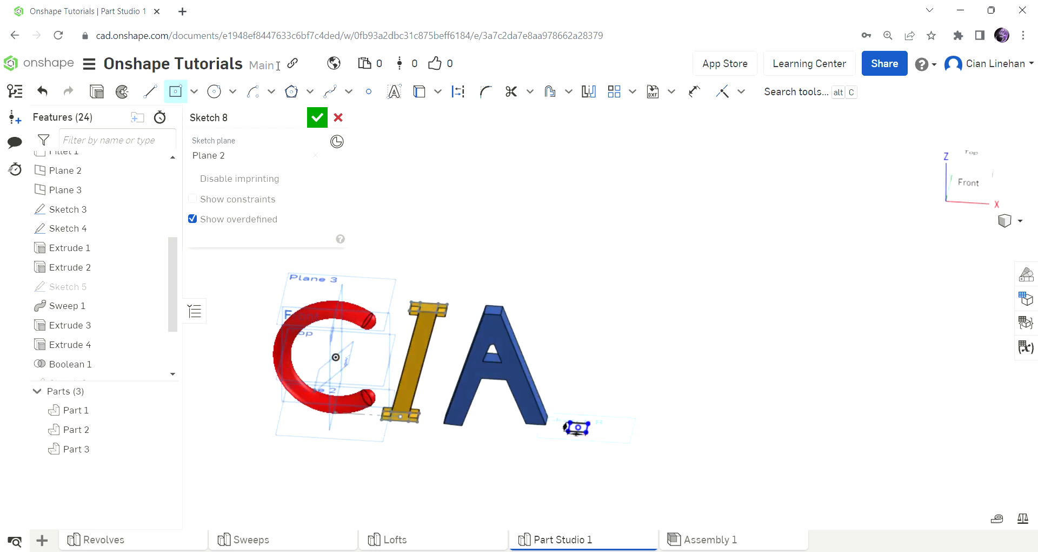
Step: Add a circle beside the square, set its diameter to 1, and finish Sketch 8
click(215, 91)
scroll(593, 287, down, 3)
right_drag(593, 287, 649, 350)
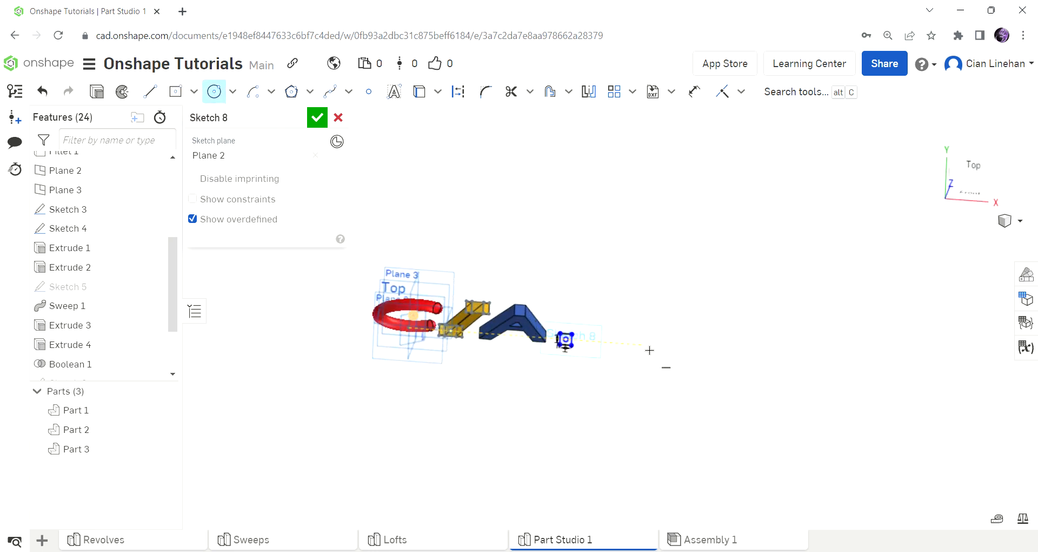
scroll(643, 351, up, 5)
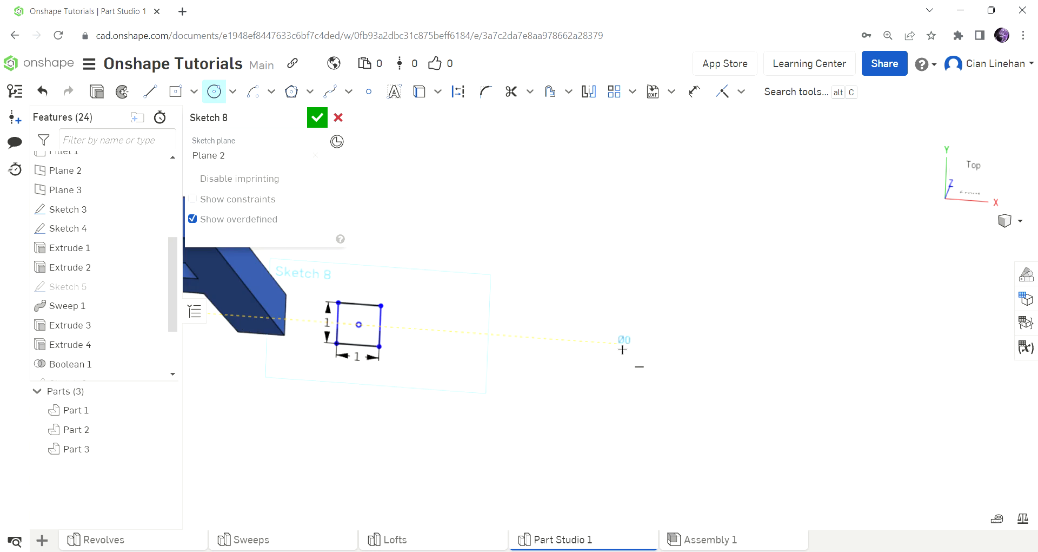
click(619, 383)
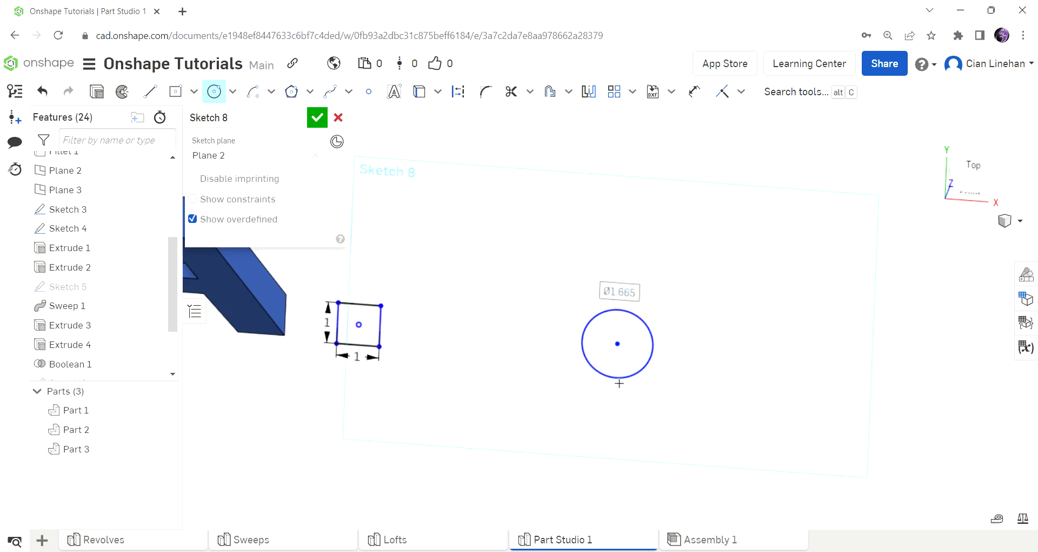
text(2)
key(Return)
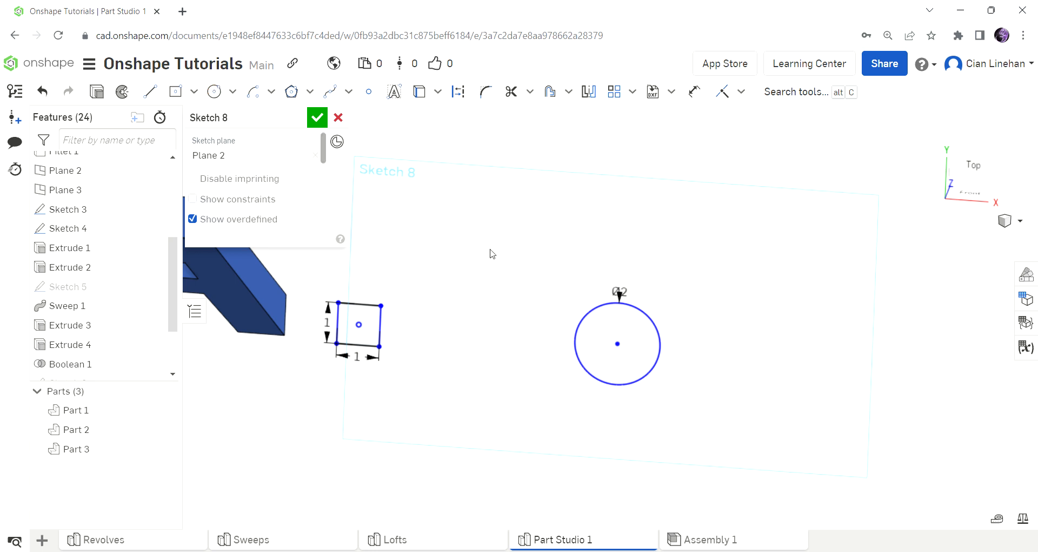
double_click(629, 300)
key(Return)
key(n)
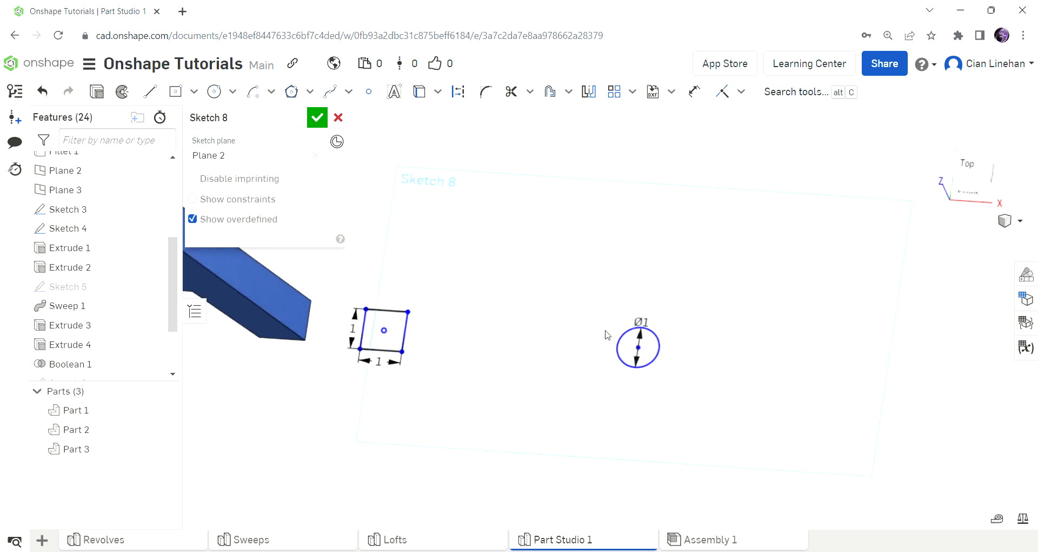
scroll(612, 320, down, 5)
mouse_move(611, 319)
right_down()
mouse_move(612, 262)
mouse_move(619, 279)
right_up()
key(n)
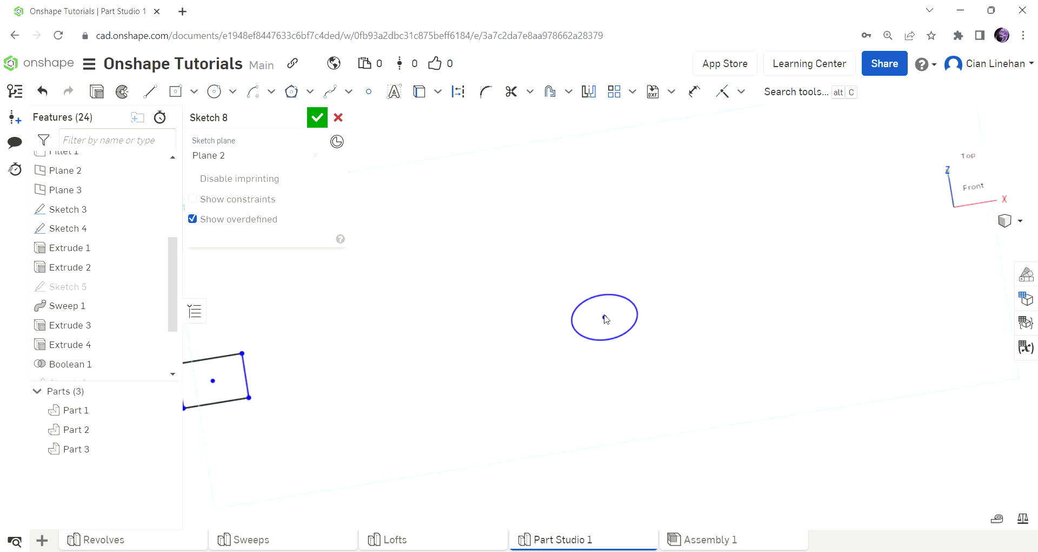
click(317, 118)
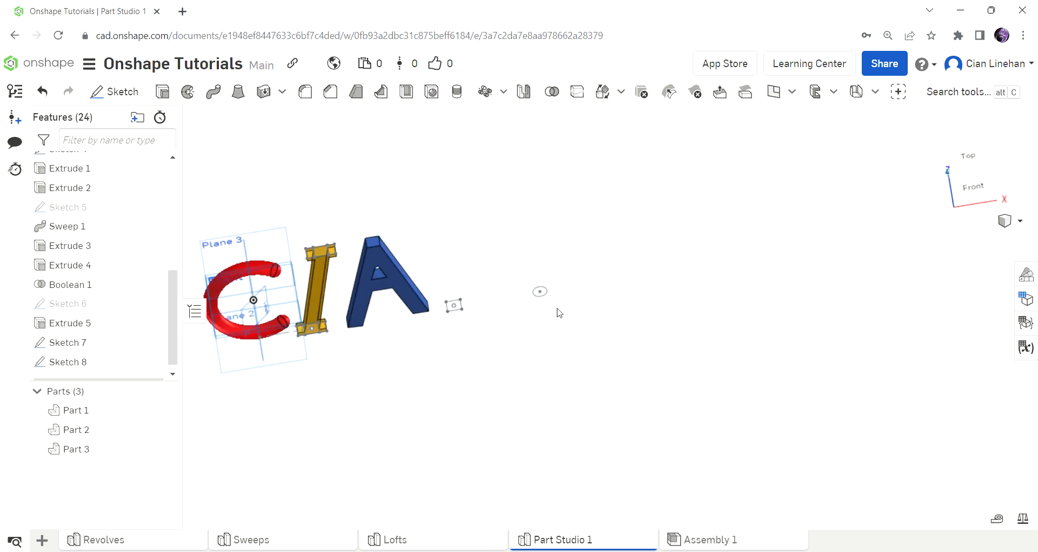
Step: Extrude the square and circle regions 7 in into a bar and cylinder, Parts 4–5
click(162, 92)
click(449, 296)
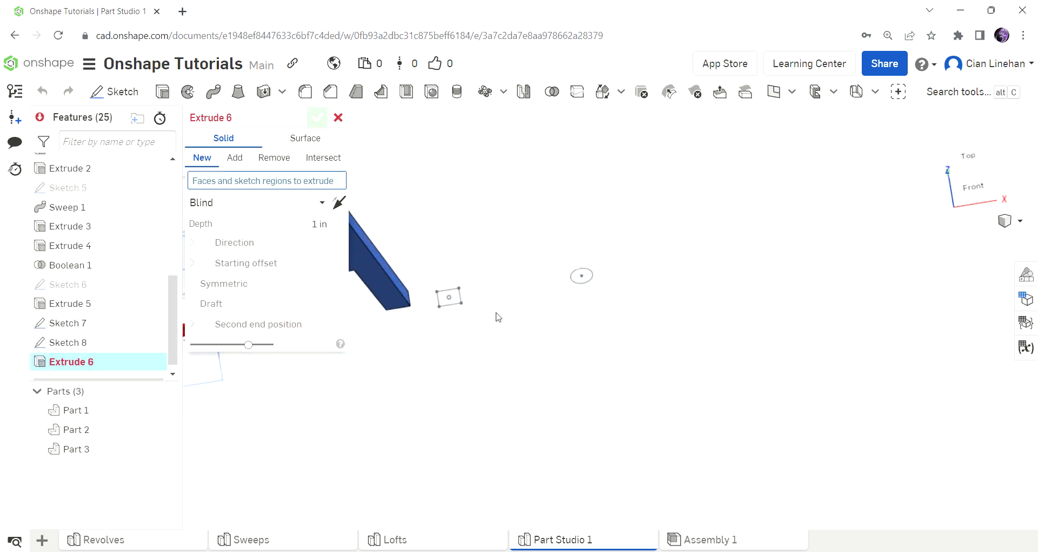
click(580, 275)
click(292, 262)
right_drag(676, 389, 713, 355)
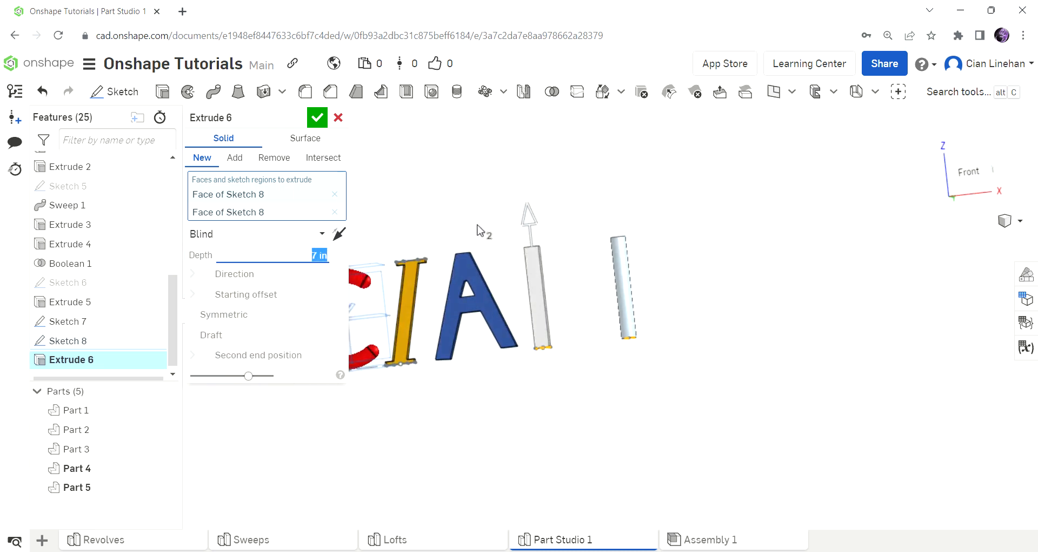
click(317, 117)
right_drag(607, 255, 610, 294)
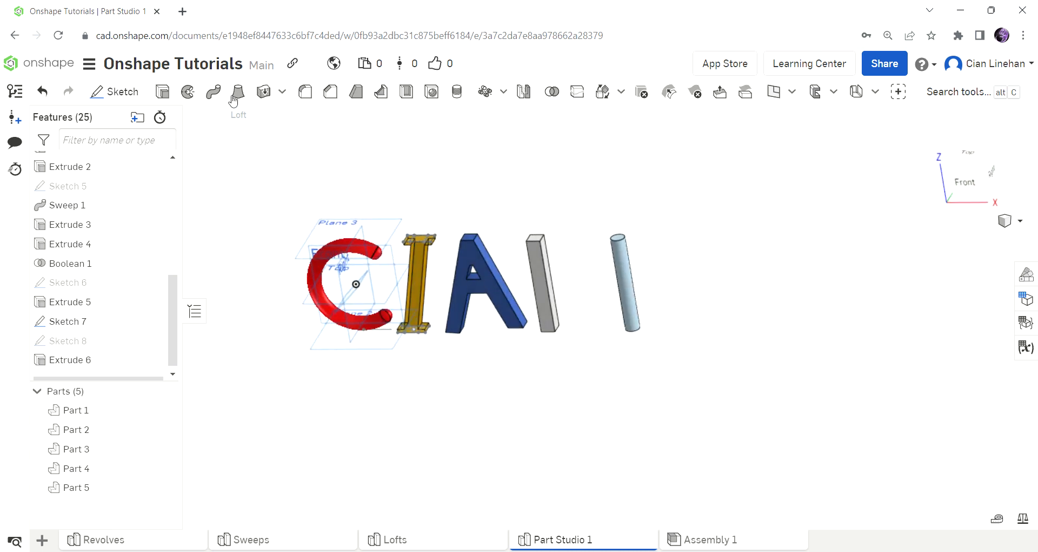
key(shift+l)
scroll(519, 242, up, 2)
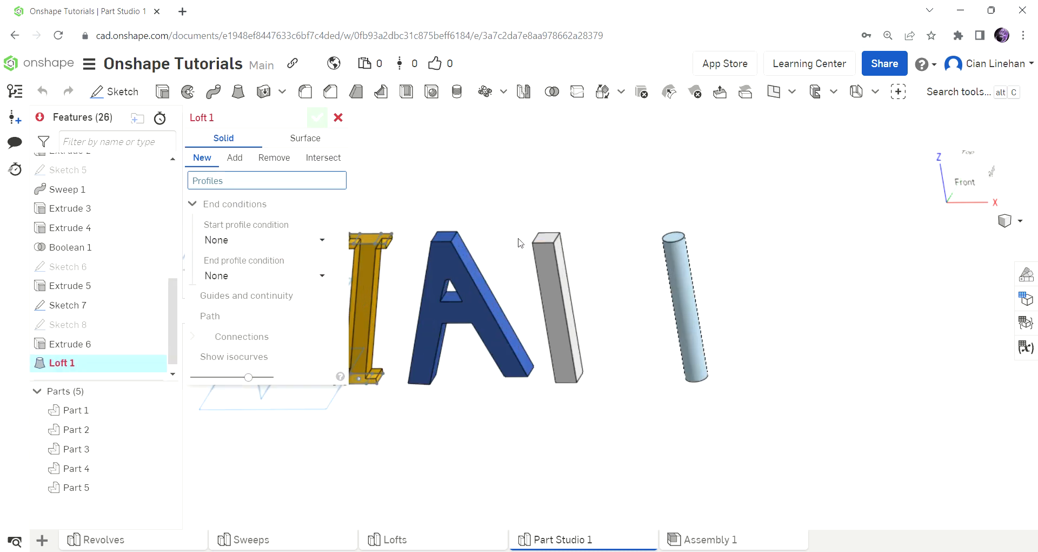
click(546, 238)
right_drag(547, 238, 703, 302)
click(697, 292)
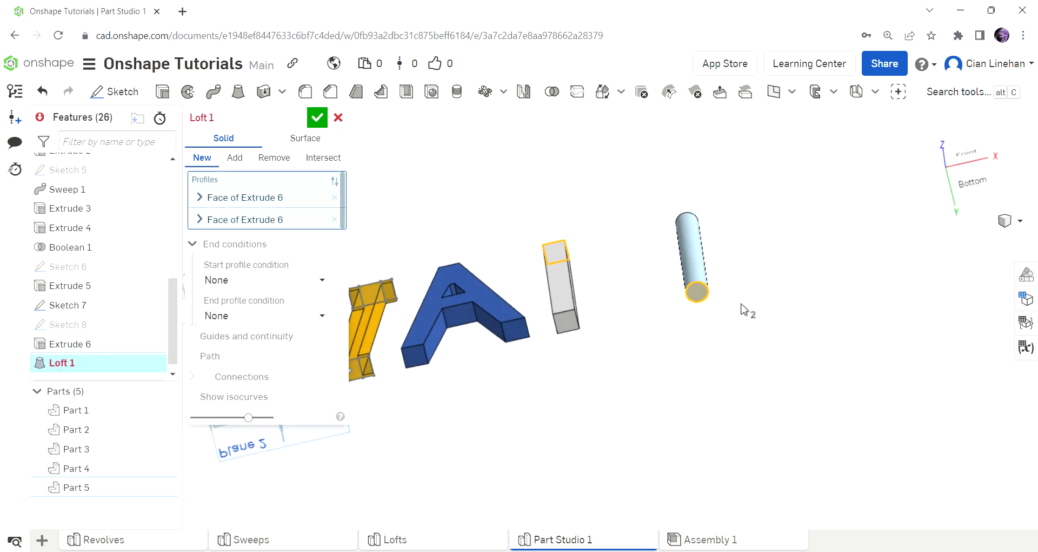
key(shift+1)
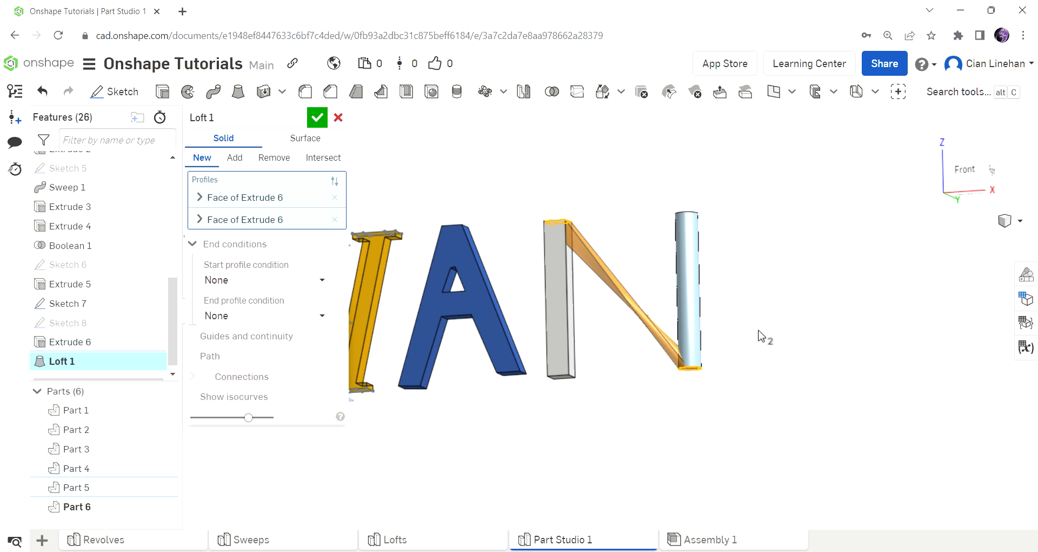
right_drag(712, 376, 670, 346)
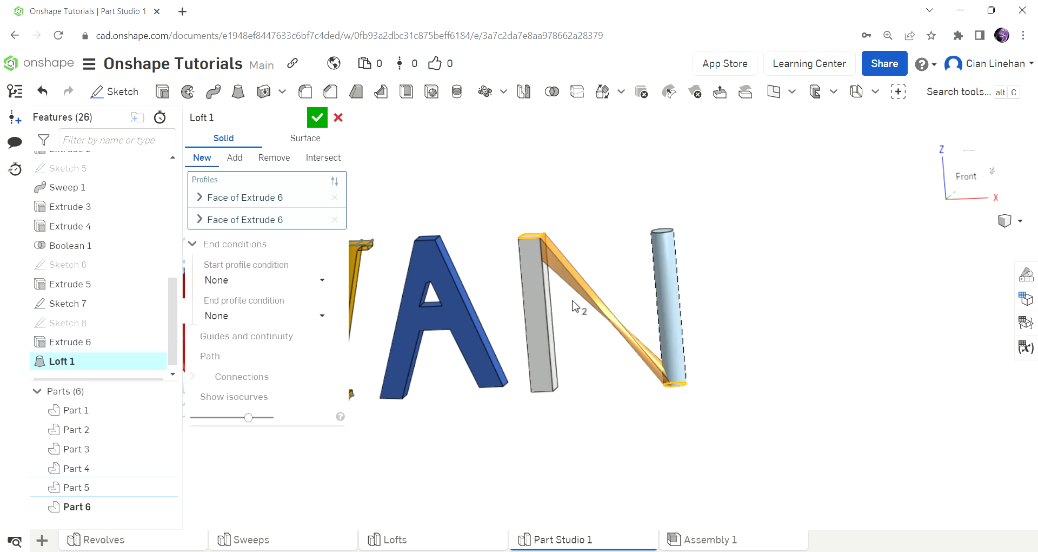
click(334, 198)
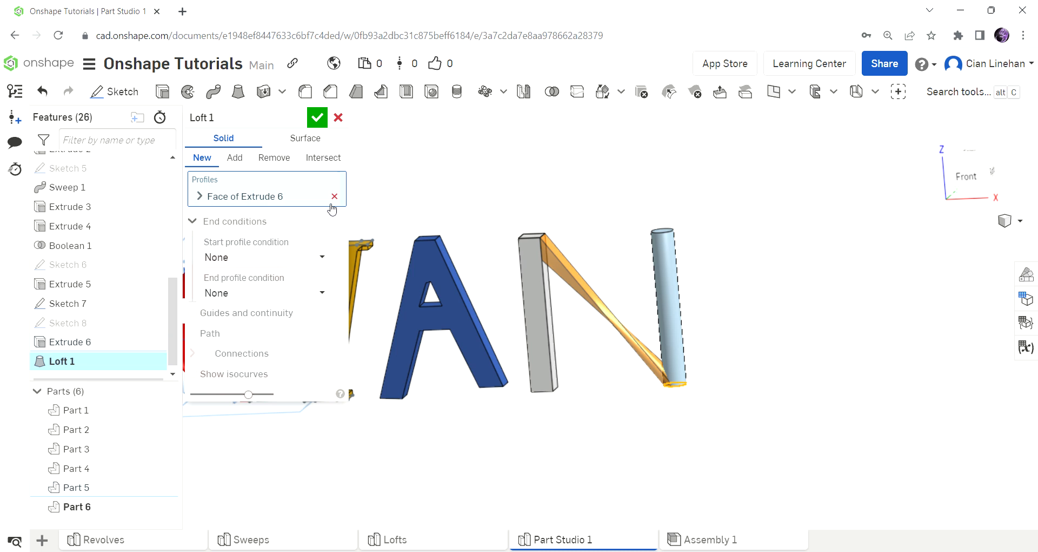
click(334, 198)
right_drag(690, 318, 709, 392)
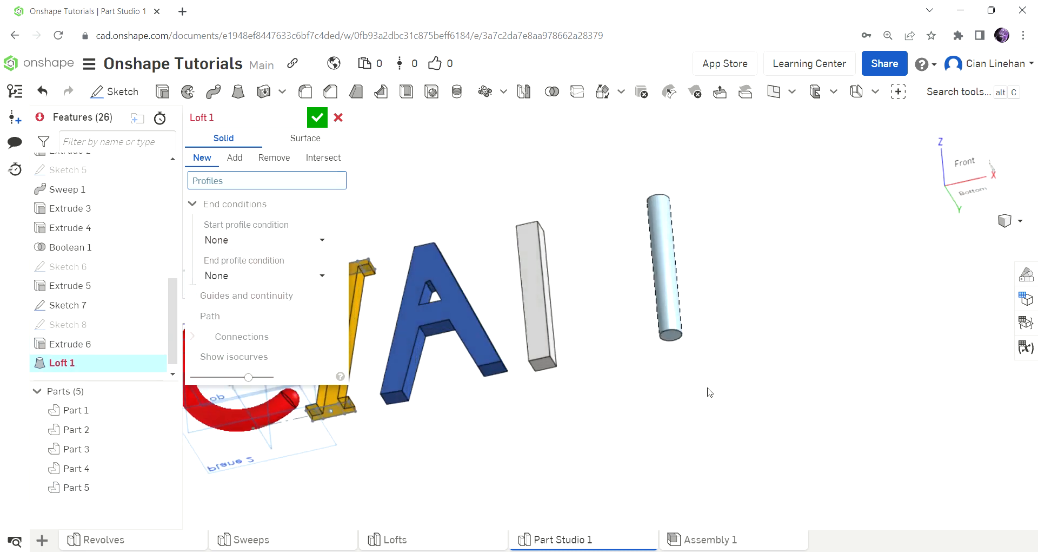
click(684, 339)
right_drag(642, 273, 641, 307)
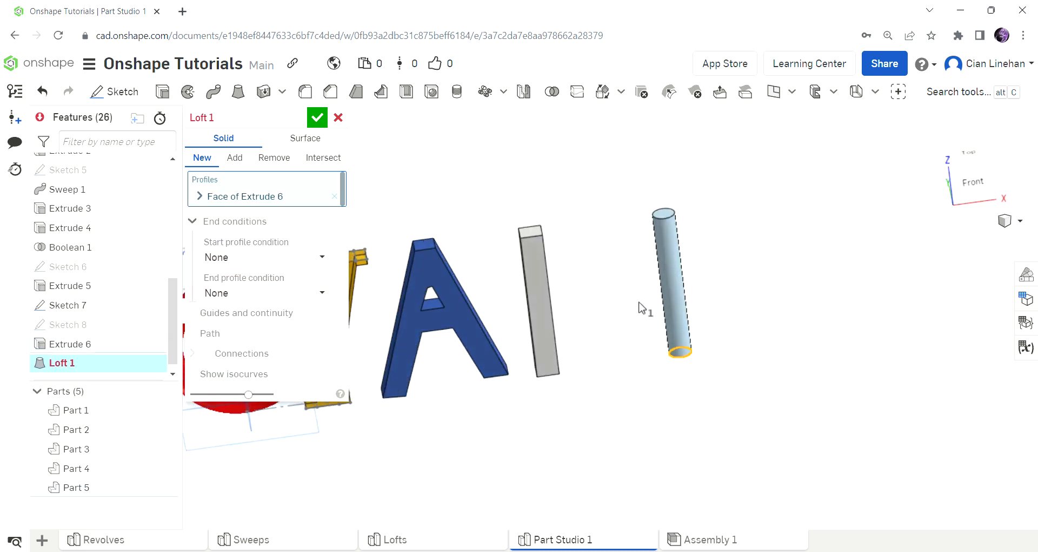
click(527, 234)
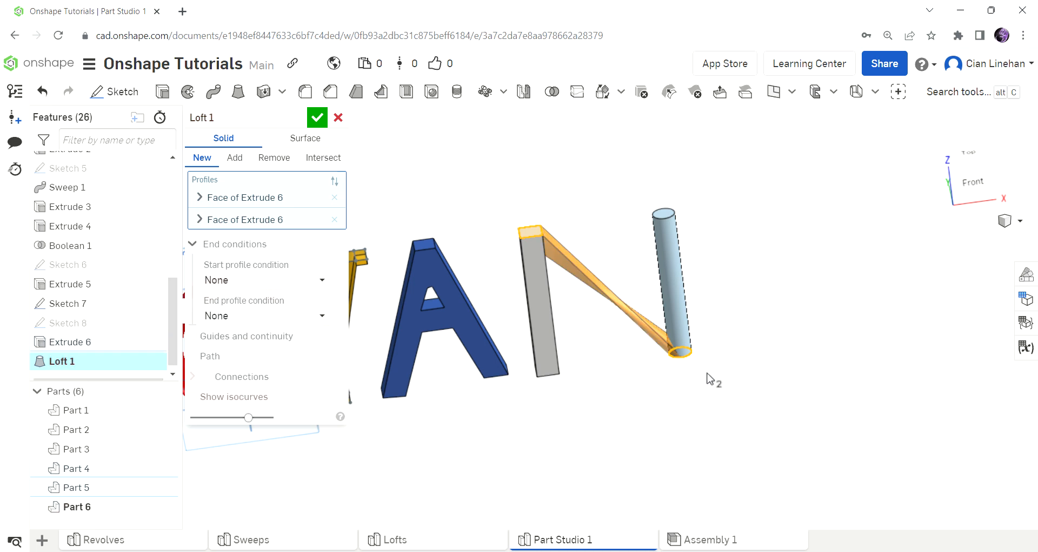
right_drag(709, 376, 681, 387)
scroll(583, 315, up, 5)
mouse_move(621, 277)
right_down()
mouse_move(598, 366)
mouse_move(562, 429)
mouse_move(666, 270)
mouse_move(621, 291)
right_up()
scroll(621, 291, down, 3)
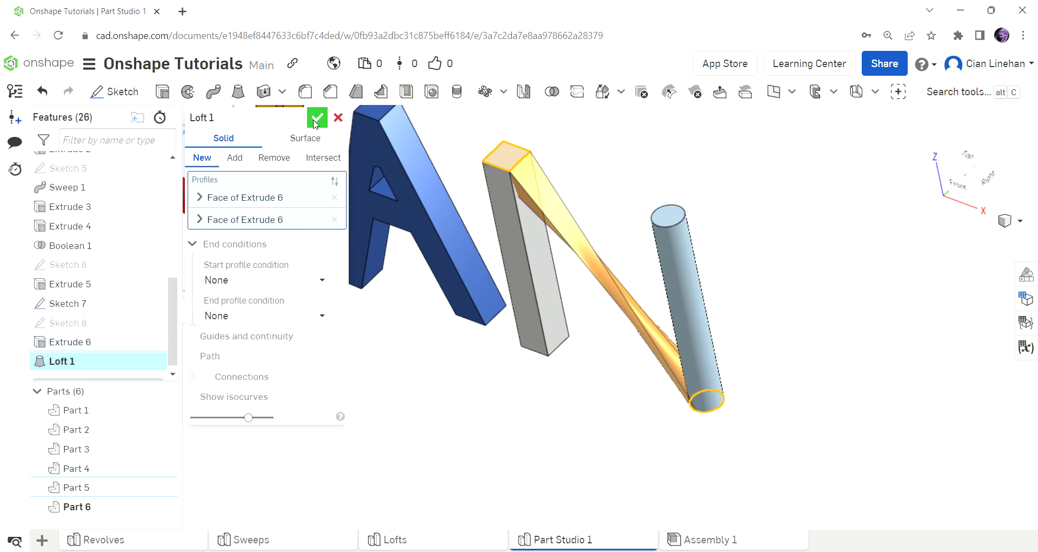
click(338, 118)
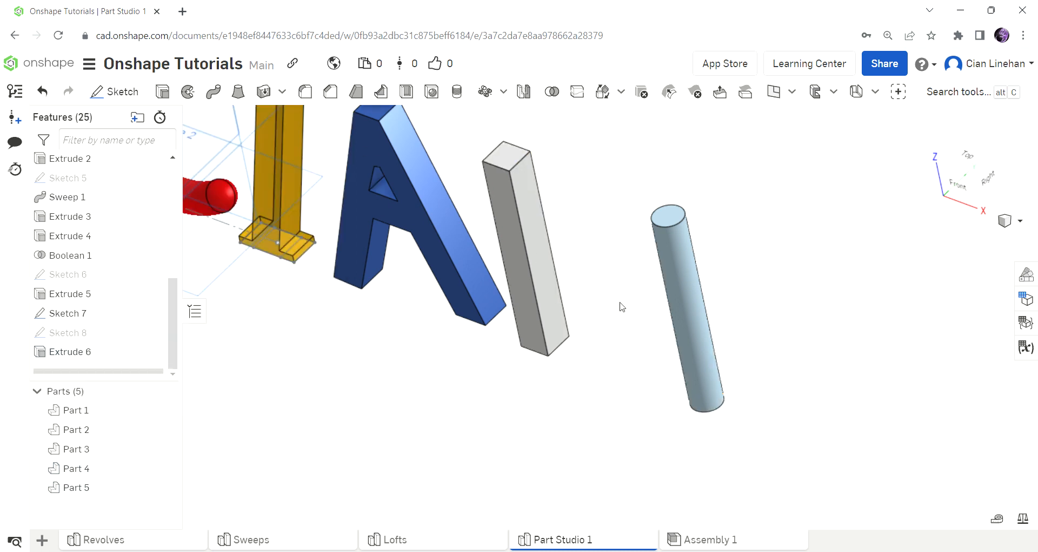
scroll(740, 347, down, 3)
right_drag(741, 346, 764, 325)
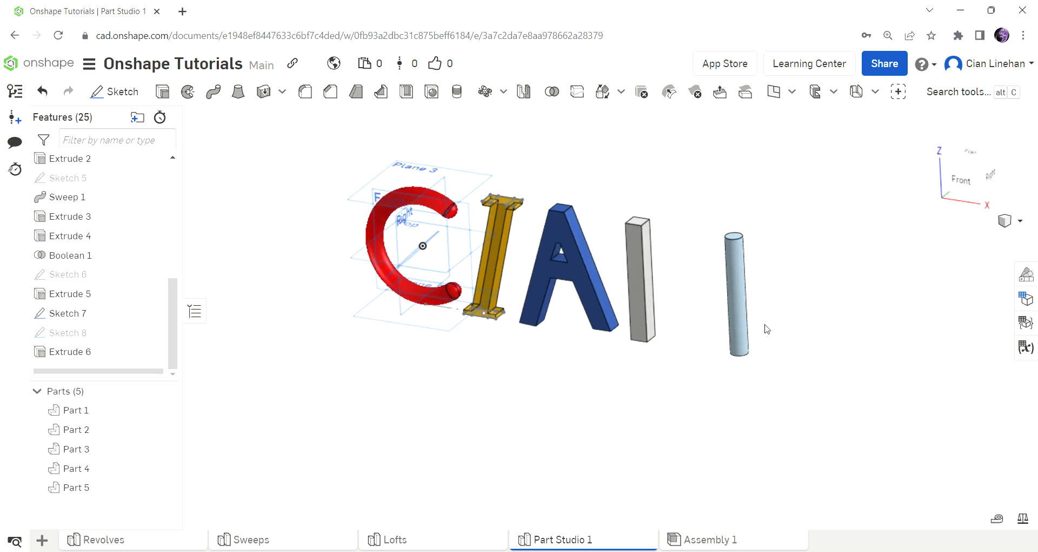
Step: On the Front plane, project the bar's top point and cylinder's bottom edge into a sketch
click(115, 91)
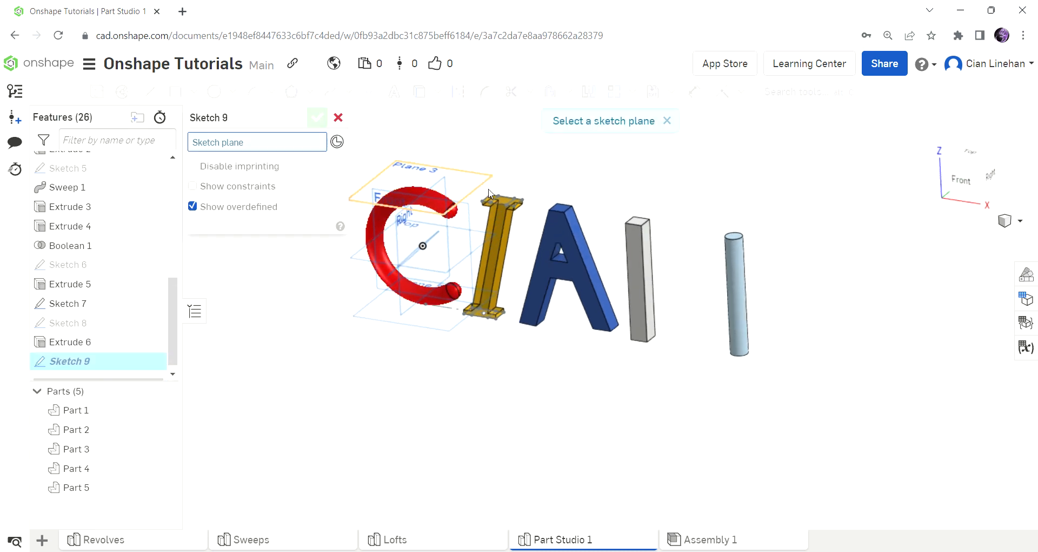
click(472, 216)
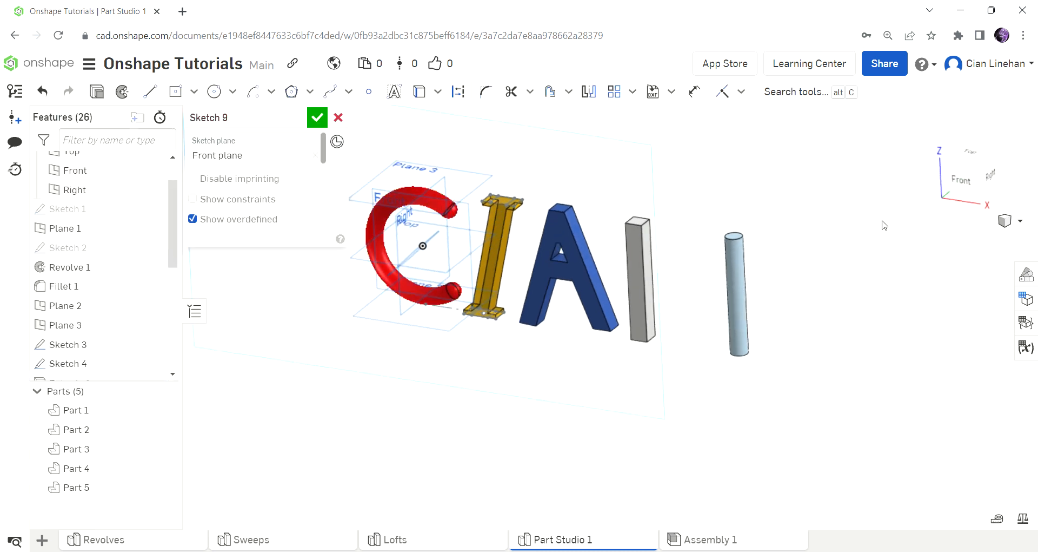
click(960, 179)
scroll(428, 267, down, 3)
scroll(548, 268, up, 3)
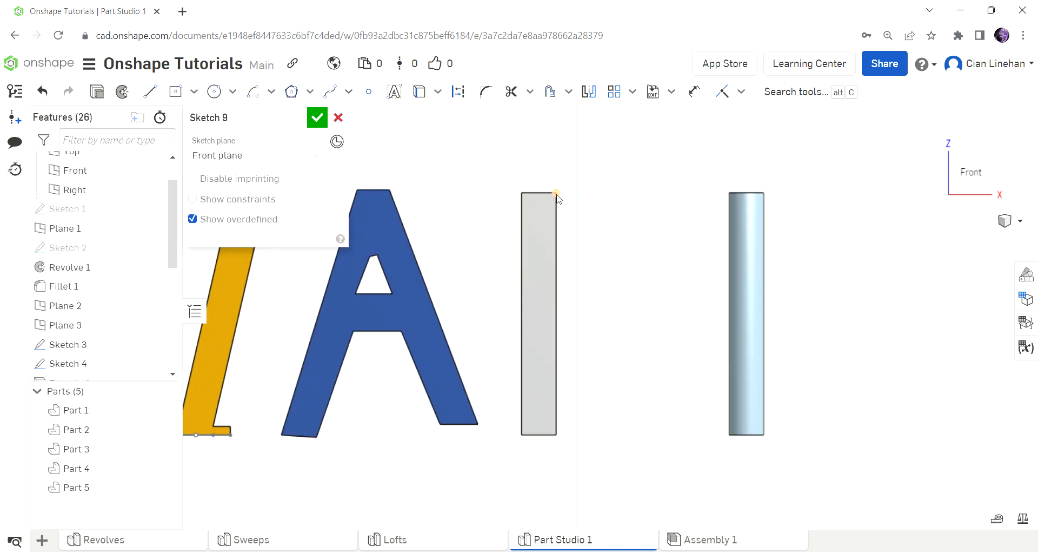
click(150, 91)
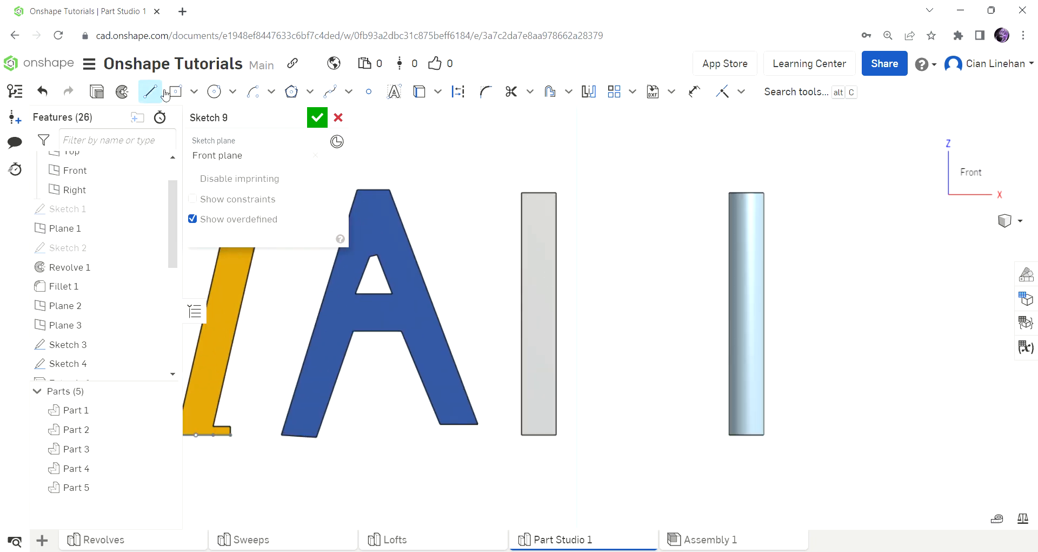
click(422, 94)
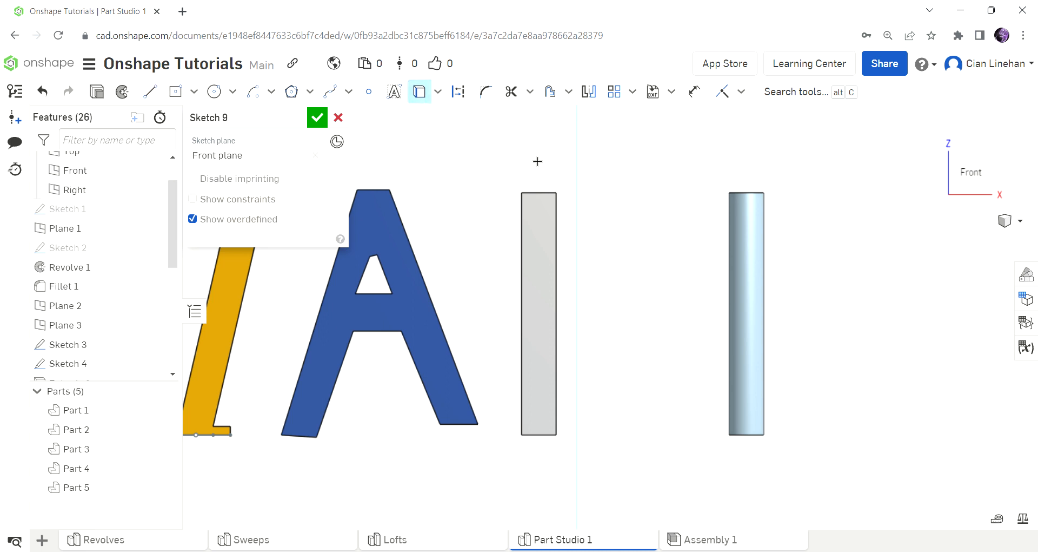
click(540, 195)
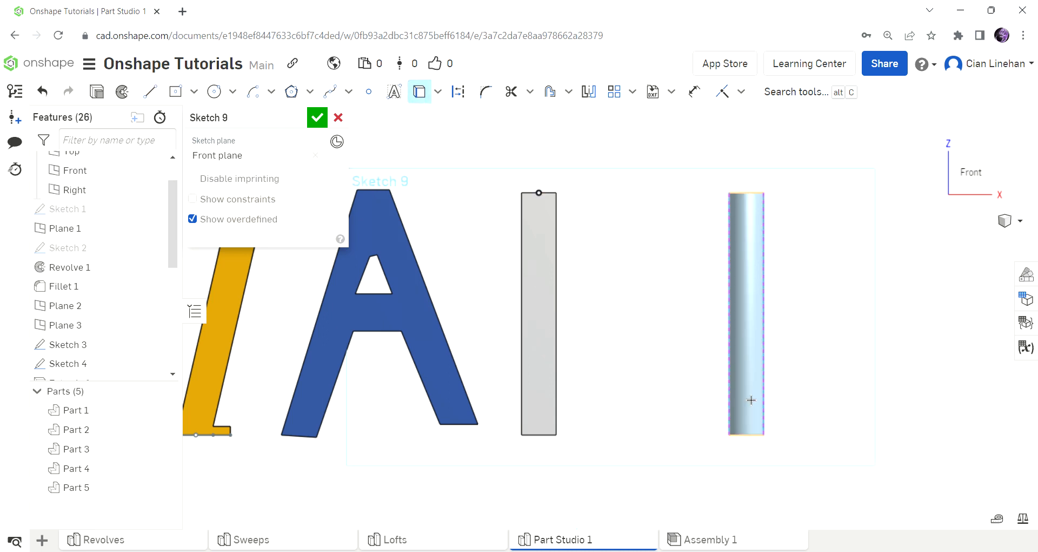
click(759, 434)
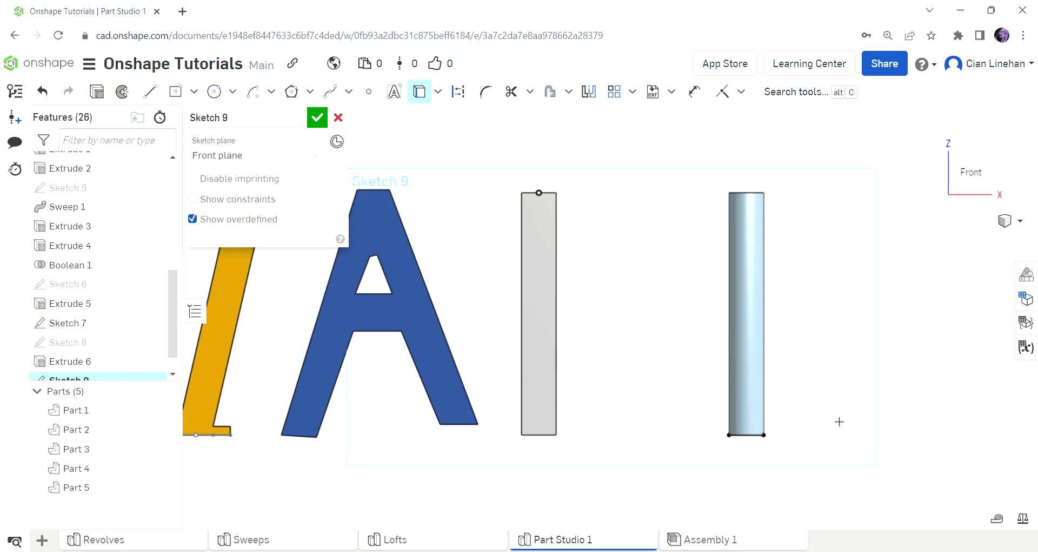
Step: Draw a diagonal line from the bar's top point to the cylinder's bottom edge and accept Sketch 9
click(148, 90)
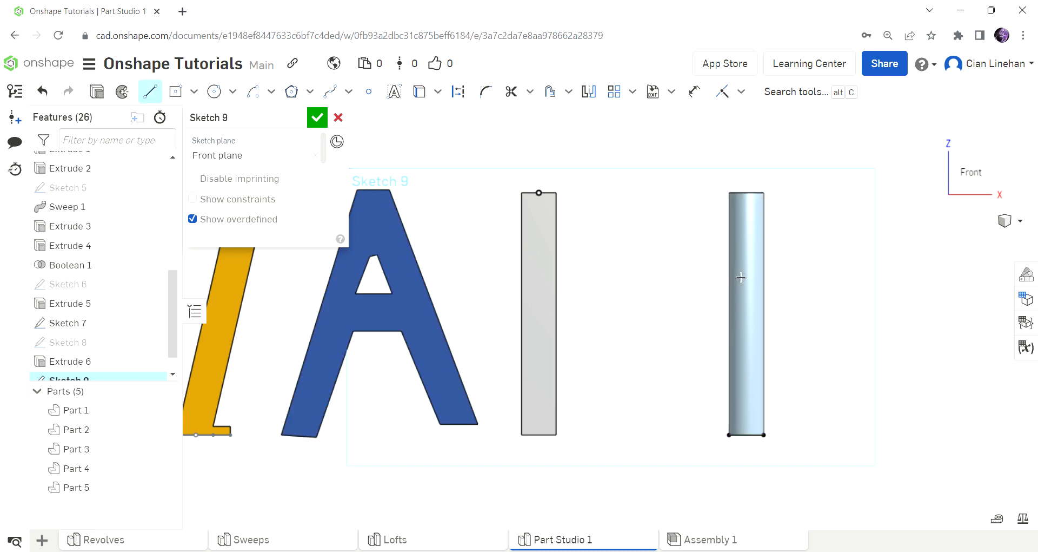
click(543, 198)
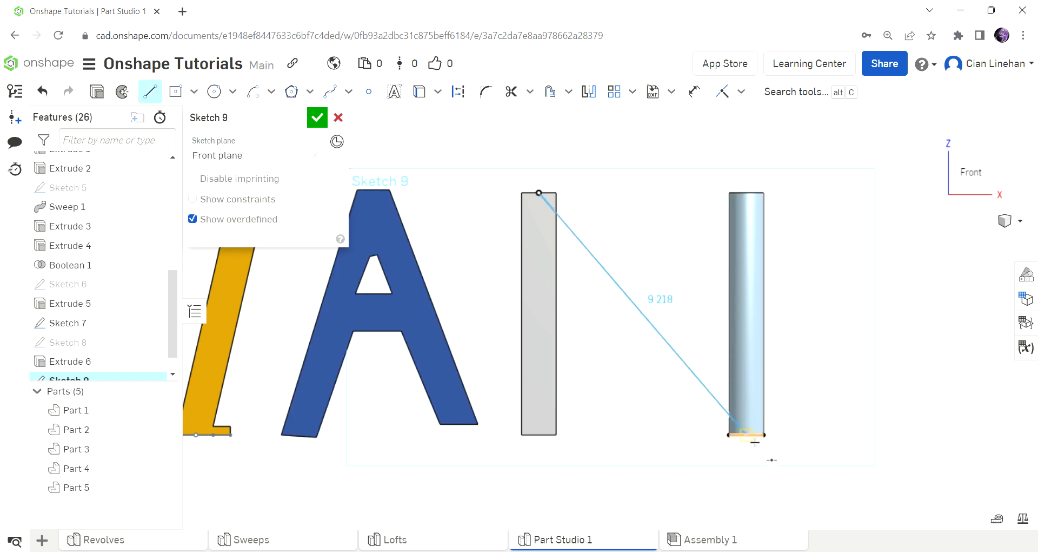
click(753, 441)
key(Escape)
click(317, 117)
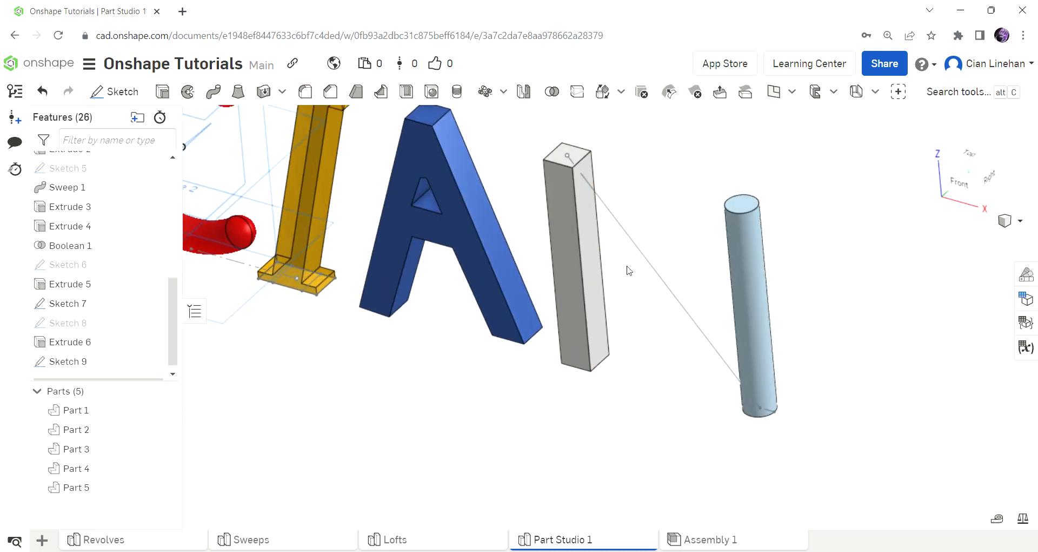
Step: Start a loft from the bar's top face to the cylinder's bottom face
right_drag(621, 209, 681, 234)
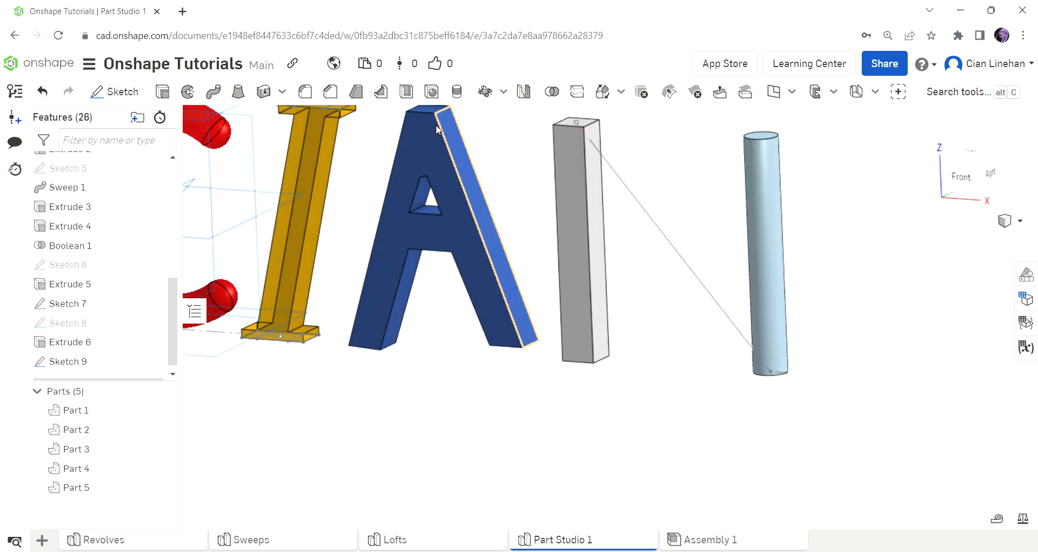
click(239, 91)
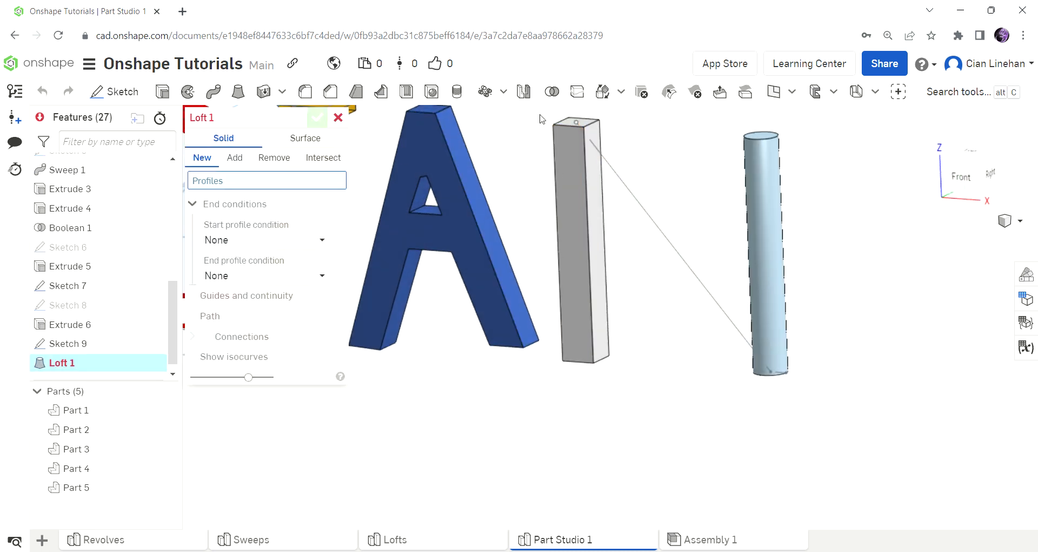
scroll(566, 125, up, 4)
click(567, 125)
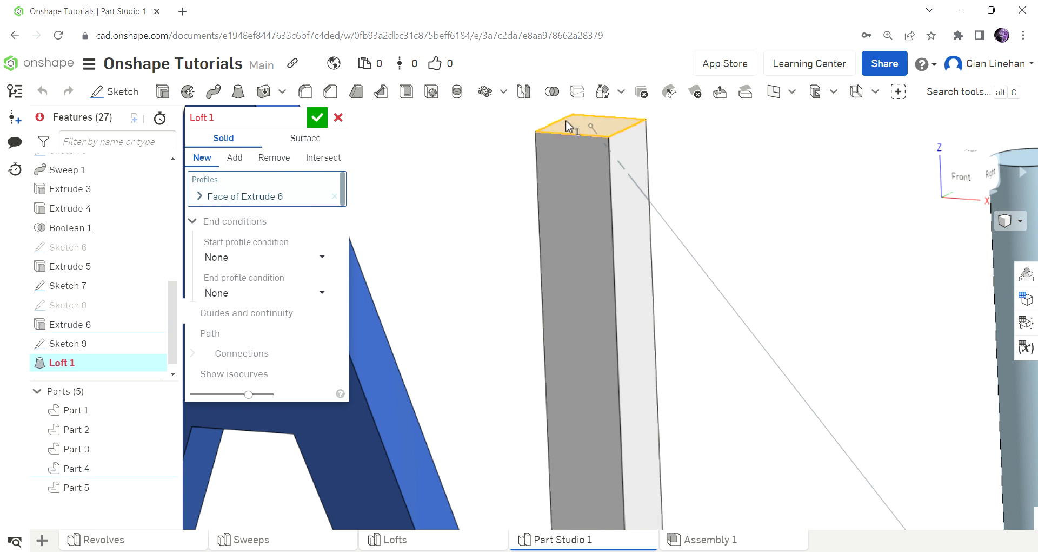
scroll(568, 124, down, 5)
scroll(806, 350, up, 3)
right_drag(807, 350, 771, 280)
click(619, 242)
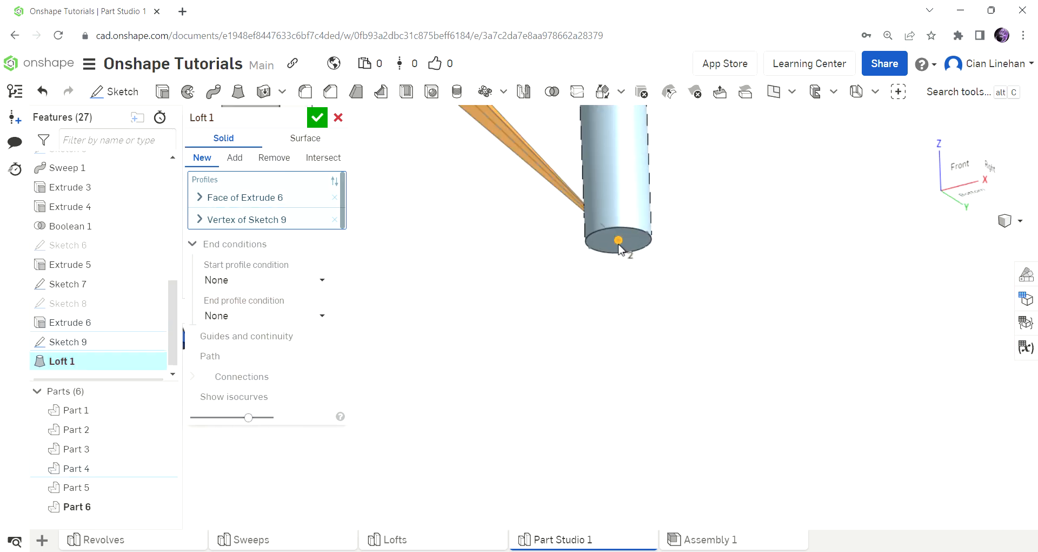
click(619, 246)
click(638, 246)
right_drag(660, 260, 705, 373)
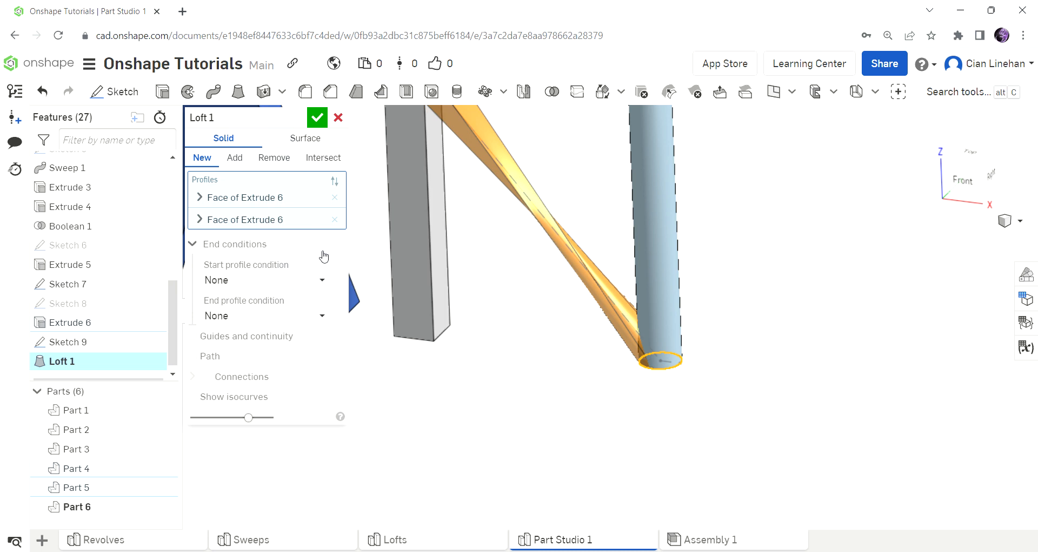
Step: Try Sketch 9's diagonal line as loft path, then cancel the loft and delete Sketch 9
click(202, 358)
click(670, 310)
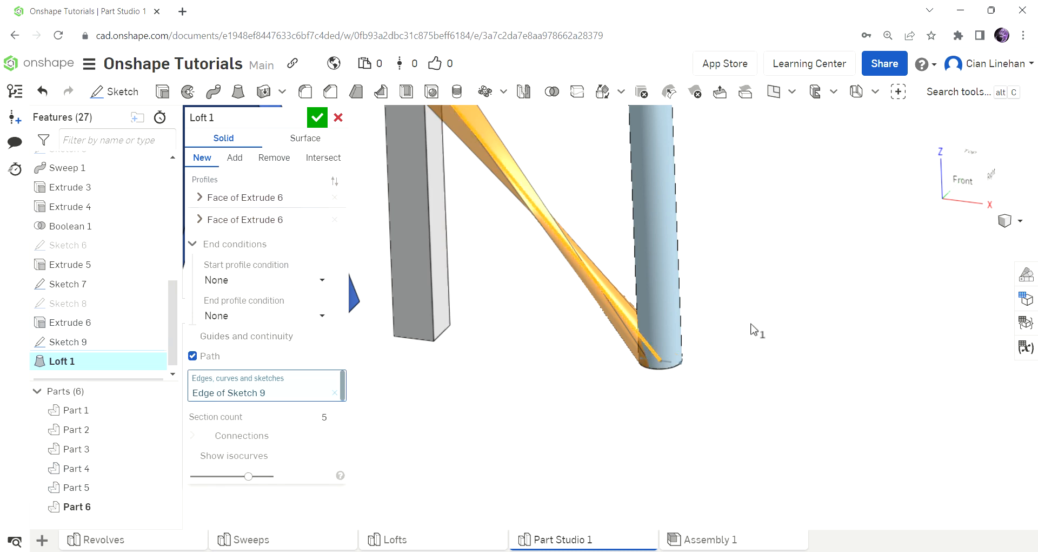
scroll(756, 330, down, 3)
right_drag(751, 329, 621, 373)
scroll(568, 296, up, 2)
scroll(568, 296, up, 3)
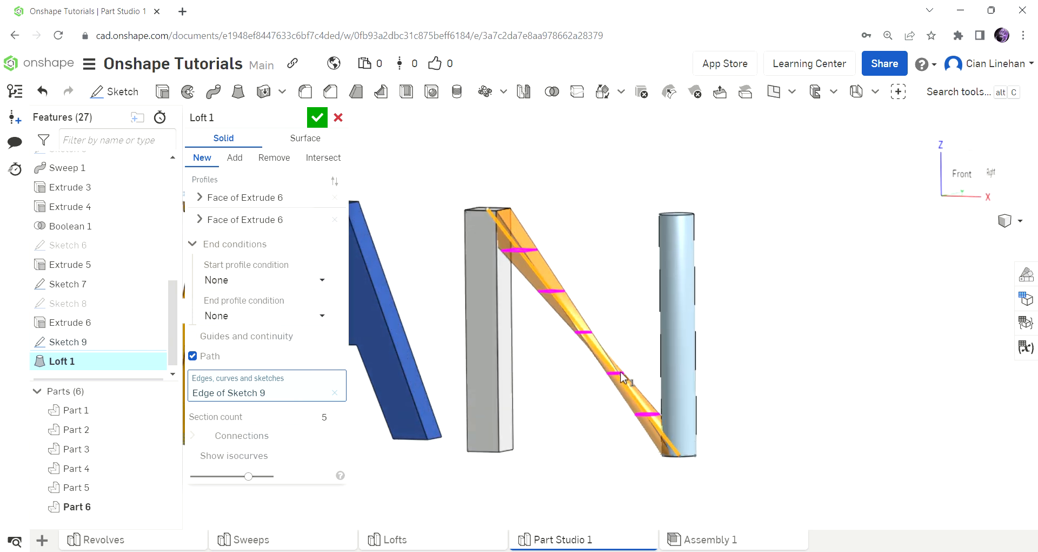
click(338, 117)
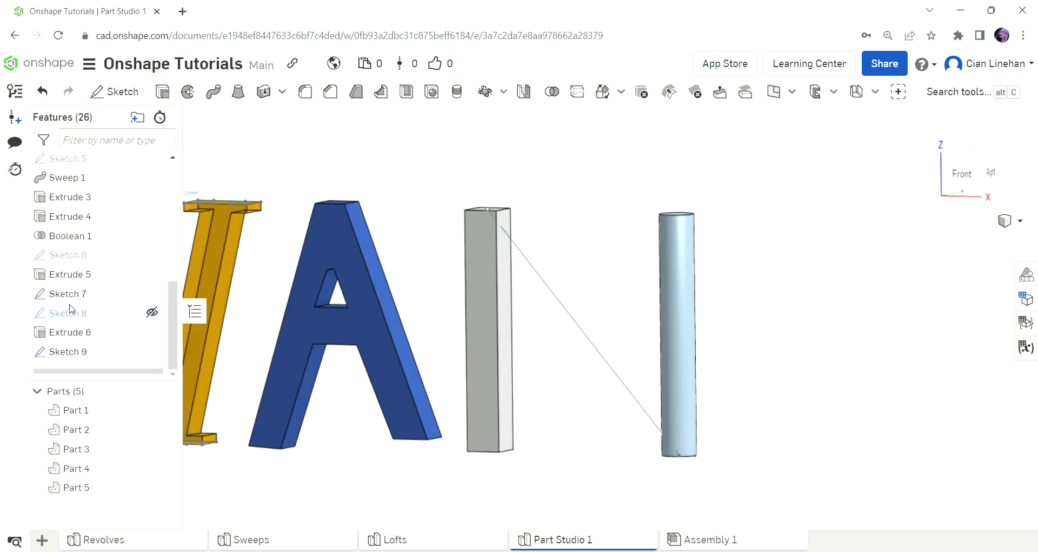
click(85, 352)
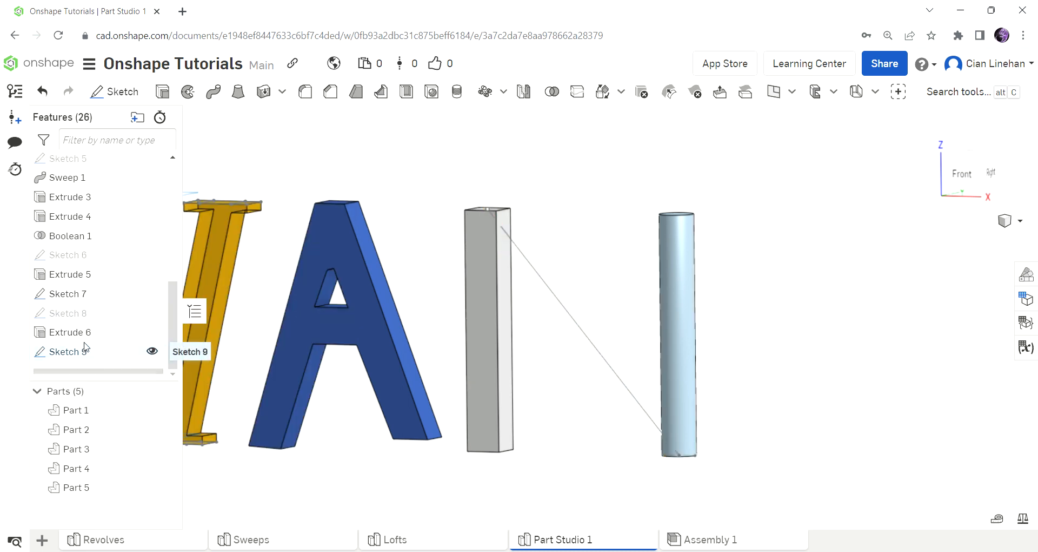
key(Delete)
Step: Start a sketch on the grey bar's face and project the bar's top point and the cylinder's bottom edge into it
click(114, 92)
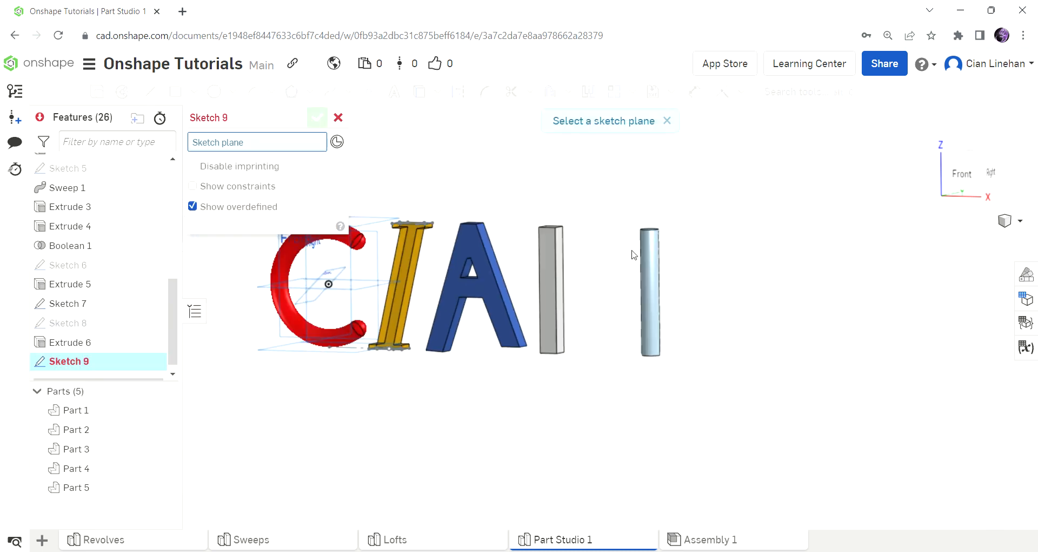
right_drag(413, 247, 568, 269)
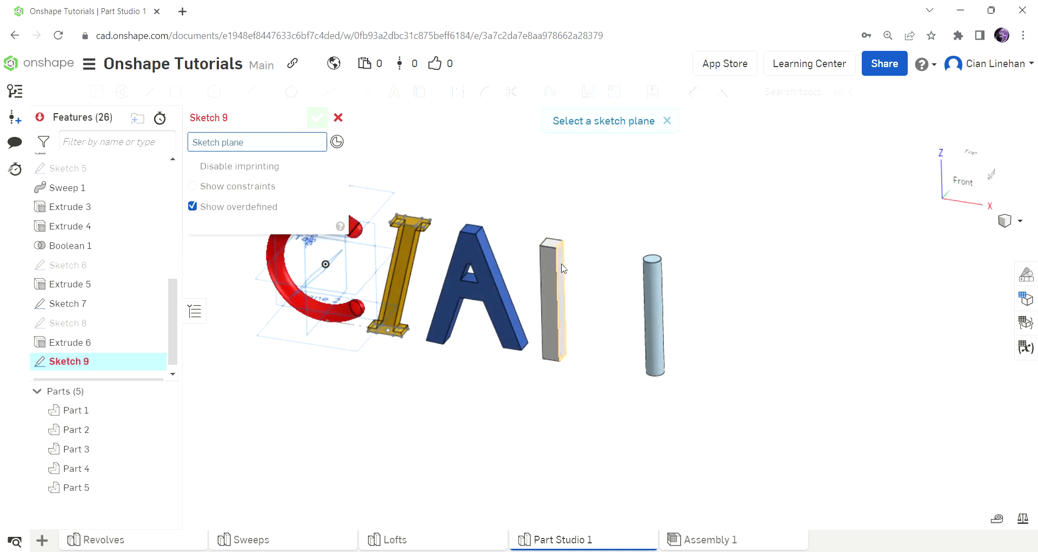
click(549, 263)
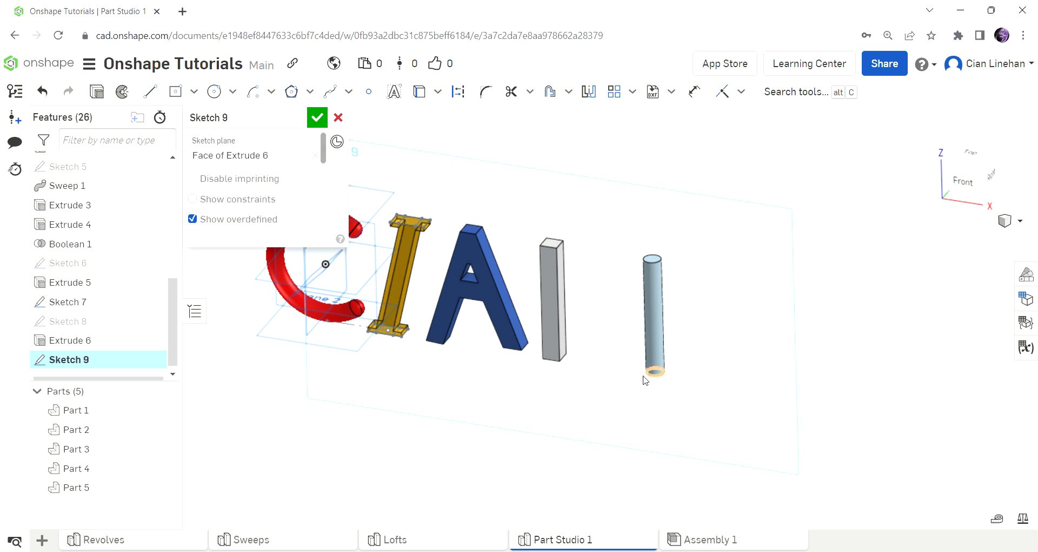
scroll(676, 395, up, 4)
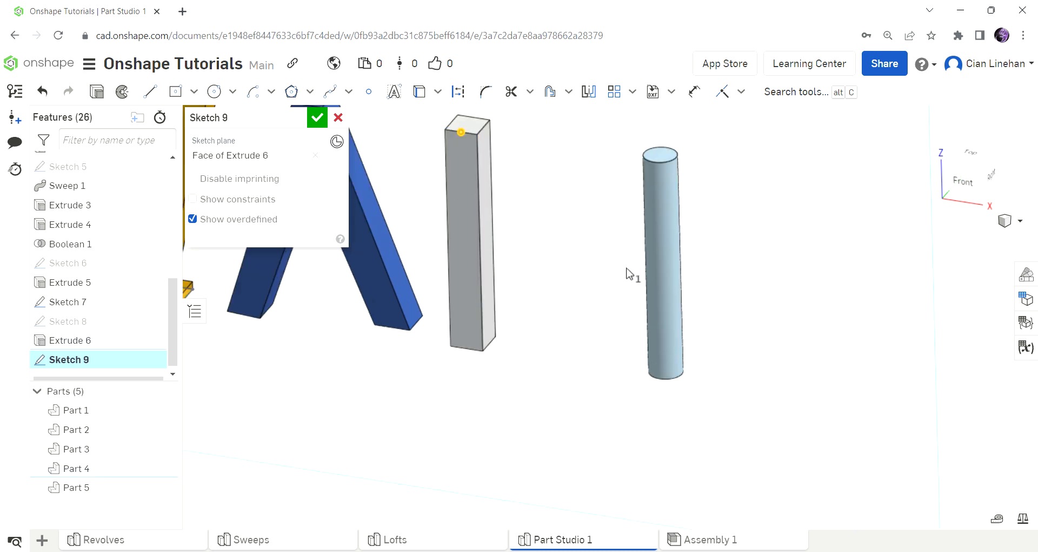
click(663, 383)
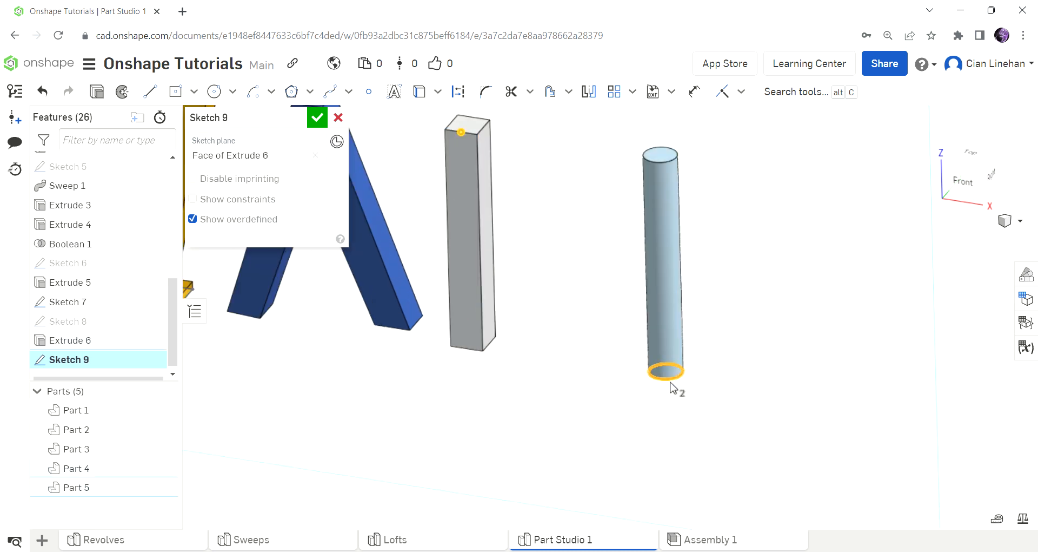
key(u)
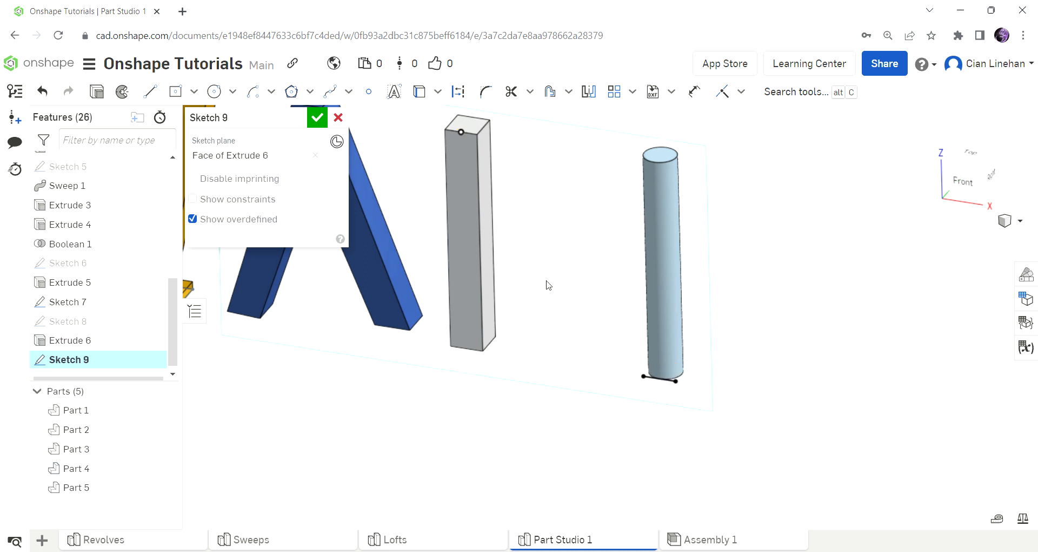
key(n)
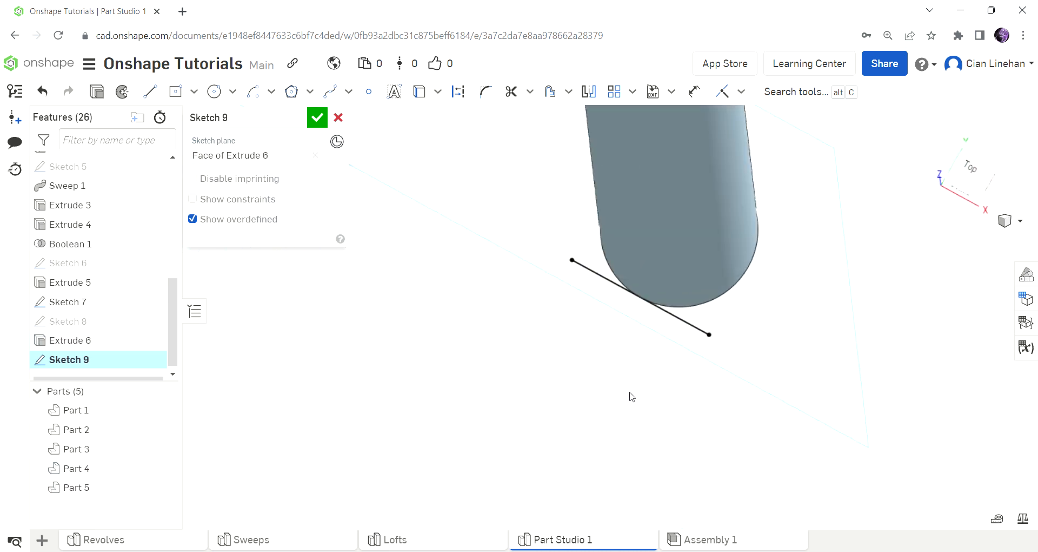
scroll(631, 397, down, 8)
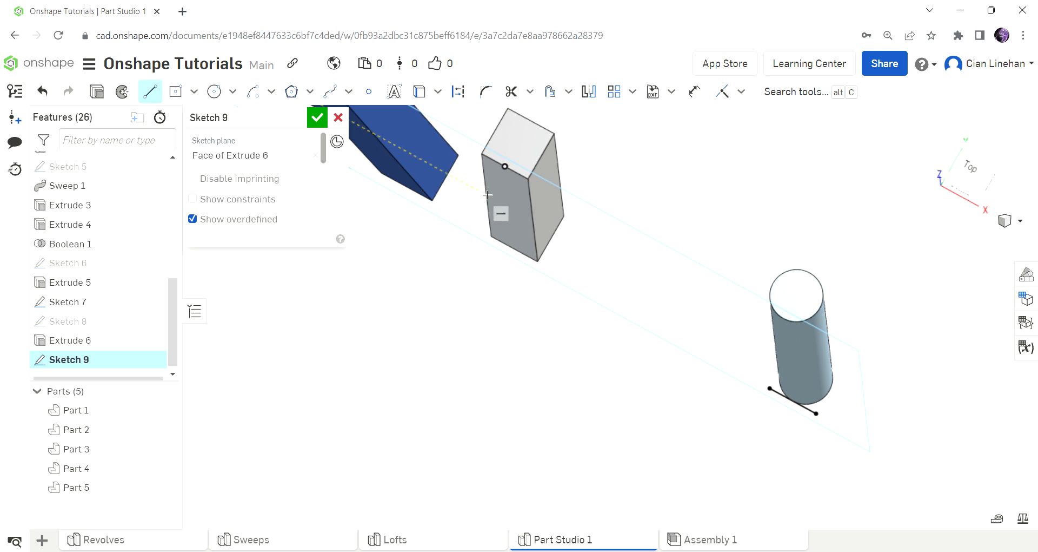
Step: Draw a line from the bar's top corner to the cylinder base, finish Sketch 9, and begin Sketch 10
click(509, 170)
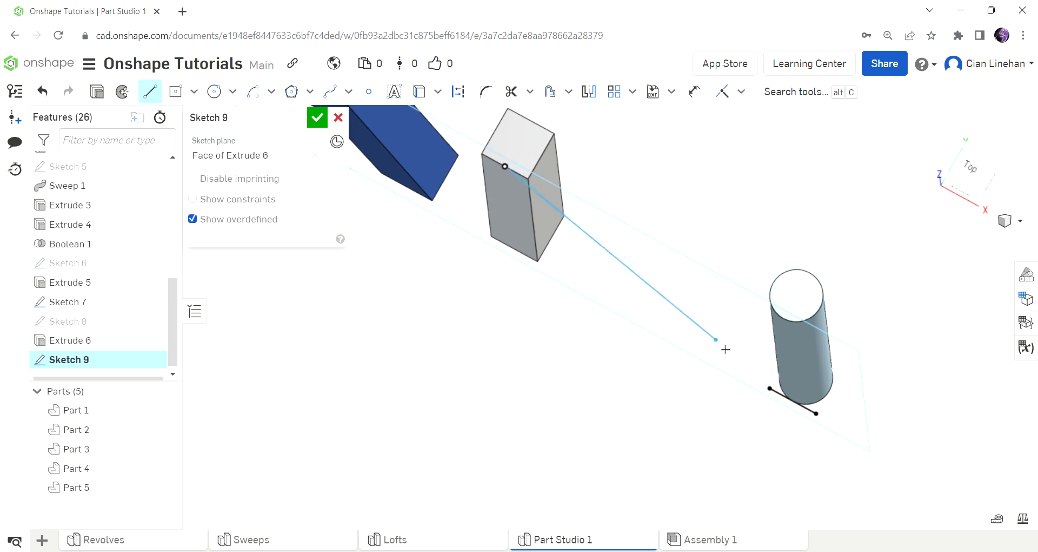
click(802, 409)
right_drag(803, 410, 965, 385)
key(Escape)
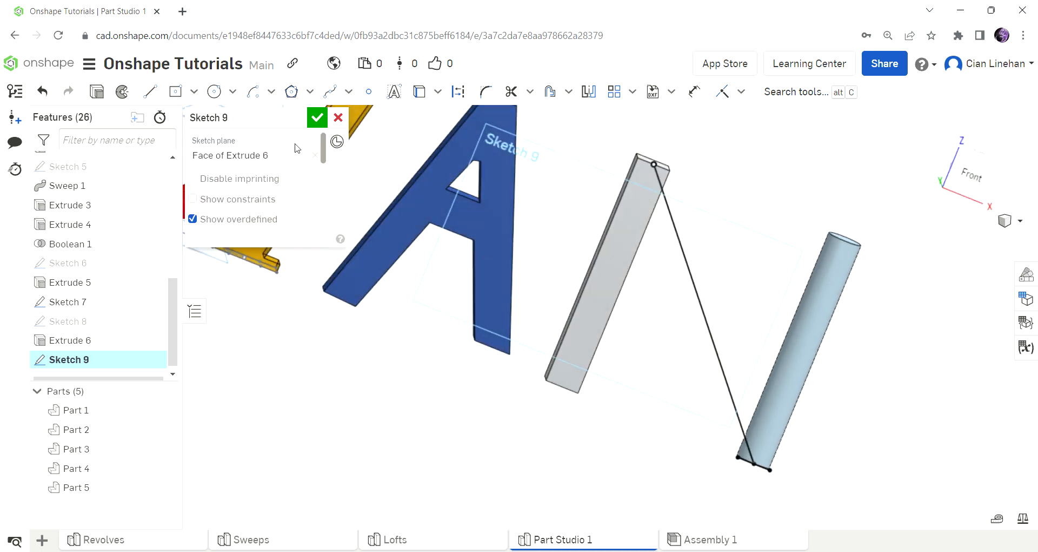
click(316, 117)
mouse_move(512, 227)
right_down()
mouse_move(795, 267)
mouse_move(764, 279)
mouse_move(529, 243)
right_up()
key(shift+s)
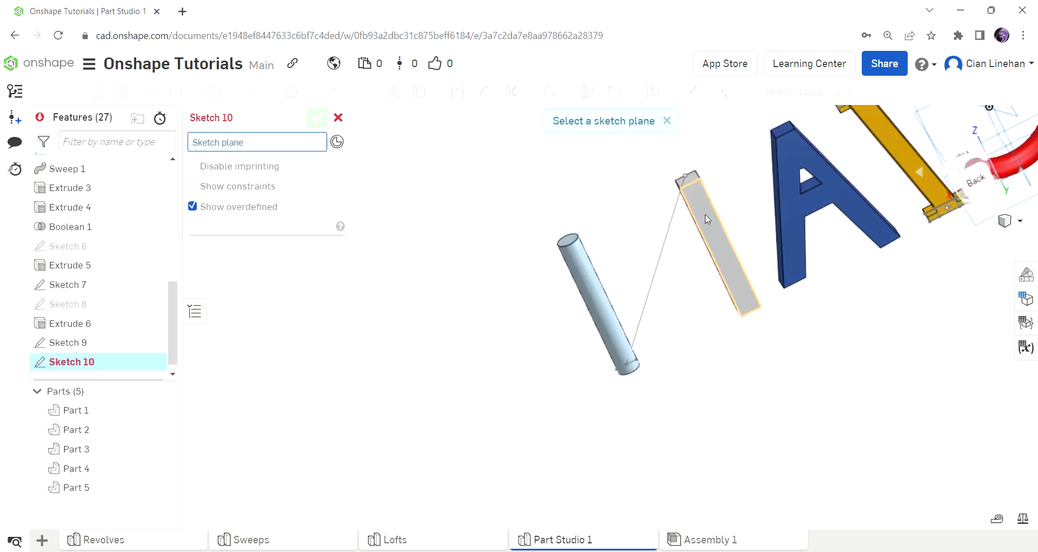
Step: On the bar's face, draw a second guide line from the bar's top to the cylinder's bottom edge, then finish the sketch
click(706, 219)
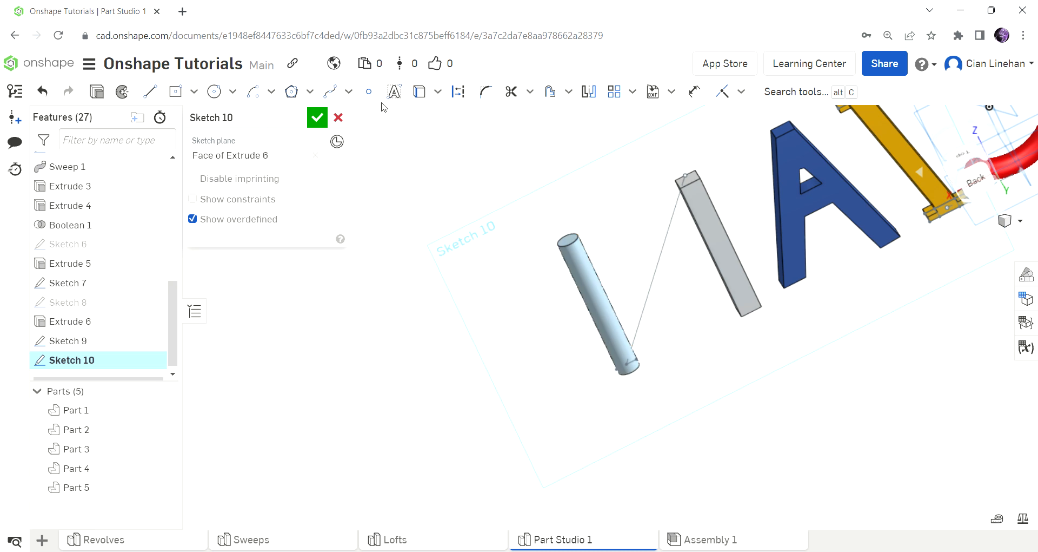
click(646, 374)
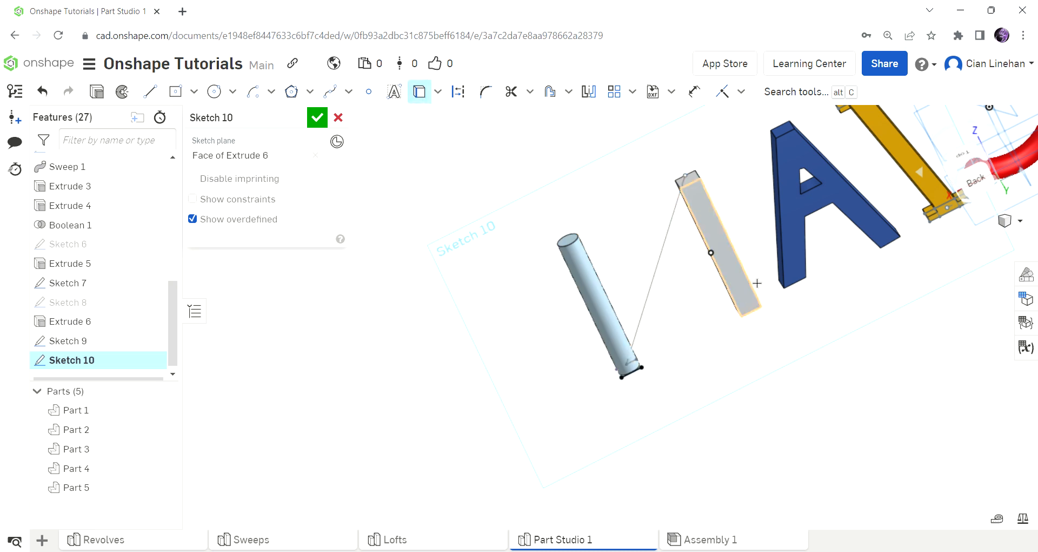
click(153, 93)
click(697, 191)
click(637, 374)
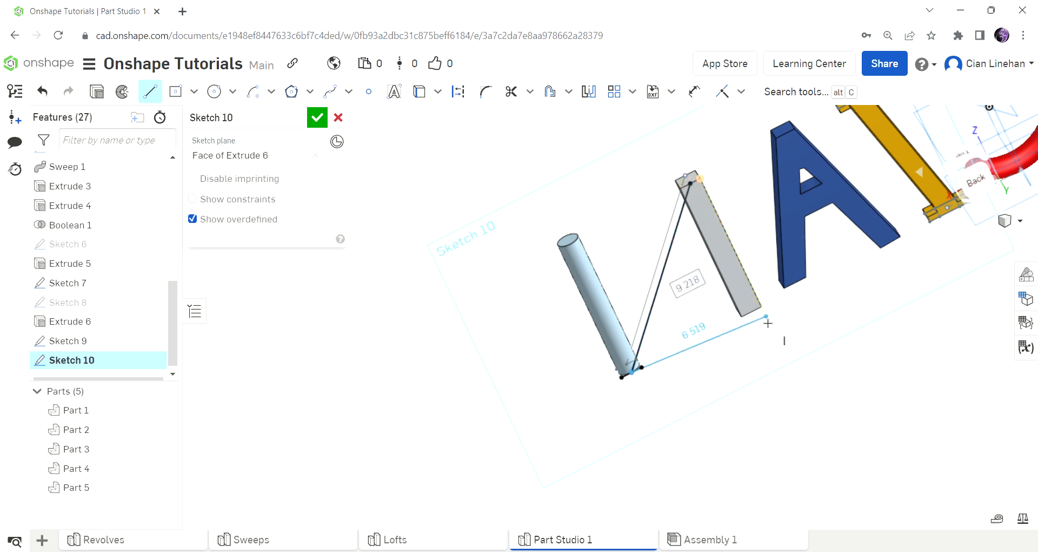
key(Escape)
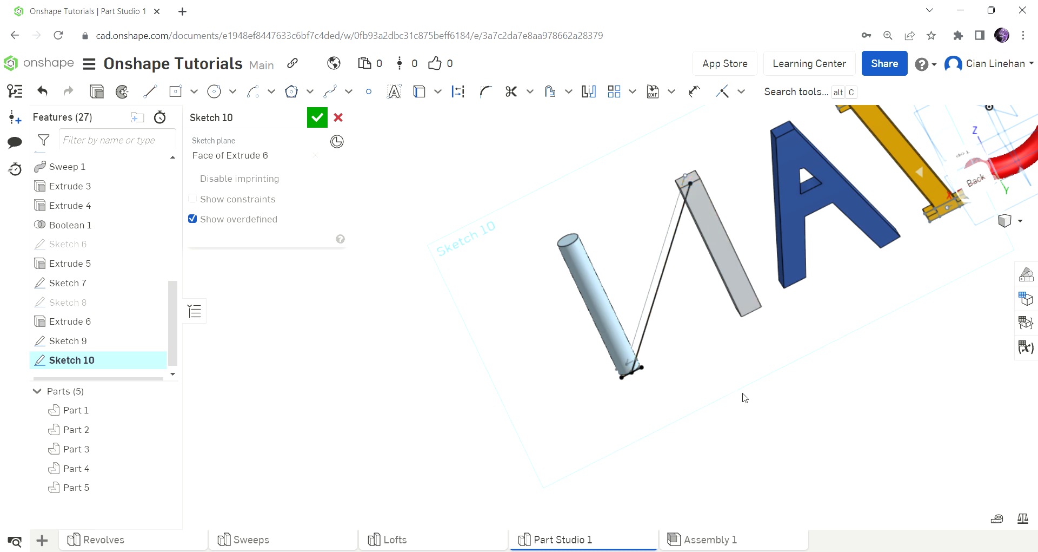
click(317, 118)
Step: Bring all the letters into view and start a Loft feature
mouse_move(701, 356)
right_down()
mouse_move(865, 342)
mouse_move(805, 358)
mouse_move(887, 362)
mouse_move(825, 348)
mouse_move(835, 337)
right_up()
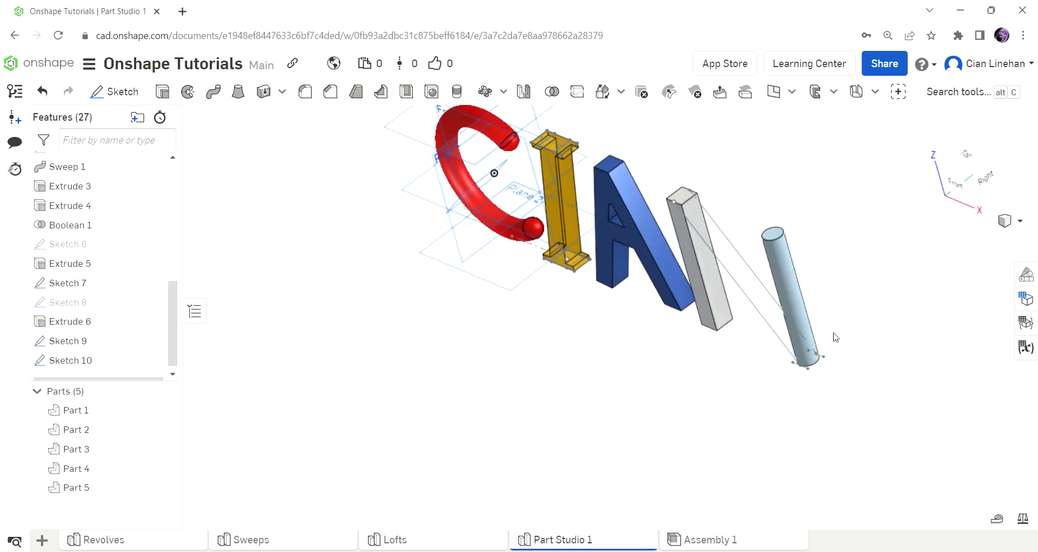
scroll(835, 337, up, 3)
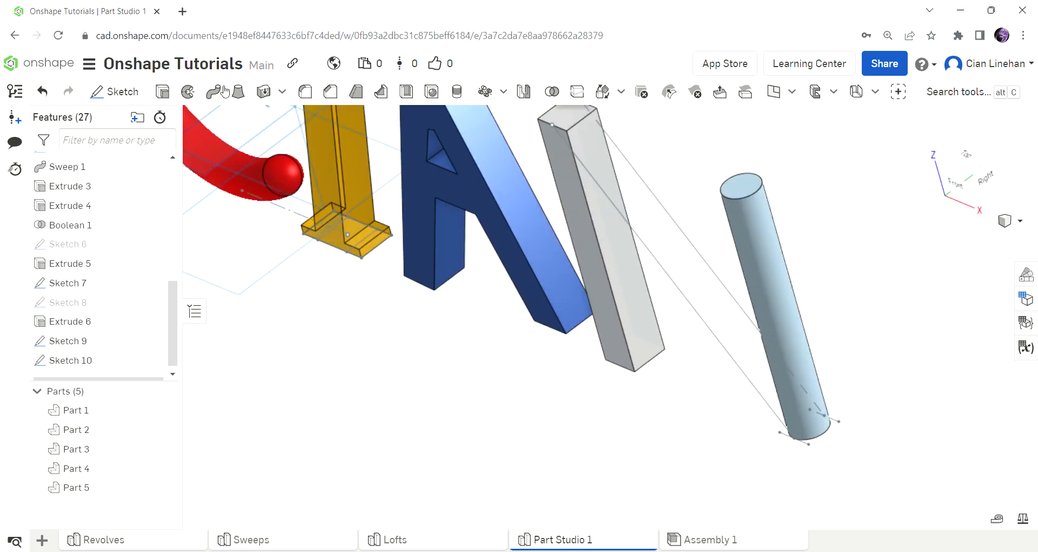
click(239, 90)
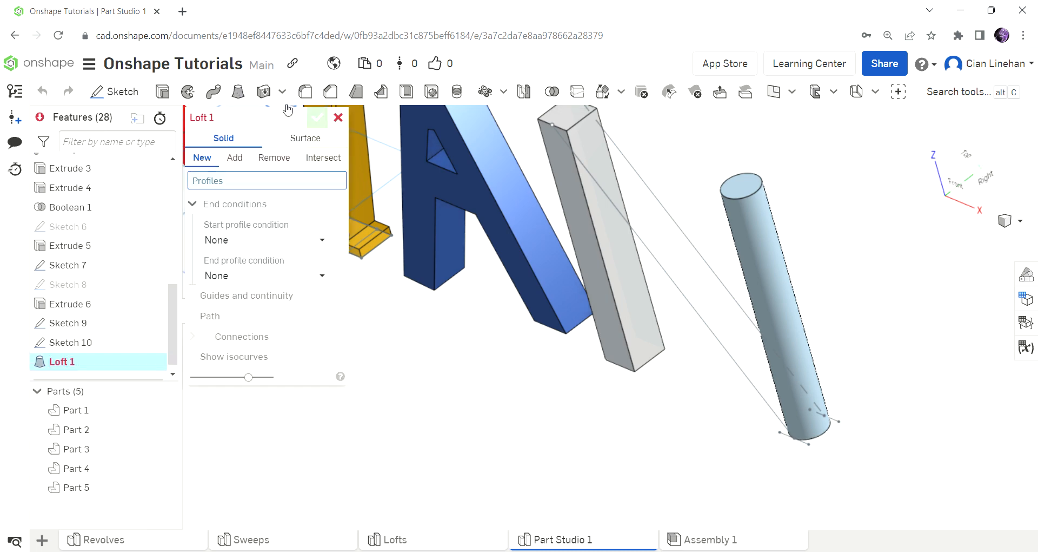
Step: Set the loft profiles to the bar's top face and the cylinder's bottom face
click(547, 116)
scroll(603, 225, down, 5)
right_drag(617, 401, 654, 294)
scroll(764, 220, up, 5)
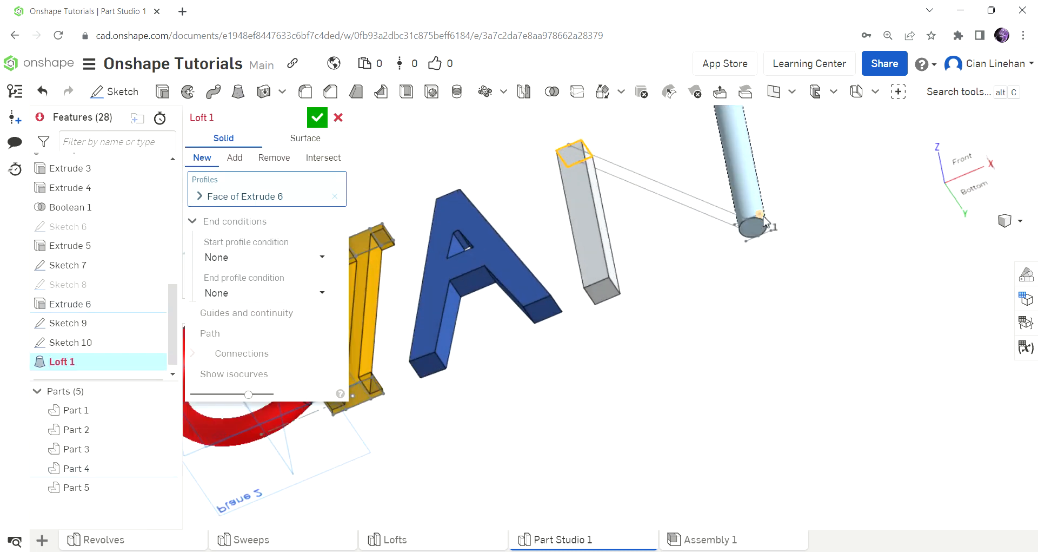
click(755, 230)
scroll(754, 230, down, 5)
right_drag(709, 324, 532, 285)
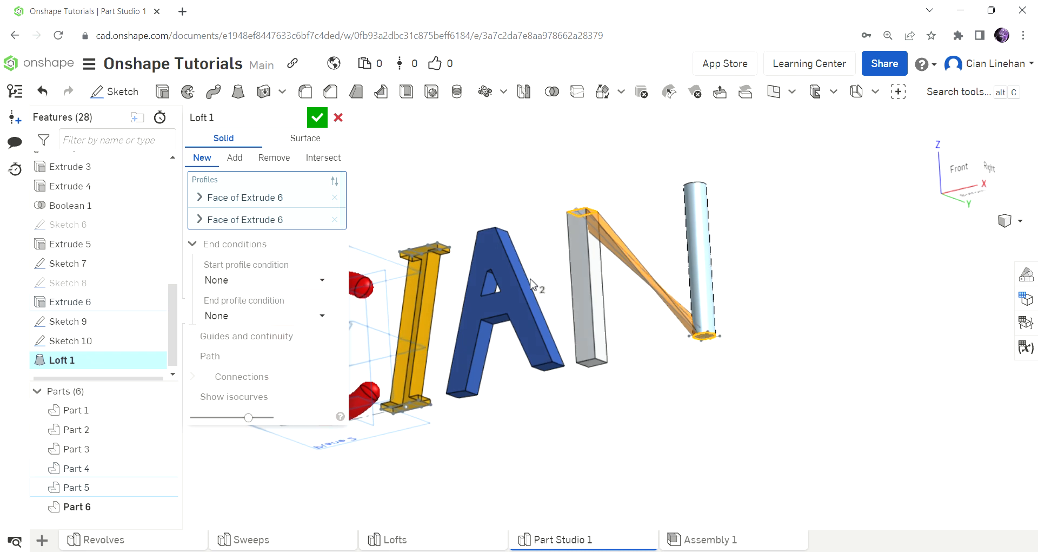
Step: Enable loft guides, add the Sketch 9 and Sketch 10 lines, and accept Loft 1
click(240, 336)
right_drag(487, 324, 563, 309)
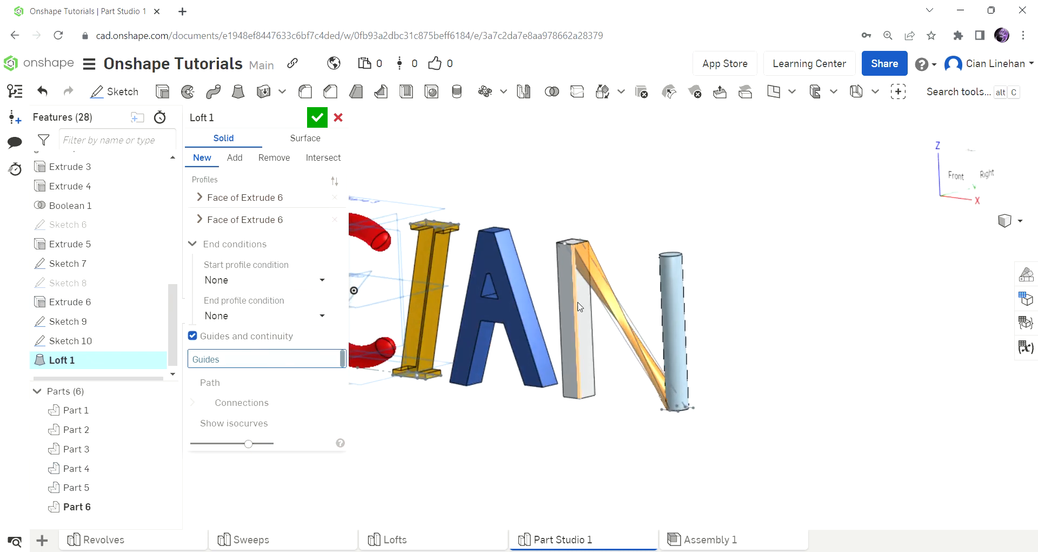
scroll(563, 309, up, 5)
click(641, 338)
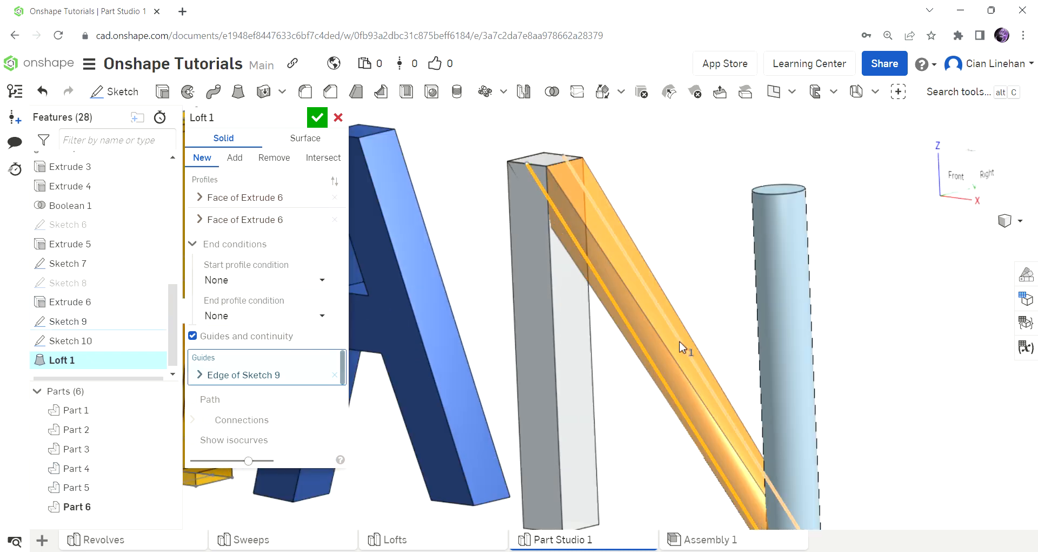
click(683, 347)
mouse_move(723, 319)
right_down()
mouse_move(778, 299)
mouse_move(764, 348)
mouse_move(800, 371)
mouse_move(784, 325)
right_up()
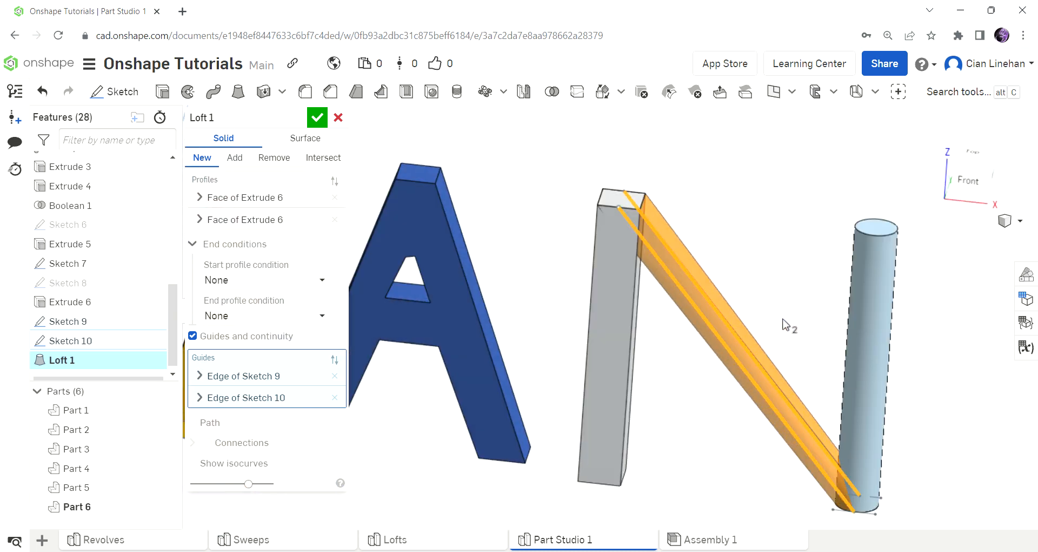
click(317, 118)
Step: Orbit and zoom around CIAN to inspect the finished N diagonal
scroll(607, 375, down, 5)
right_drag(595, 403, 673, 355)
scroll(711, 309, up, 5)
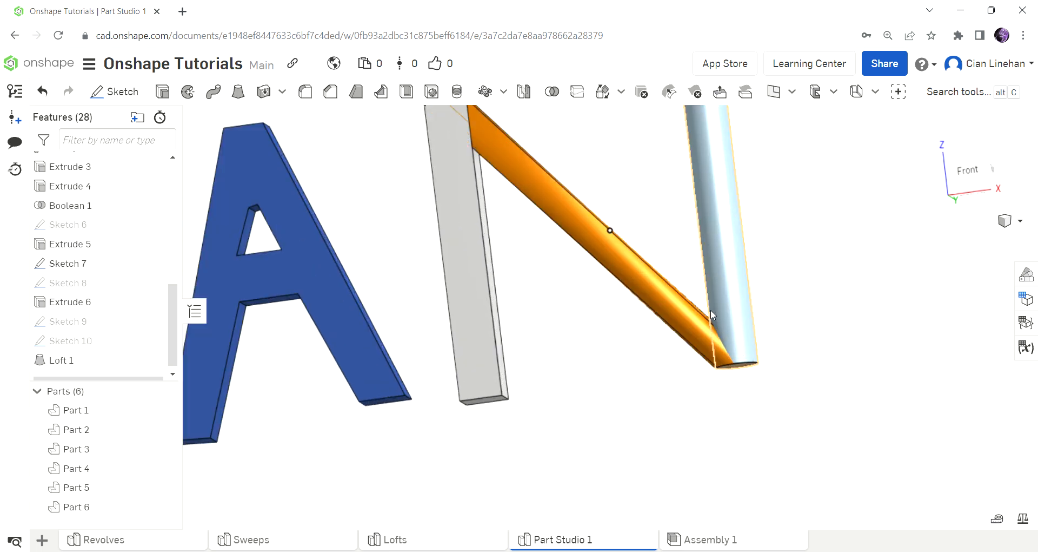
right_drag(719, 326, 723, 382)
scroll(527, 249, down, 5)
scroll(527, 248, up, 5)
right_drag(538, 153, 690, 348)
scroll(493, 172, down, 5)
scroll(690, 347, up, 5)
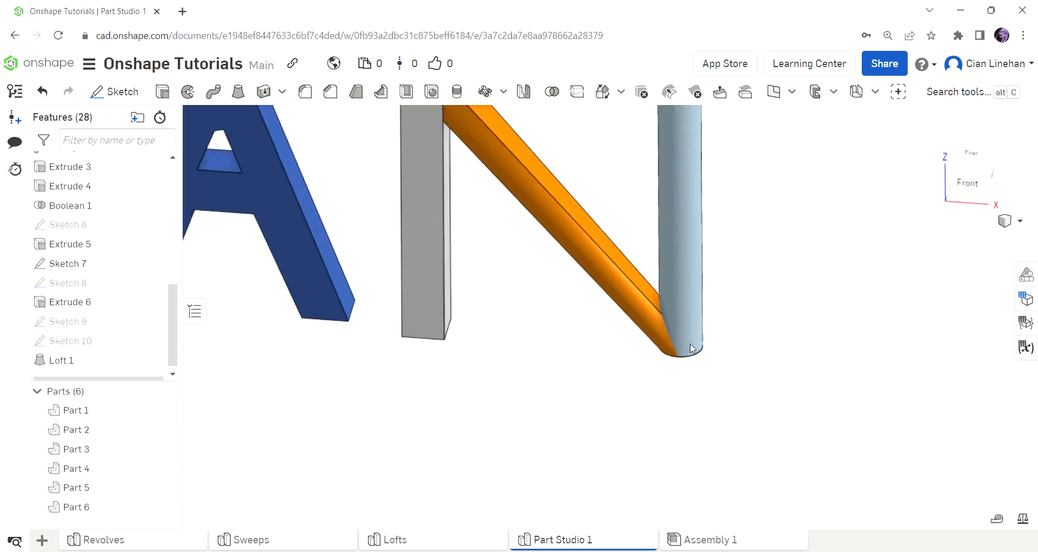
scroll(662, 390, down, 5)
scroll(663, 391, down, 5)
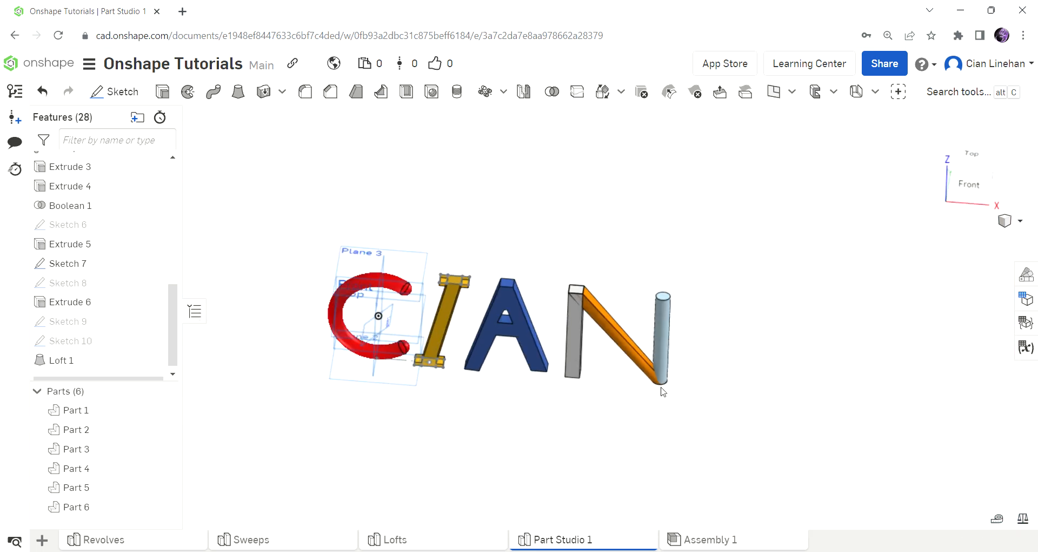
drag(538, 223, 739, 438)
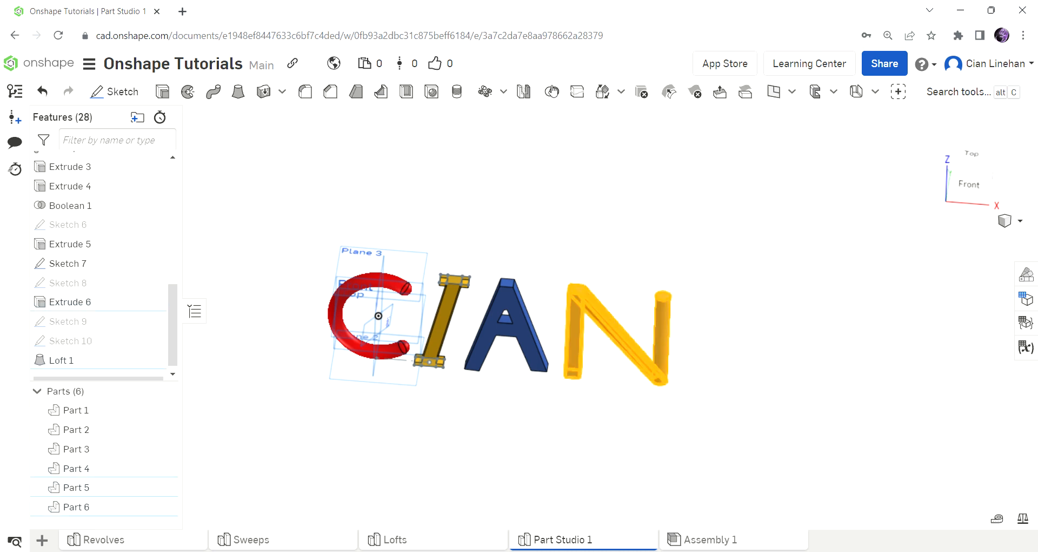
Step: Union Parts 4, 5 and 6 into a single N solid with a Boolean
click(552, 92)
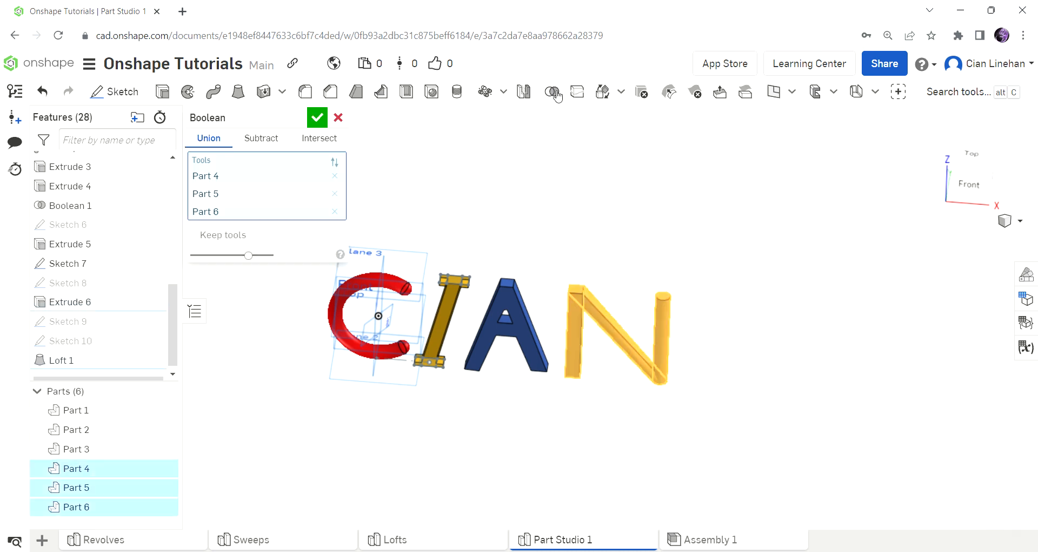
click(317, 120)
scroll(649, 354, up, 3)
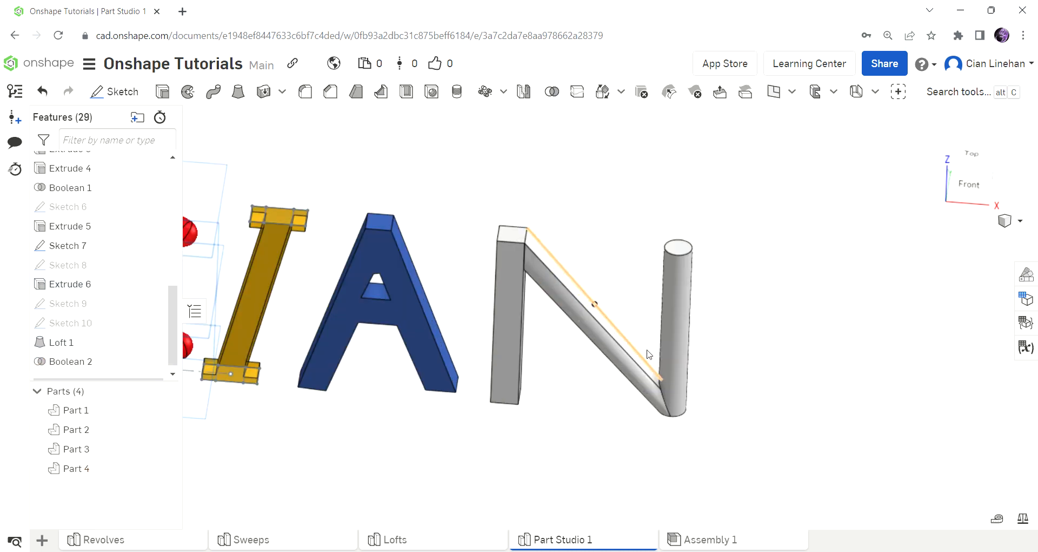
Step: Give the N a light blue #9DCFED appearance with alpha 0.28
right_click(621, 378)
click(748, 407)
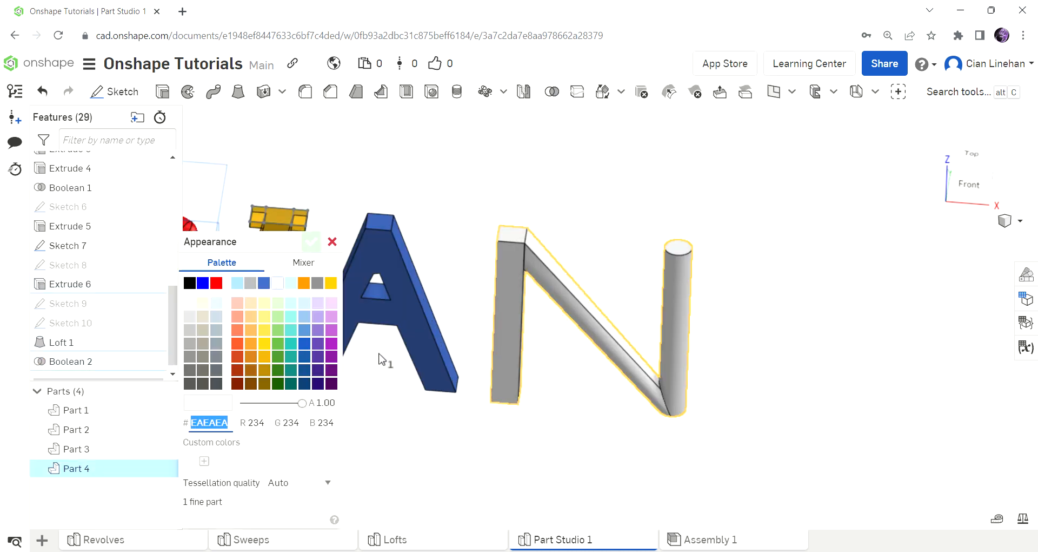
click(249, 358)
scroll(783, 302, down, 4)
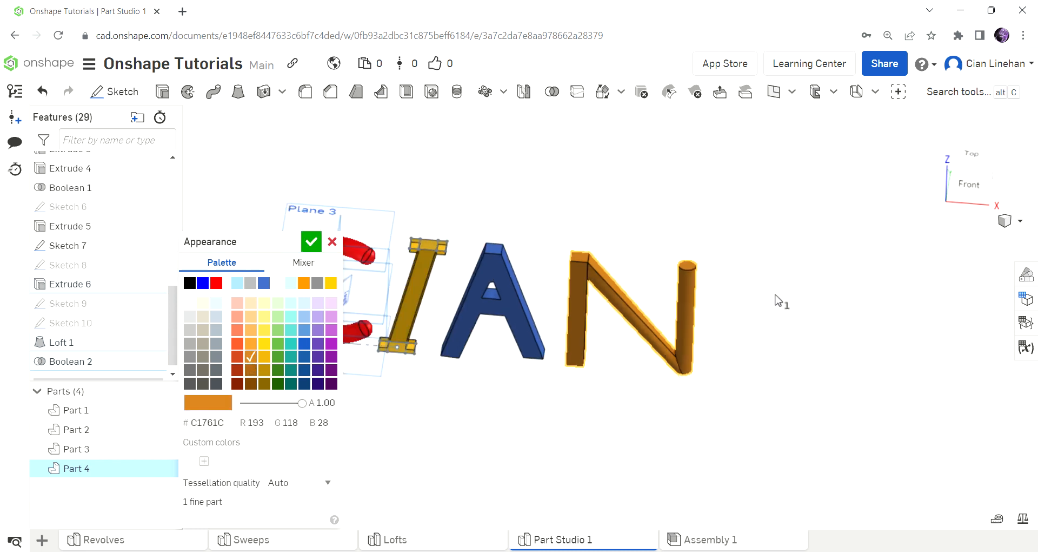
scroll(536, 270, up, 1)
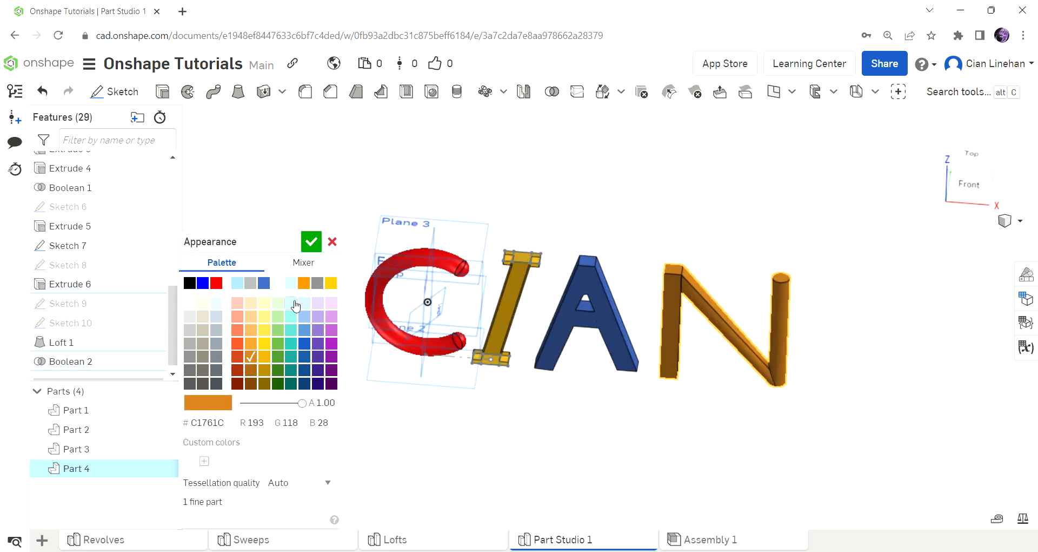
click(305, 304)
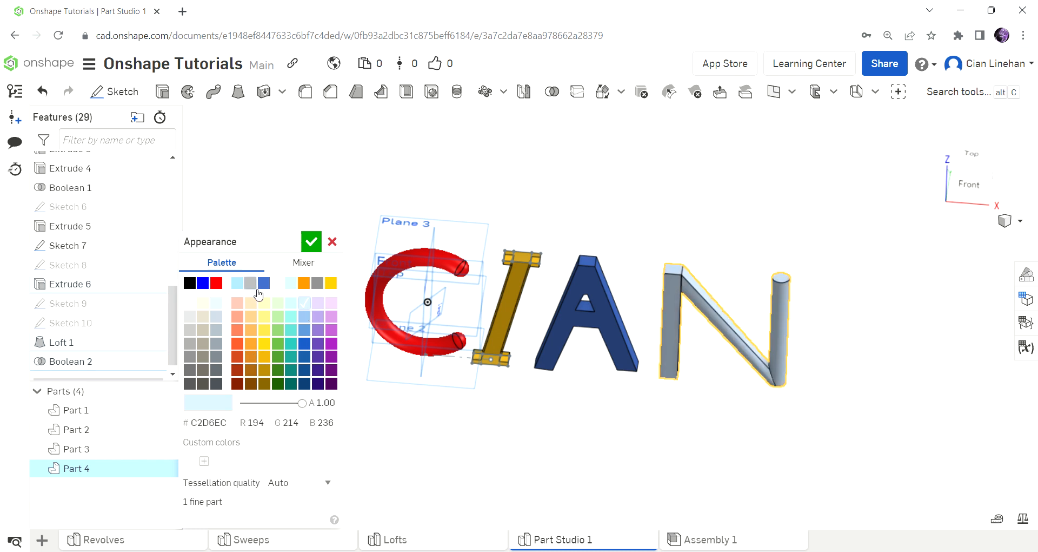
click(237, 284)
right_drag(348, 325, 642, 301)
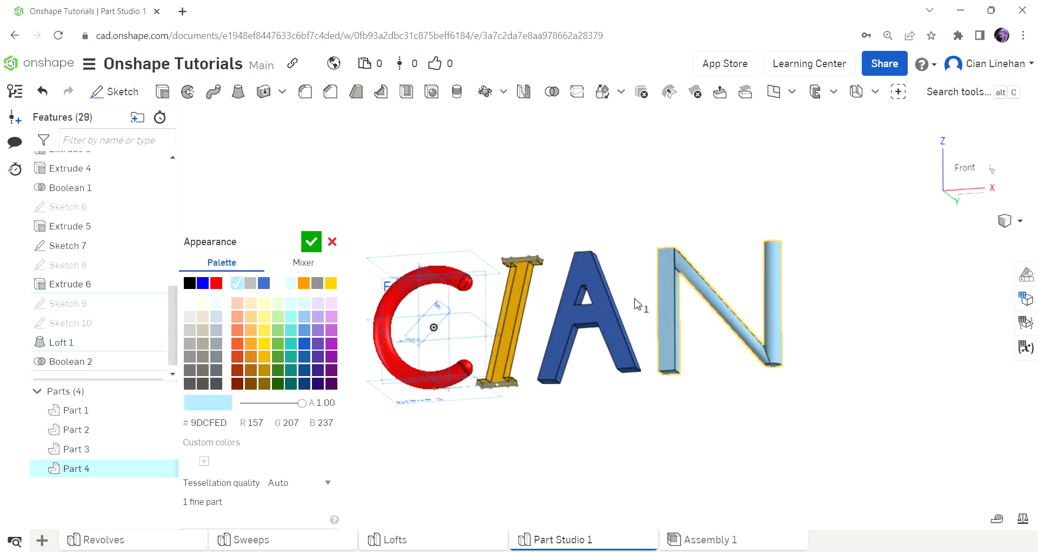
drag(300, 402, 257, 403)
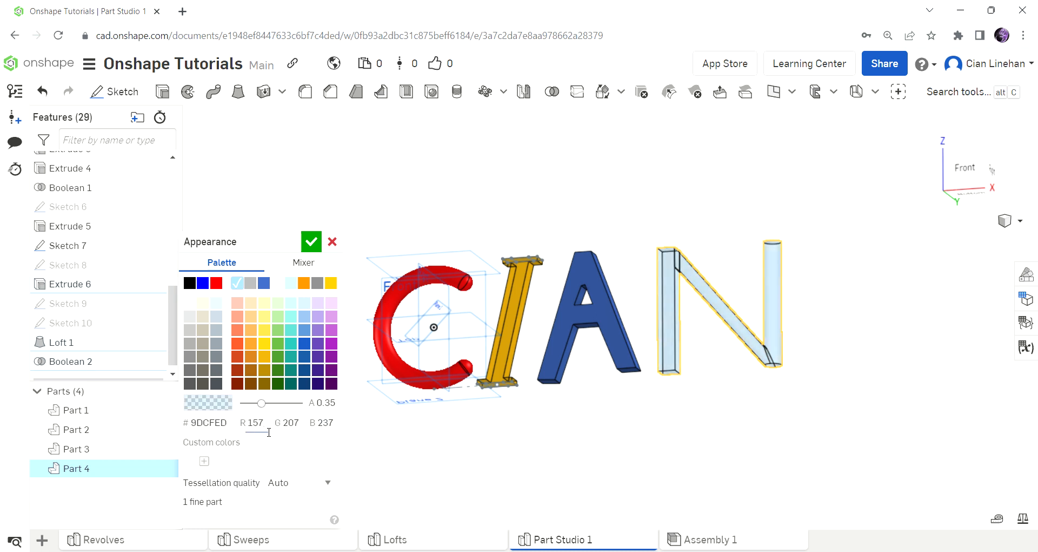
drag(270, 432, 264, 436)
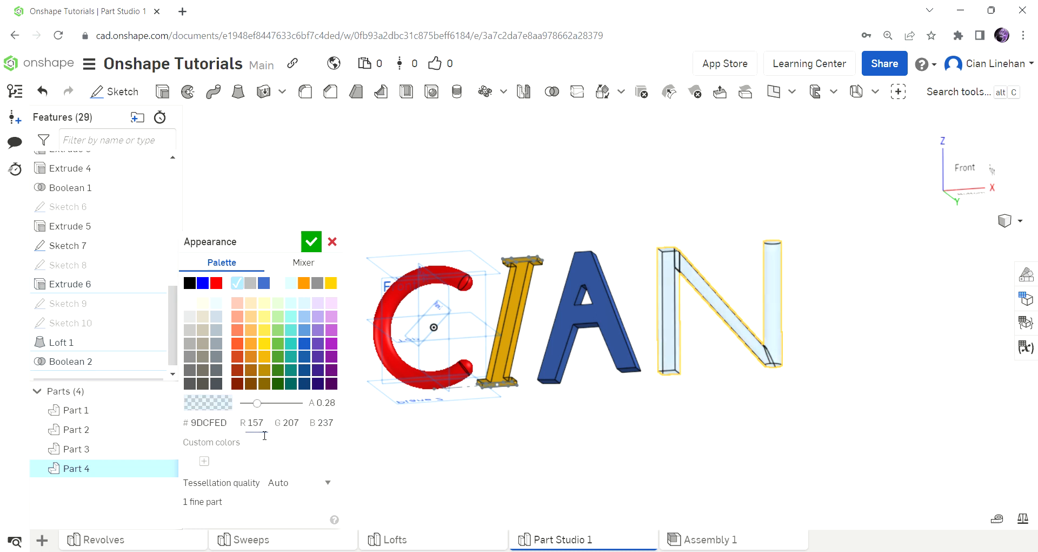
click(311, 241)
right_drag(725, 357, 735, 394)
scroll(699, 353, down, 4)
right_drag(699, 354, 772, 294)
scroll(740, 301, up, 5)
scroll(740, 301, down, 6)
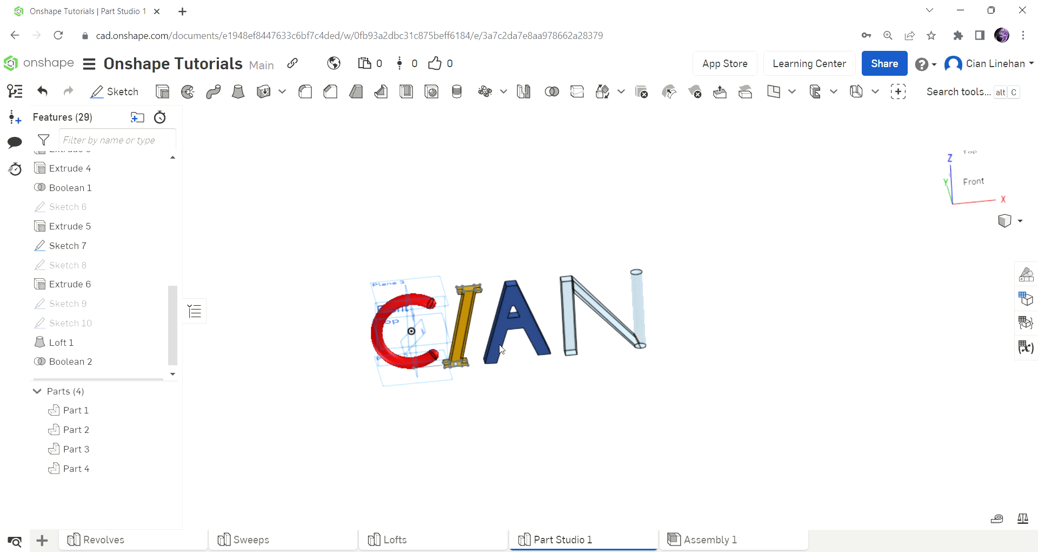
scroll(392, 320, up, 3)
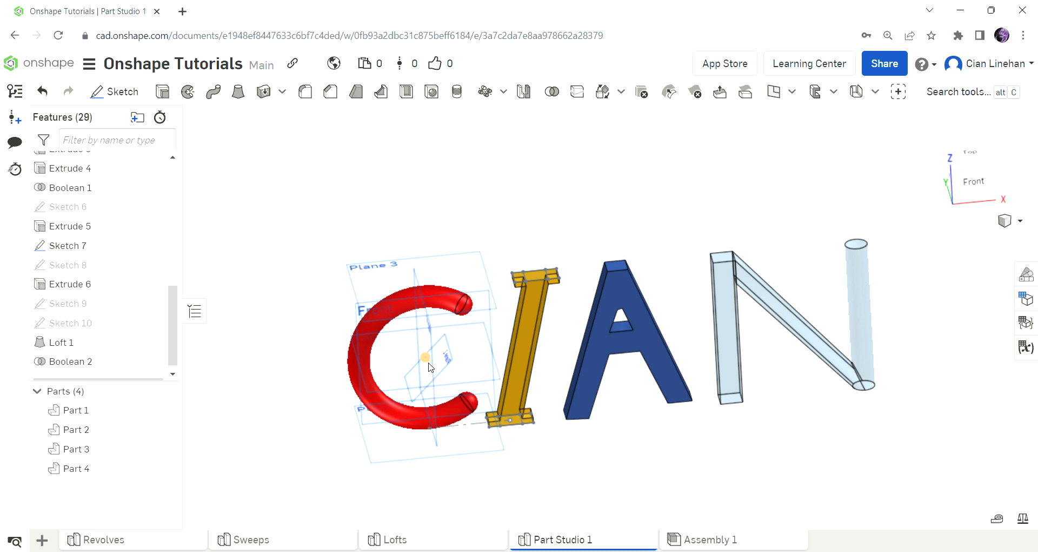
scroll(431, 367, down, 3)
scroll(431, 367, up, 4)
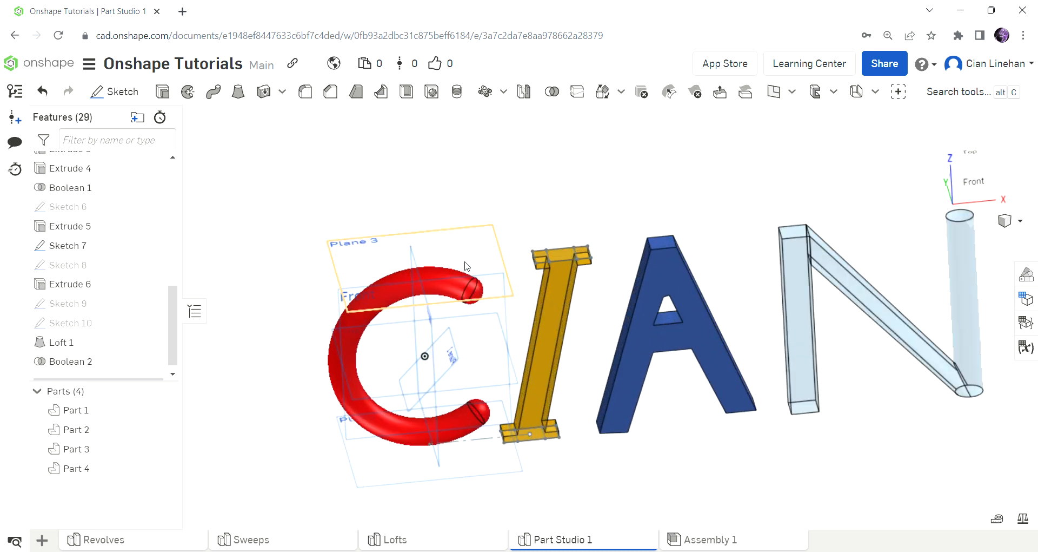
scroll(475, 268, up, 3)
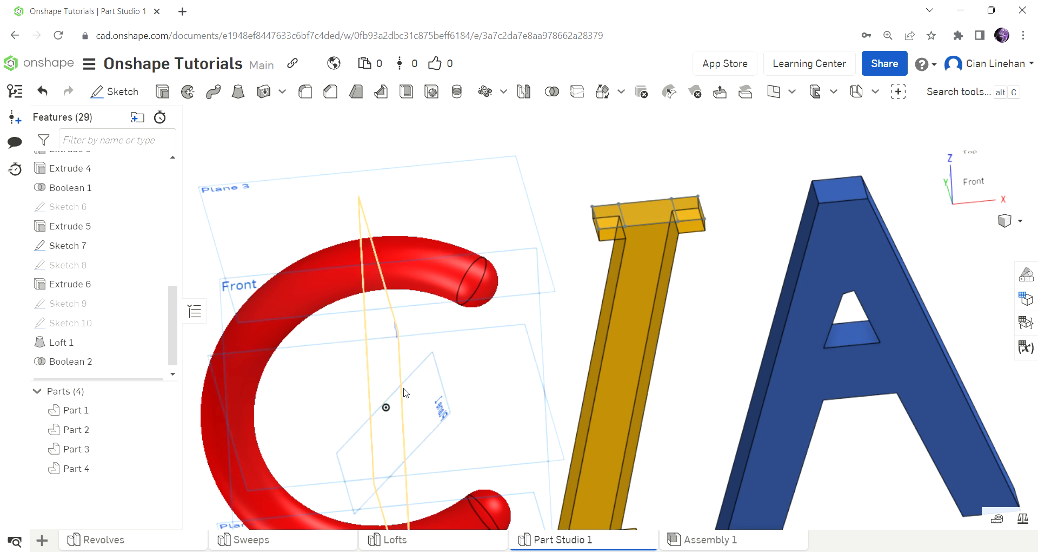
Step: Sketch a diameter-2 circle on Plane 2 below the C
scroll(387, 265, down, 5)
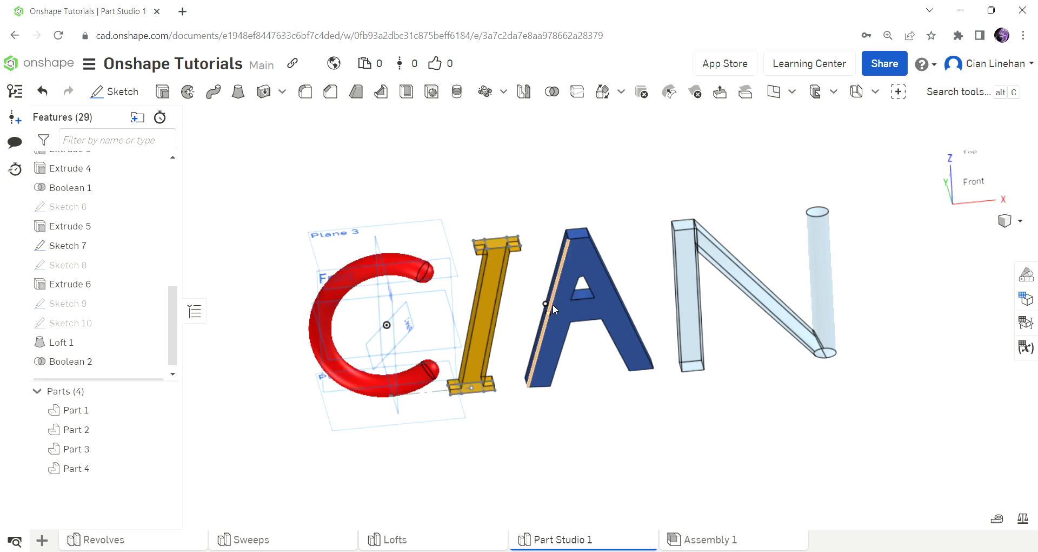
scroll(413, 399, up, 3)
scroll(534, 307, down, 3)
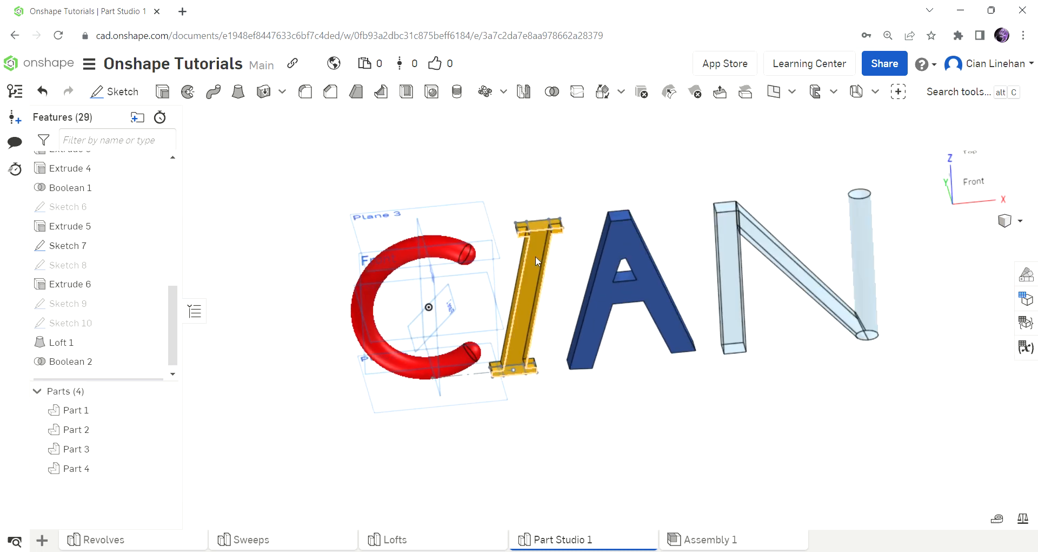
mouse_move(156, 205)
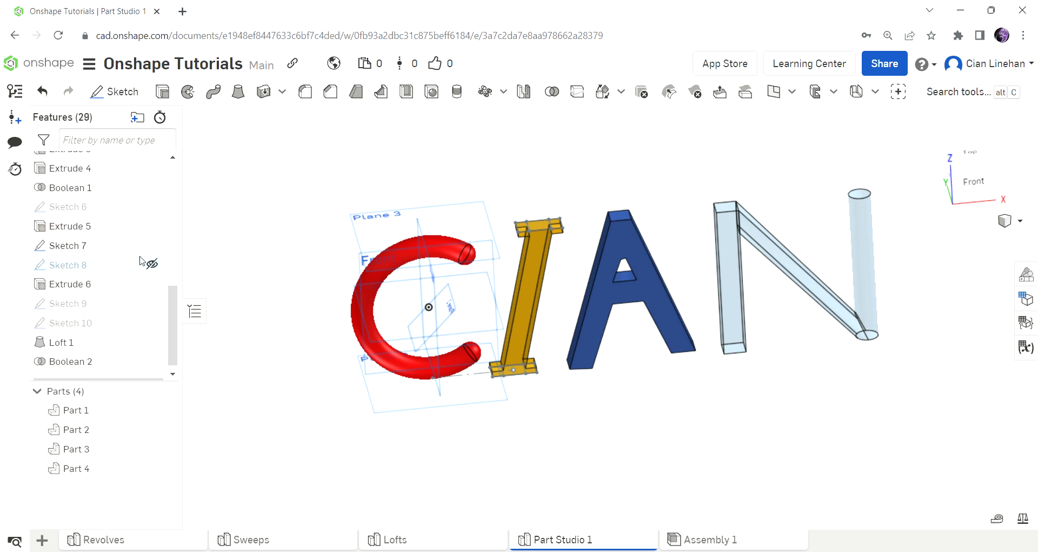
click(114, 91)
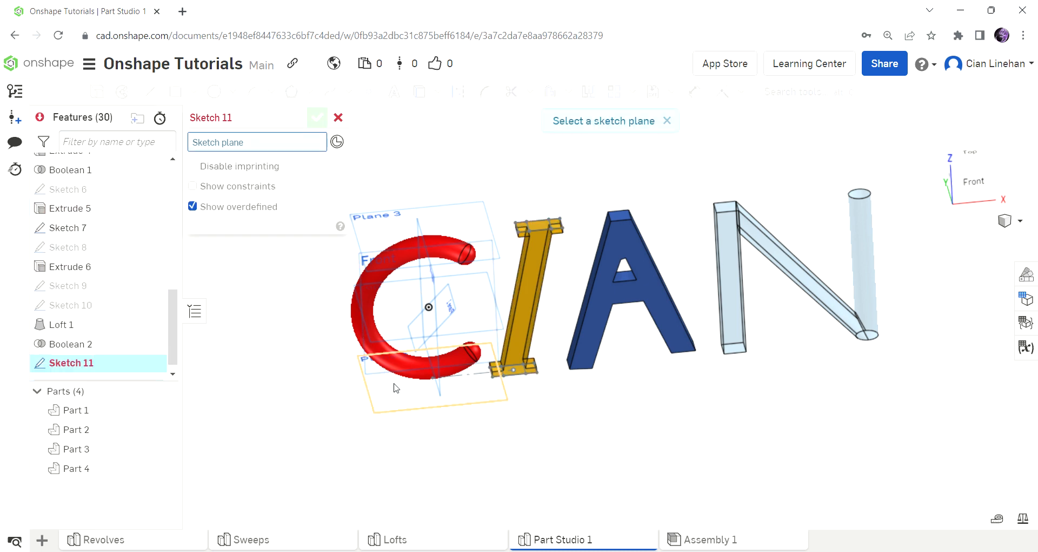
click(412, 400)
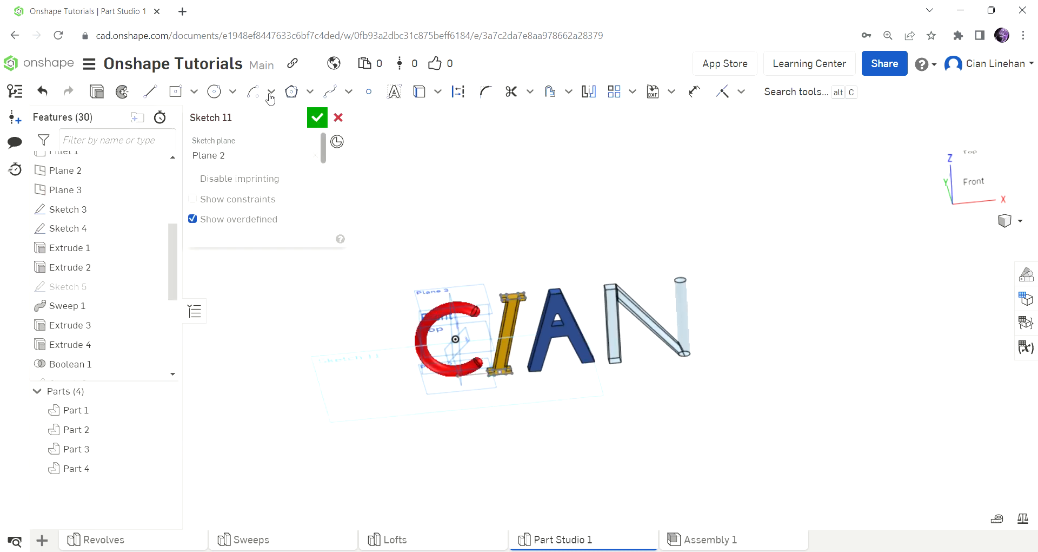
click(219, 101)
click(348, 380)
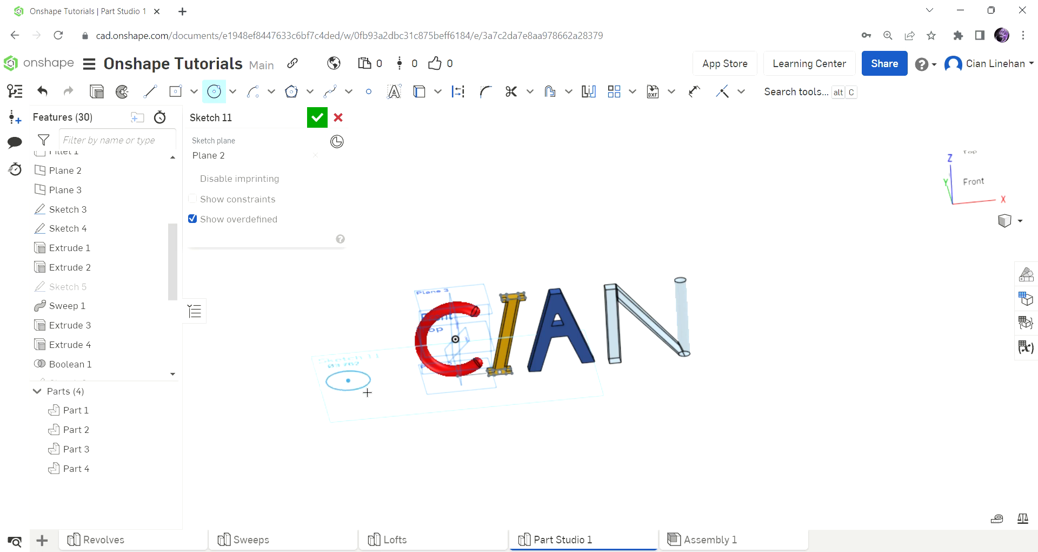
scroll(362, 389, up, 5)
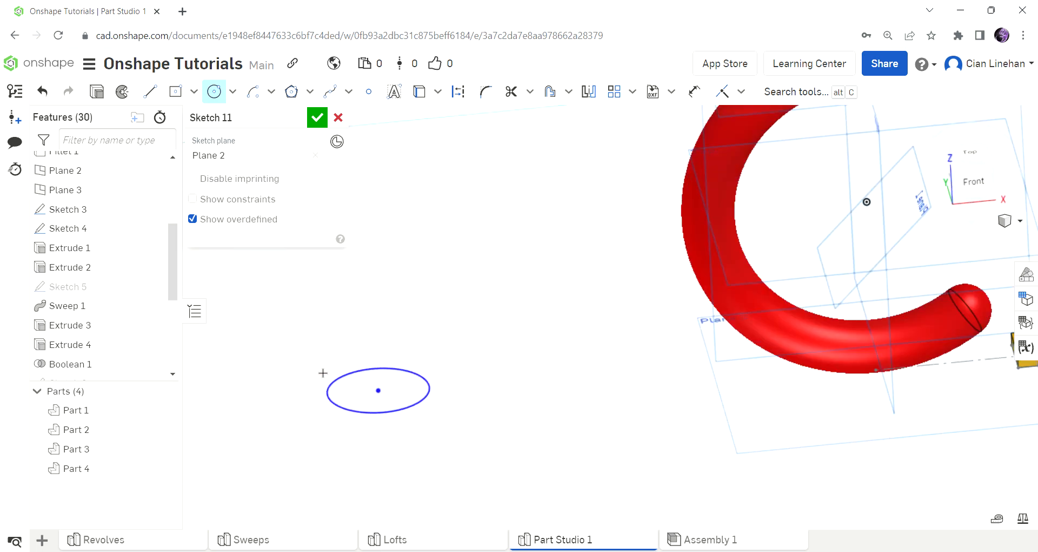
scroll(322, 372, down, 5)
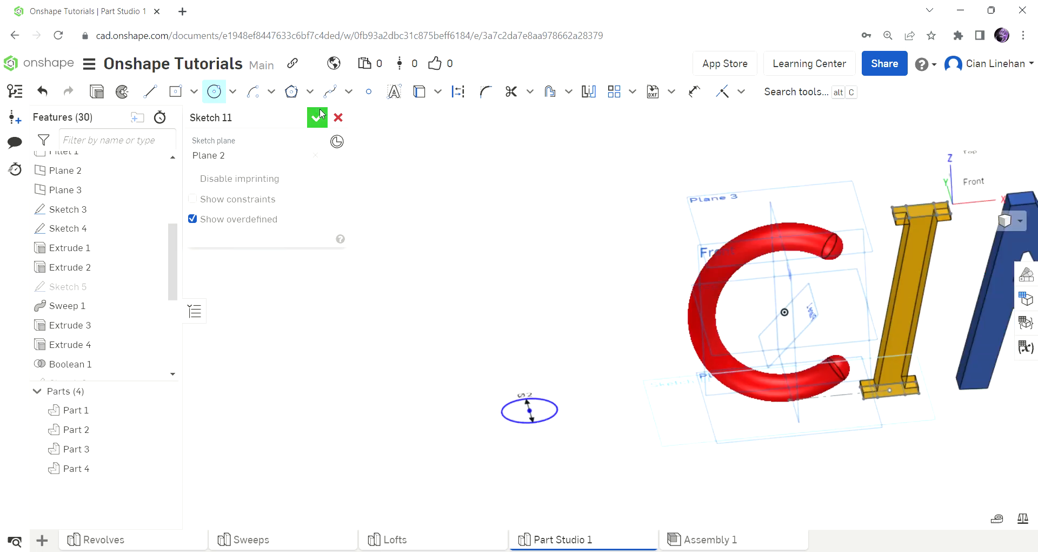
click(320, 114)
mouse_move(535, 294)
right_down()
mouse_move(551, 339)
mouse_move(548, 365)
mouse_move(526, 317)
right_up()
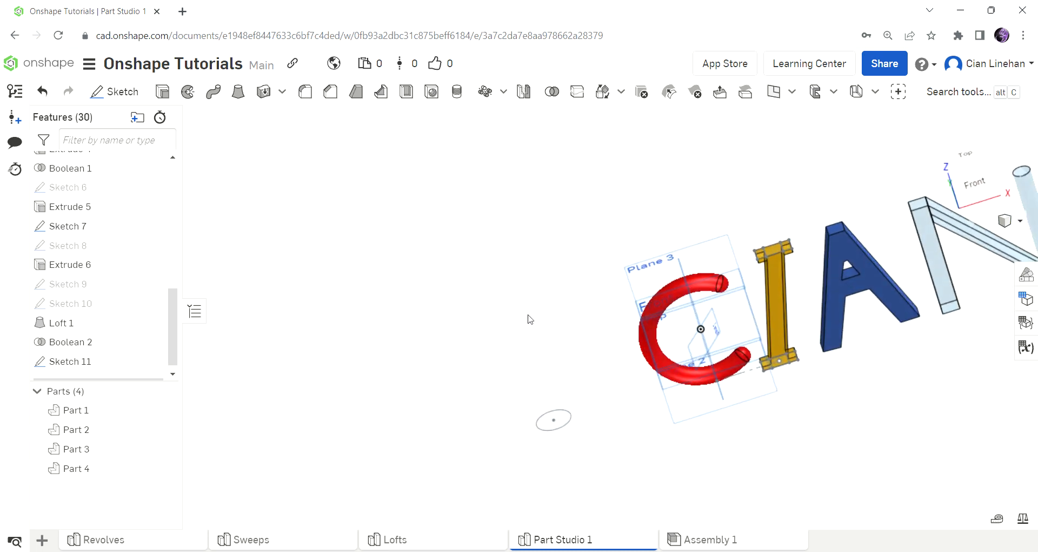
Step: In the circle sketch, draw a line from the circle's centre to the red C
double_click(121, 361)
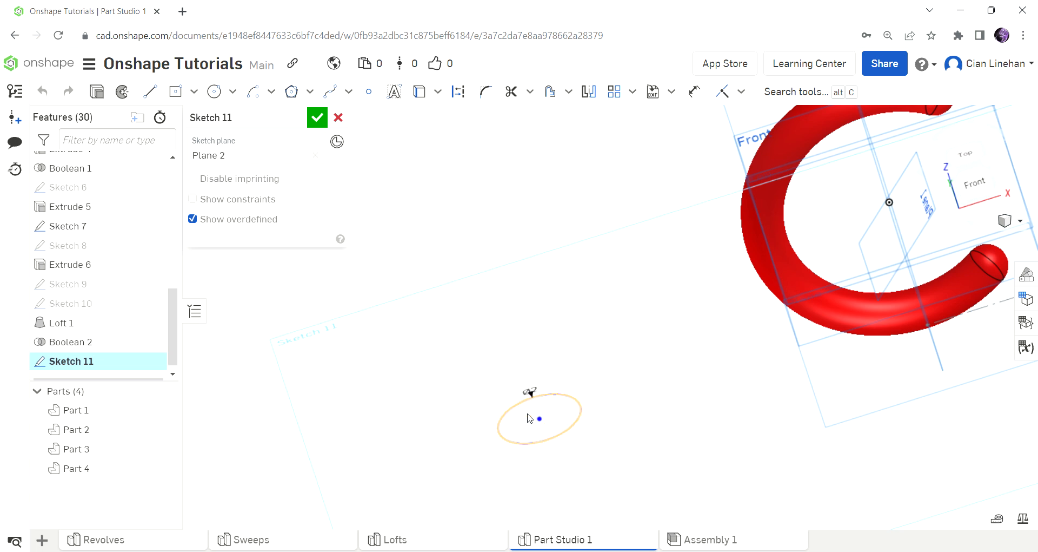
click(149, 91)
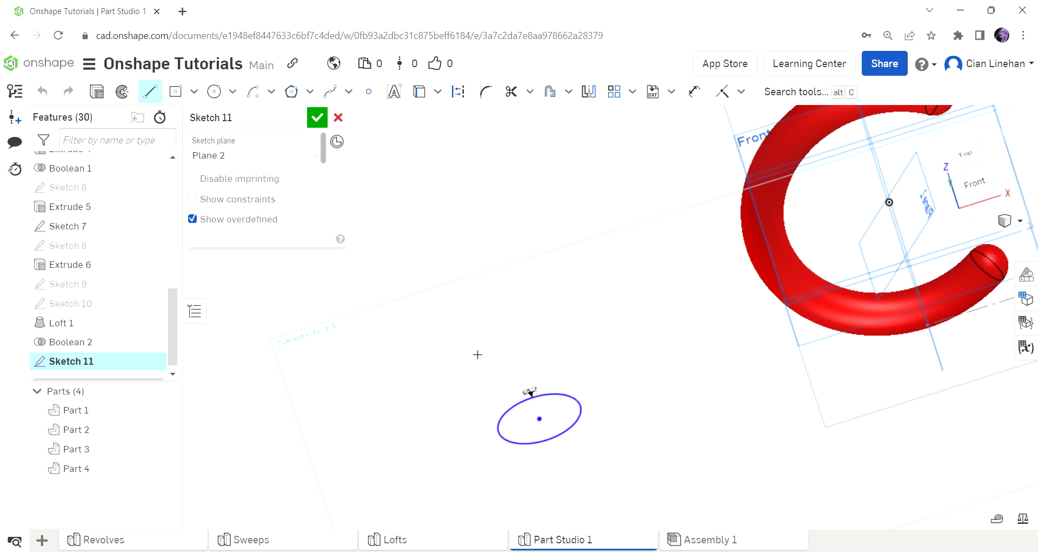
click(545, 424)
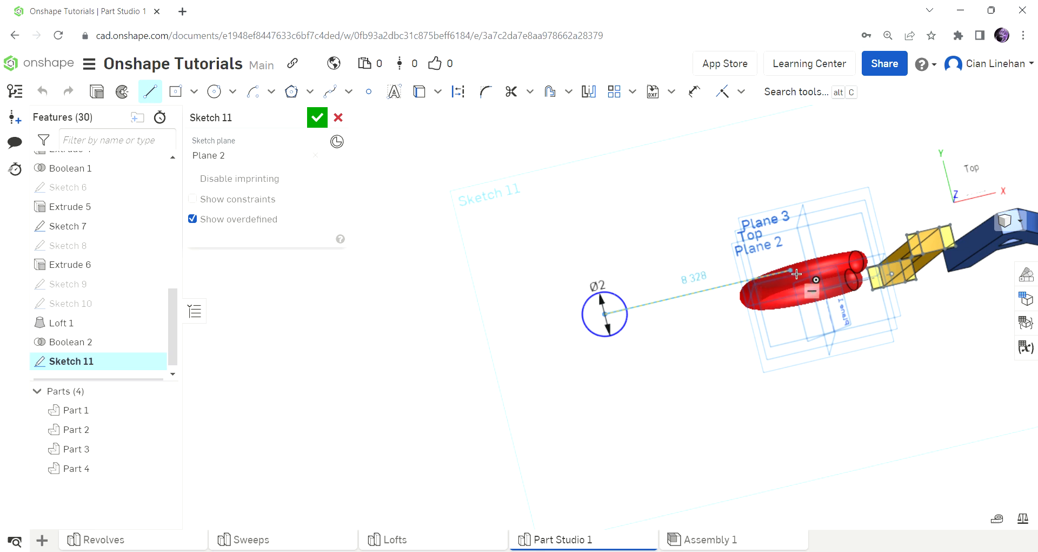
click(814, 268)
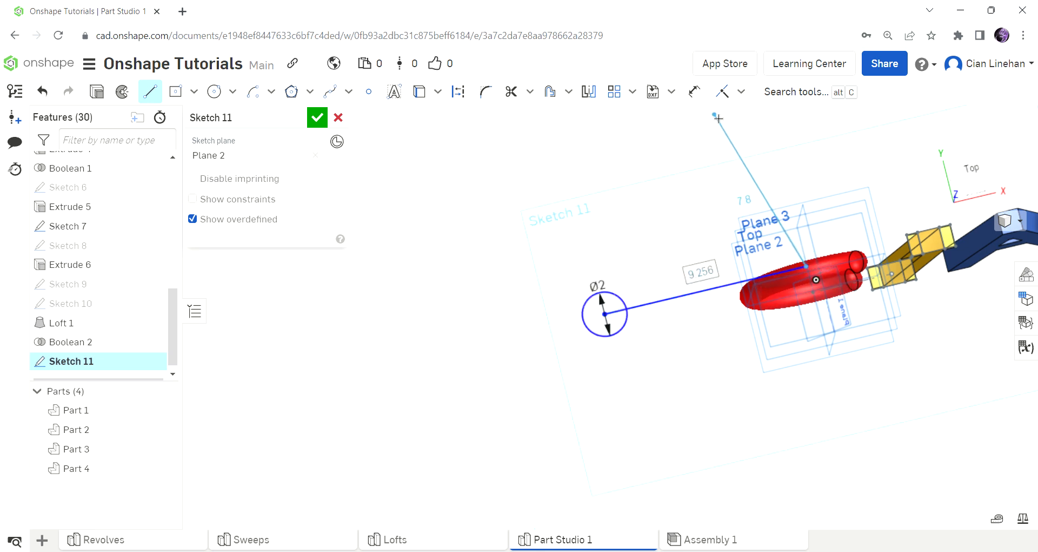
Step: Dimension the line to the origin as 0 so it passes through it, and accept the sketch
key(u)
click(720, 282)
scroll(822, 284, up, 5)
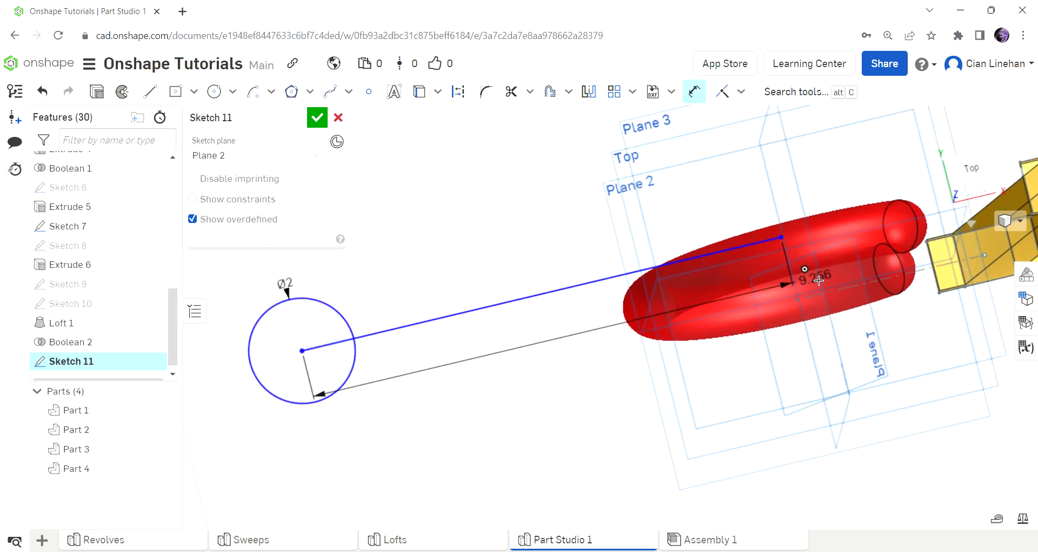
click(816, 279)
click(582, 349)
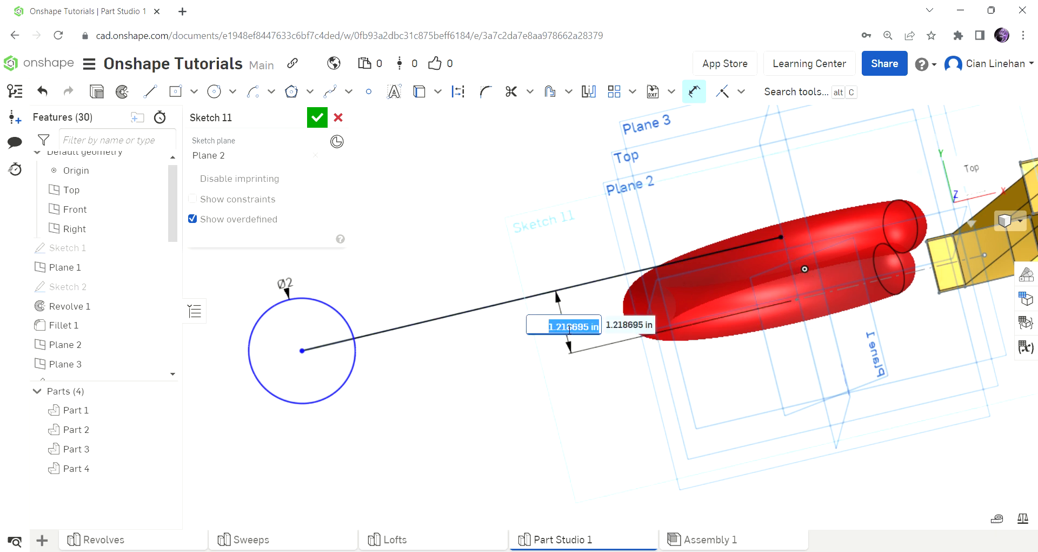
text(0)
key(Return)
right_drag(569, 329, 346, 162)
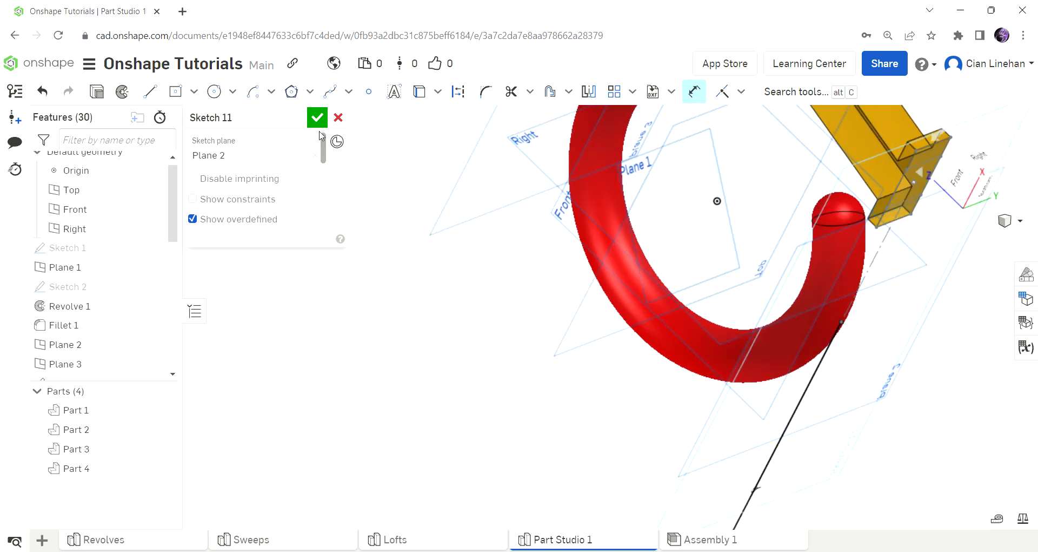
click(317, 118)
mouse_move(487, 243)
right_down()
mouse_move(549, 274)
mouse_move(359, 153)
mouse_move(443, 285)
mouse_move(447, 257)
mouse_move(452, 269)
mouse_move(433, 258)
right_up()
Step: Start a new sketch on the Front plane
click(124, 85)
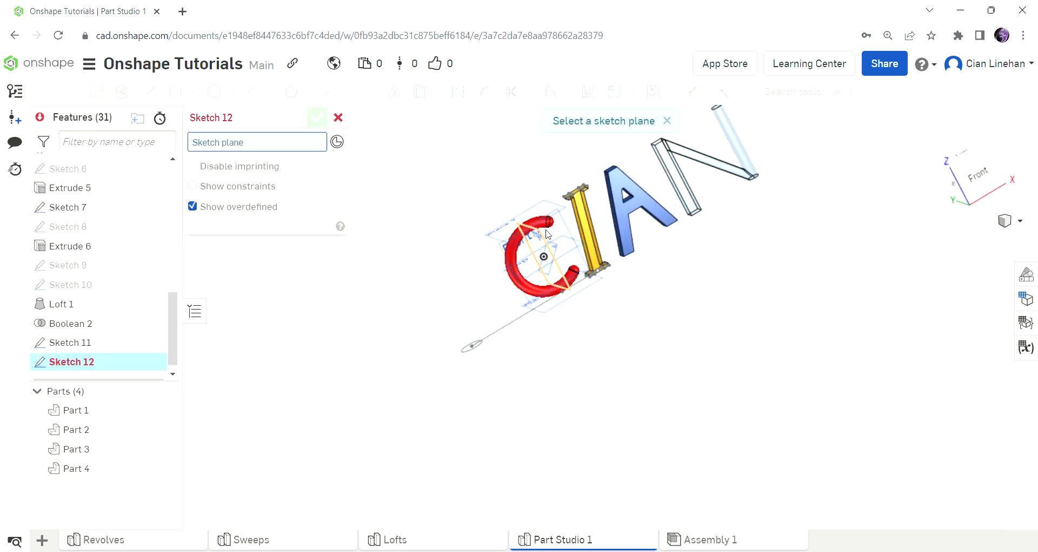
click(496, 245)
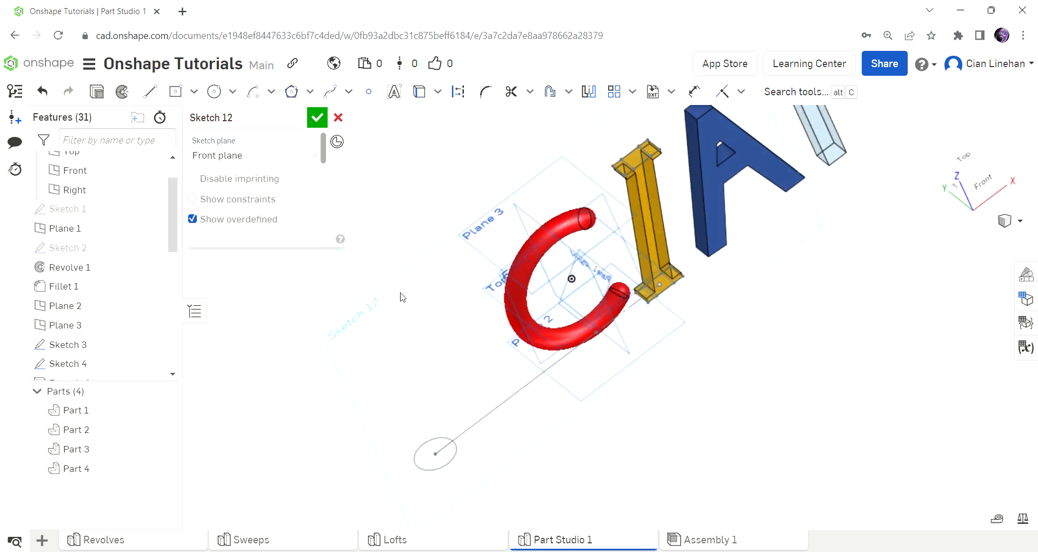
scroll(454, 441, up, 5)
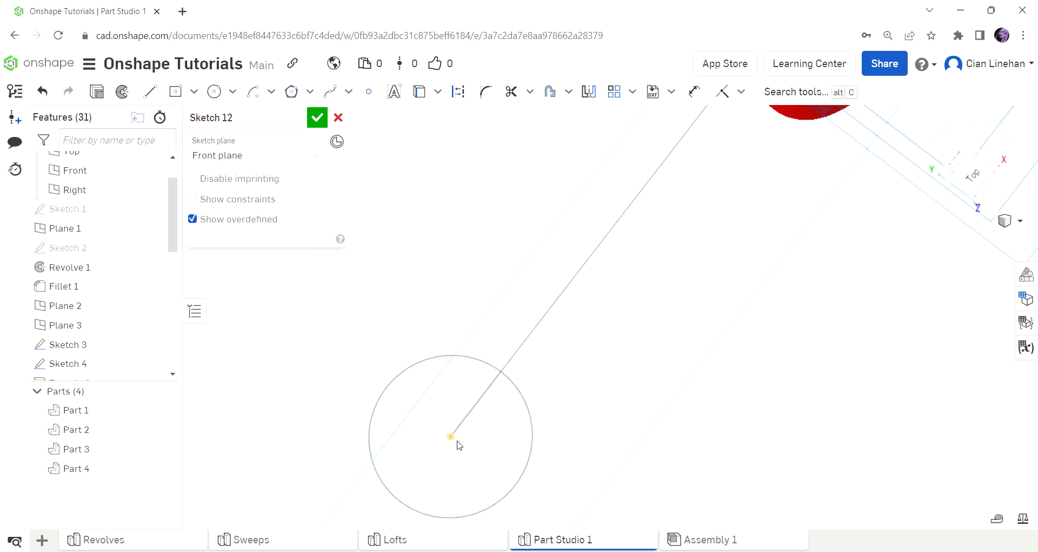
mouse_move(449, 439)
right_down()
mouse_move(530, 371)
mouse_move(494, 359)
mouse_move(493, 376)
right_up()
Step: Draw a looping spline from the circle's centre, then undo it
click(341, 92)
click(393, 336)
click(392, 318)
click(431, 282)
click(471, 279)
click(496, 302)
click(504, 333)
click(465, 373)
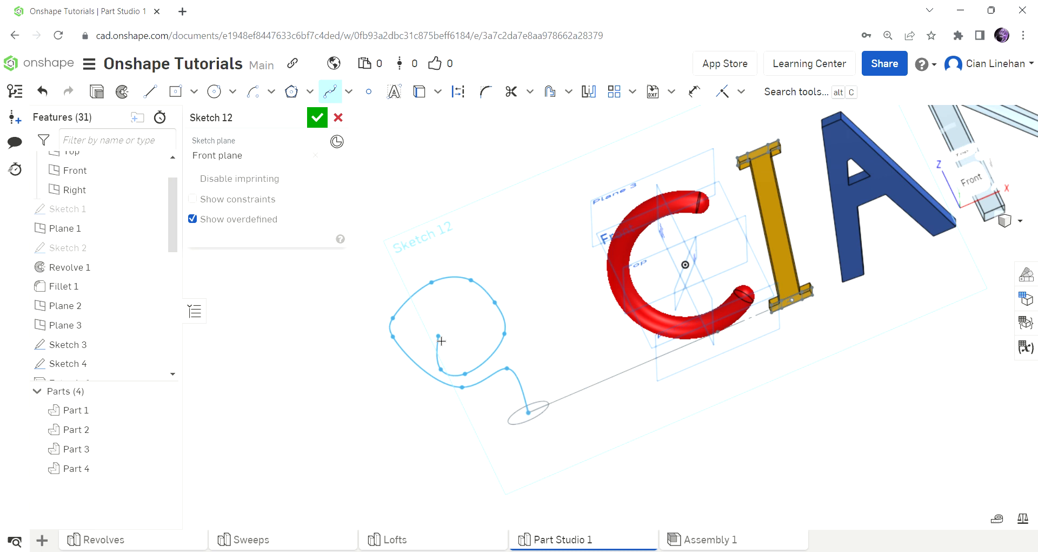
key(Escape)
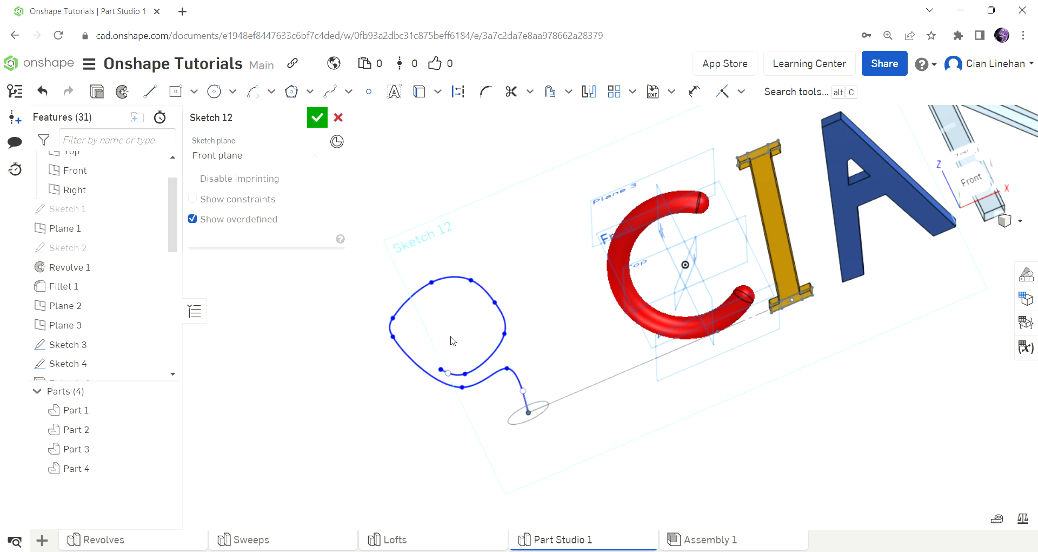
key(ctrl+z)
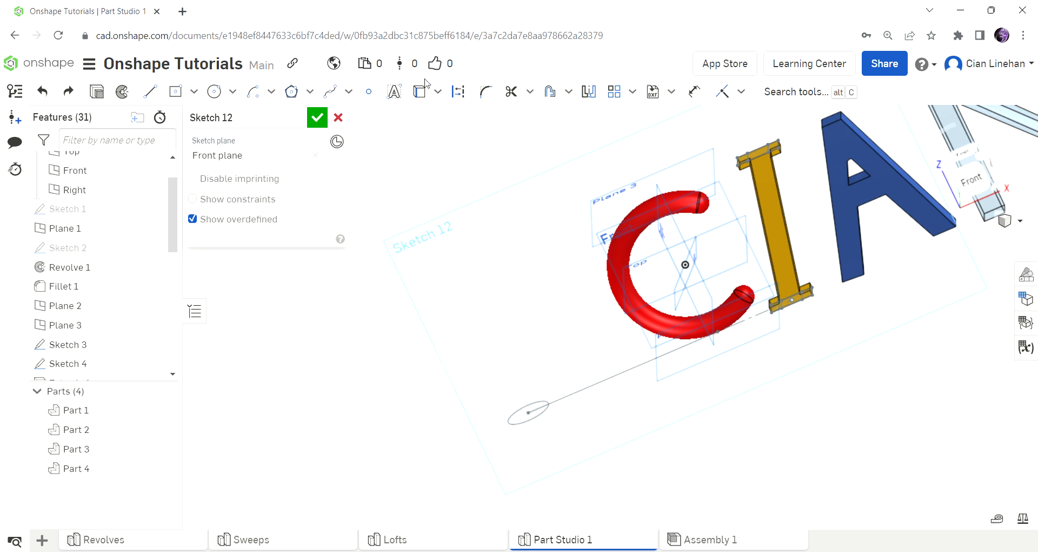
Step: Redraw a wavy spline starting at the circle's centre and accept the sketch
click(340, 91)
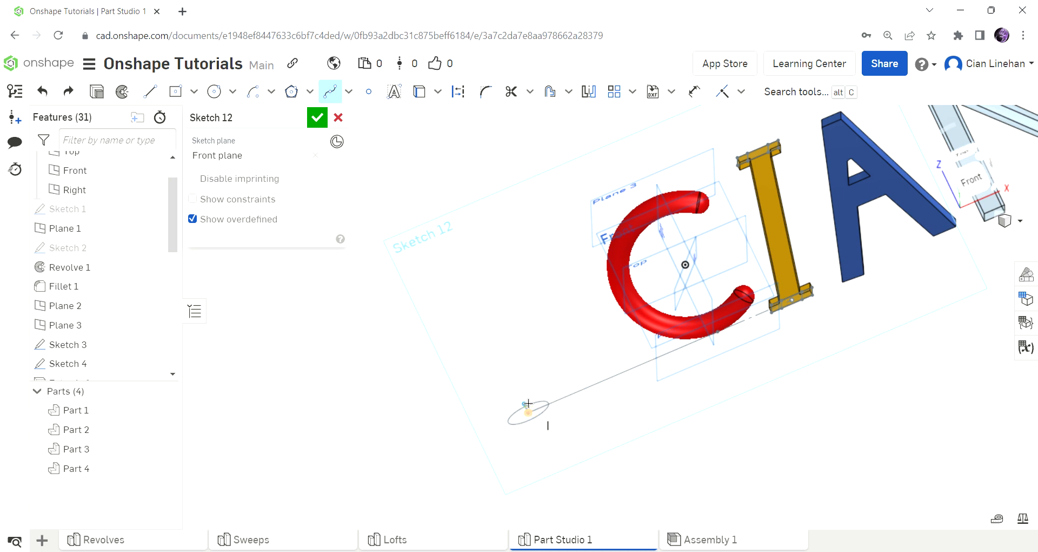
click(455, 381)
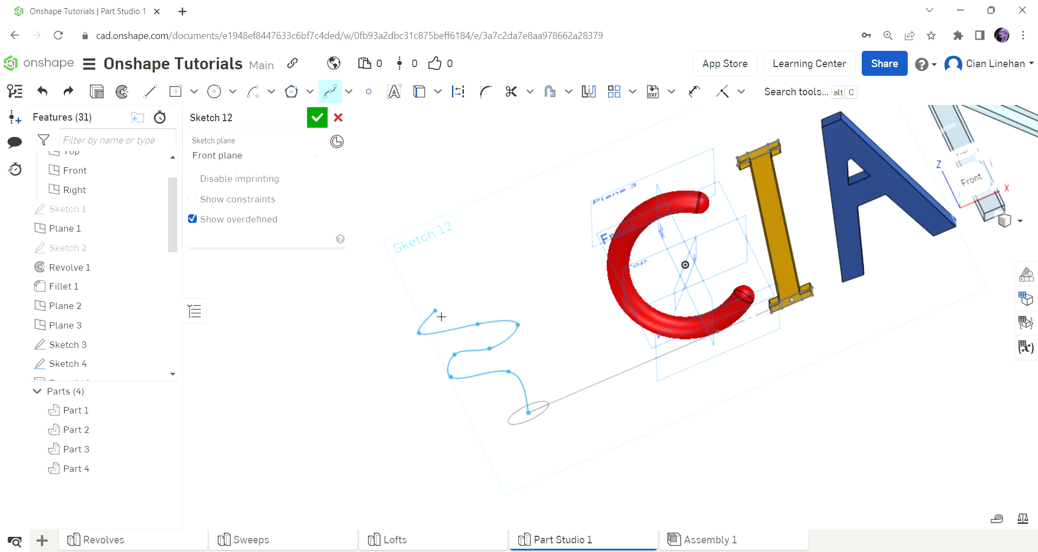
key(Escape)
click(317, 118)
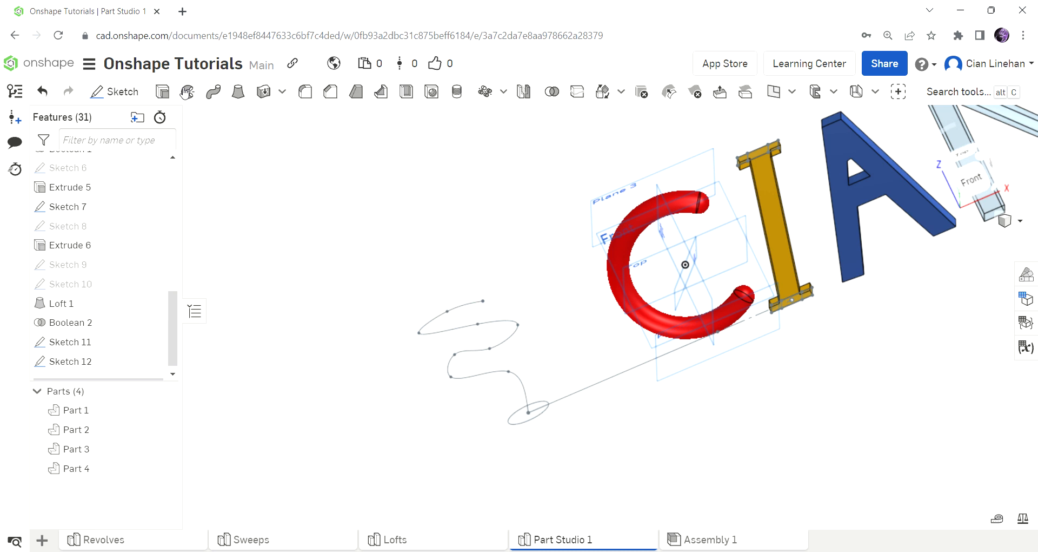
Step: Set up a sweep with the Sketch 11 circle as profile and the Sketch 12 spline as path
click(214, 91)
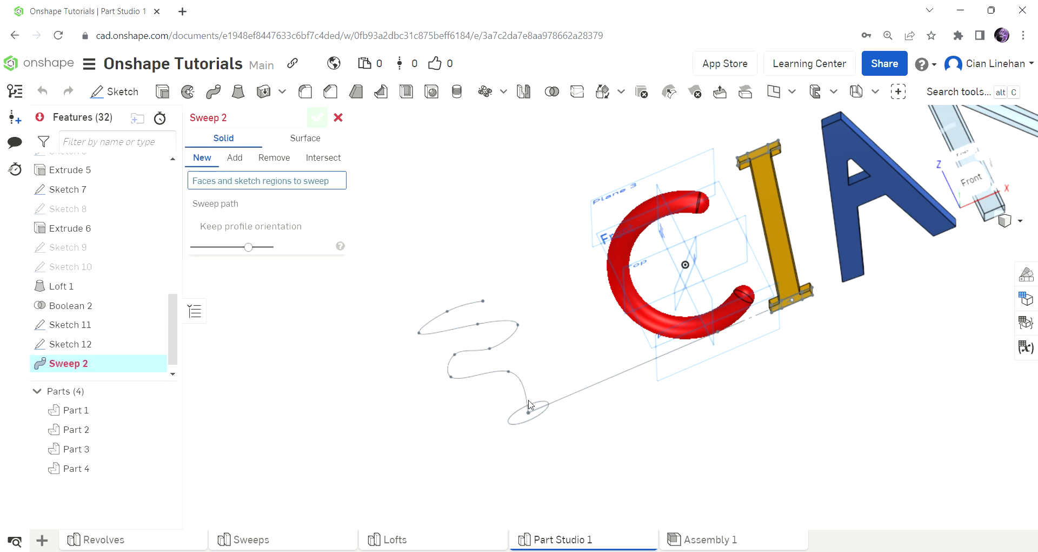
click(519, 414)
click(216, 216)
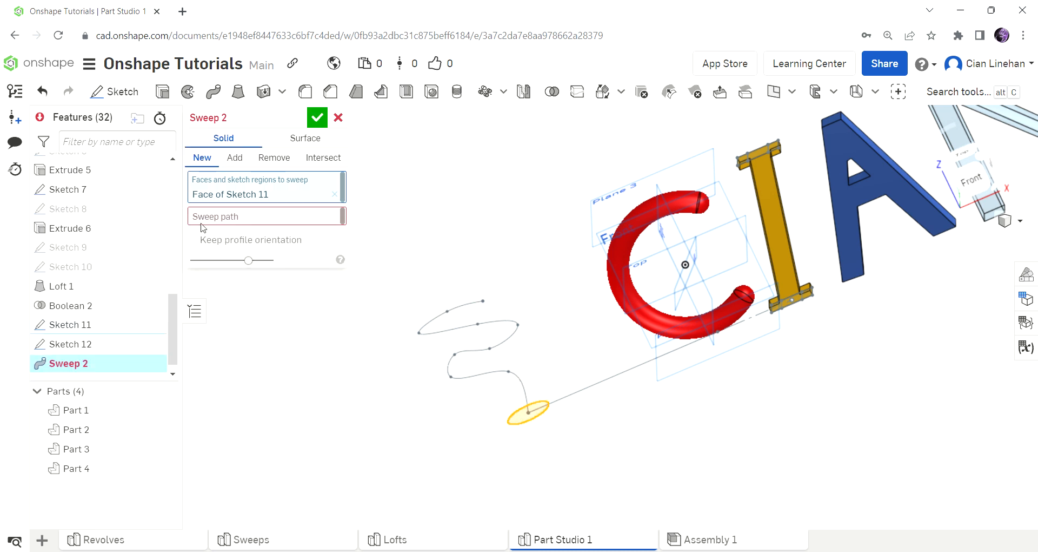
click(471, 352)
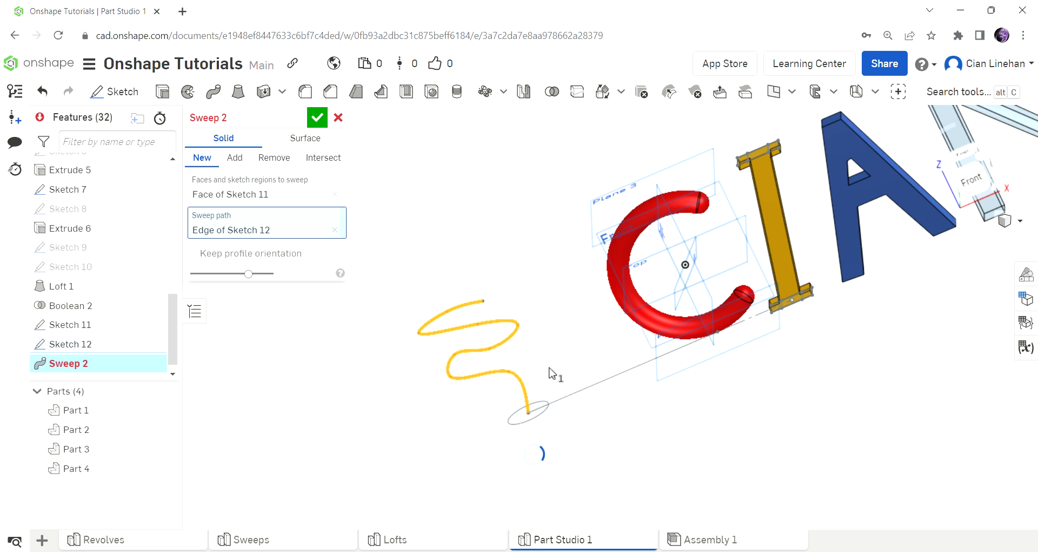
Step: Inspect the sweep preview from several angles and confirm Sweep 2, which fails from self-intersection
mouse_move(545, 352)
right_down()
mouse_move(578, 357)
mouse_move(564, 355)
right_up()
scroll(479, 325, up, 5)
right_drag(479, 325, 620, 352)
scroll(625, 335, up, 5)
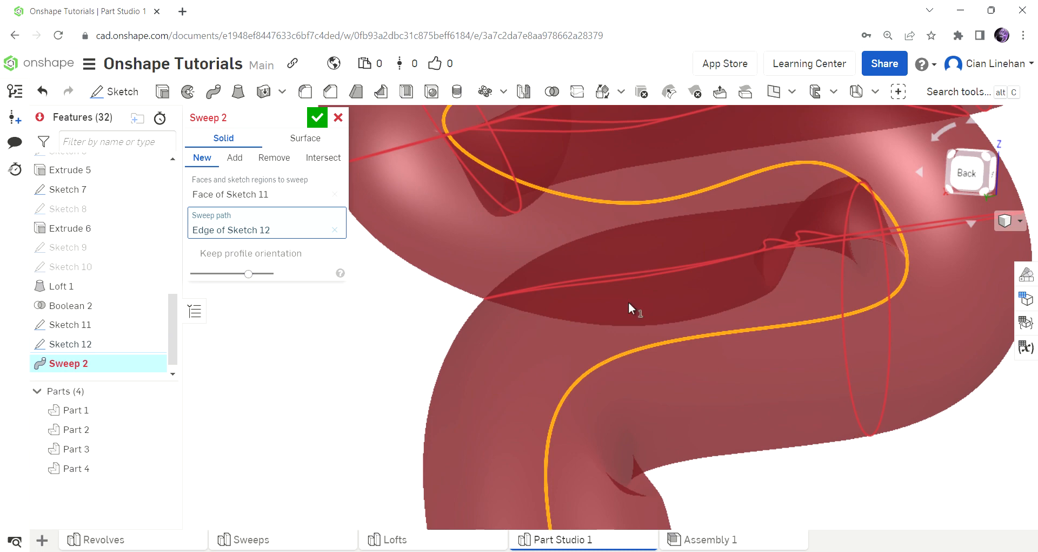
right_drag(891, 212, 578, 256)
scroll(572, 274, down, 10)
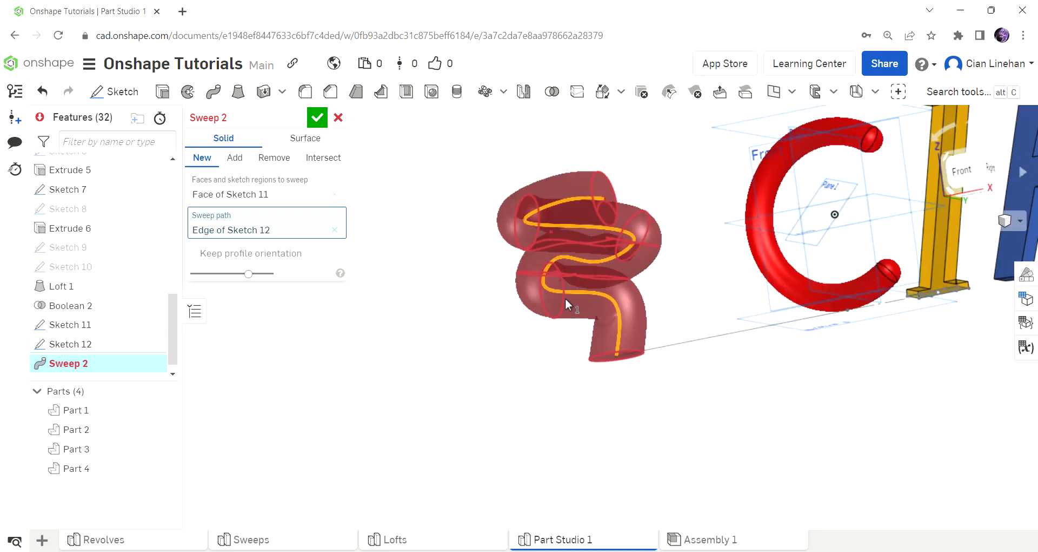
right_drag(565, 297, 556, 330)
scroll(643, 333, up, 10)
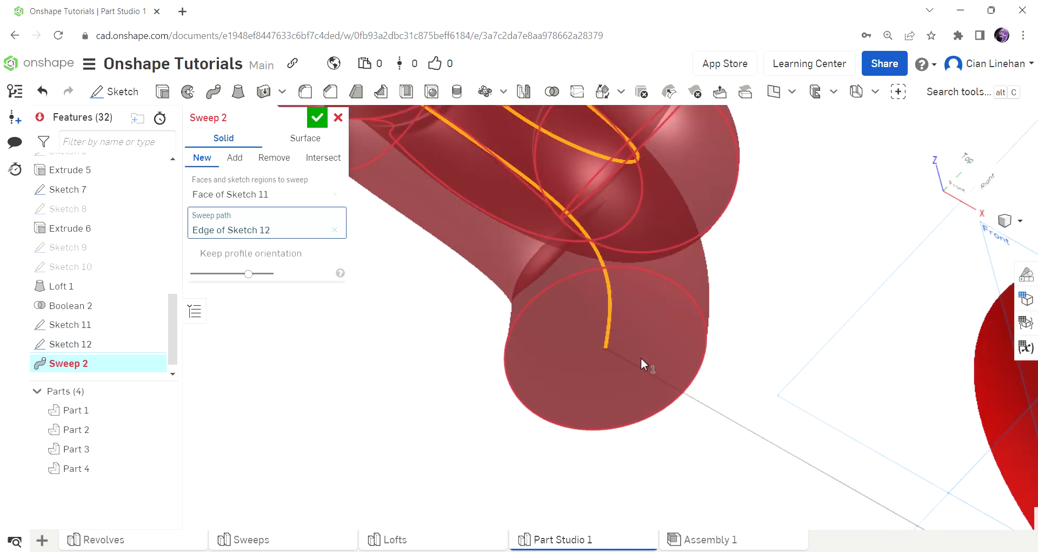
scroll(640, 358, up, 4)
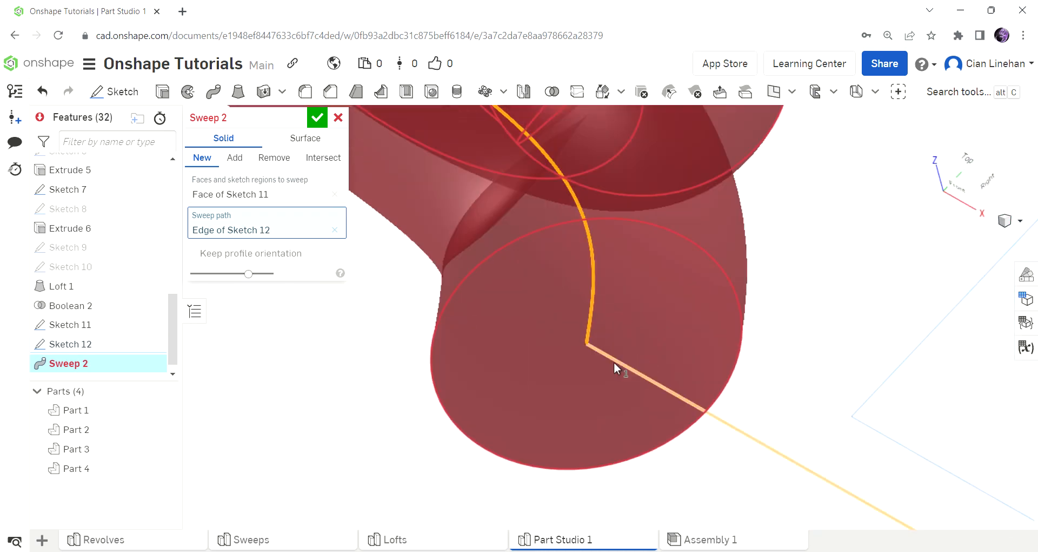
click(317, 118)
mouse_move(106, 360)
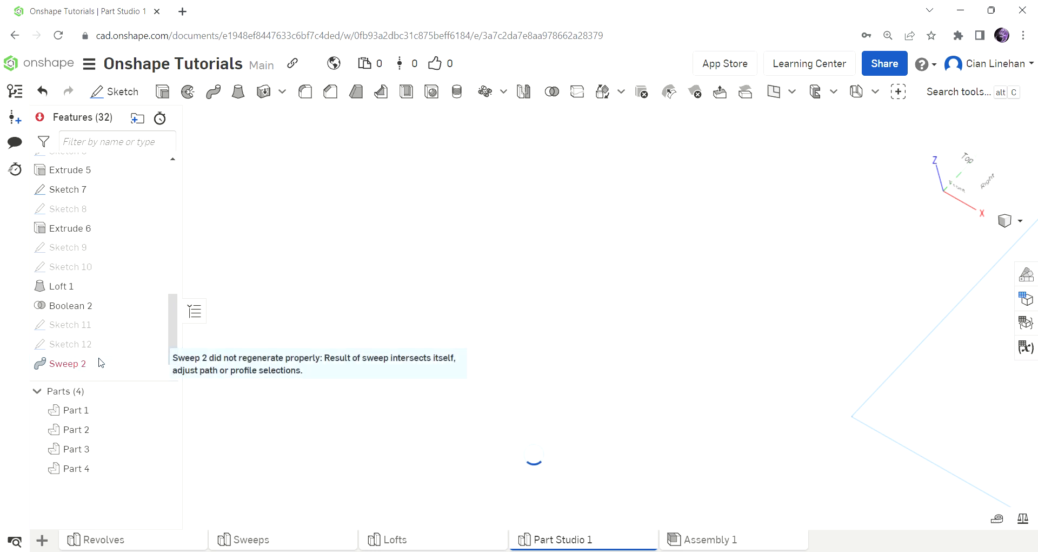
Step: Change the Sketch 11 circle's diameter from 2 to 0.2 in and accept the sketch
double_click(82, 325)
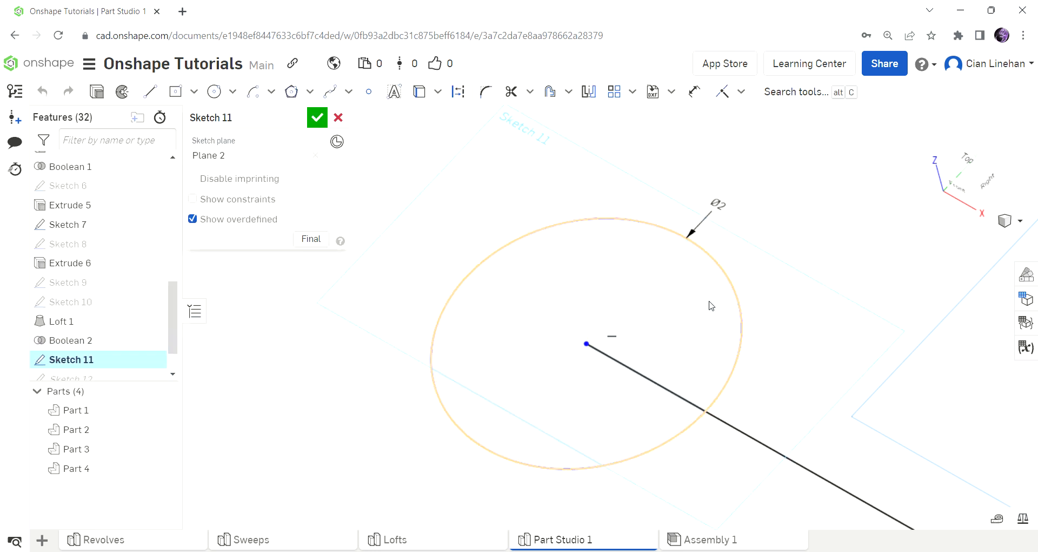
double_click(732, 212)
text(0.2)
key(Return)
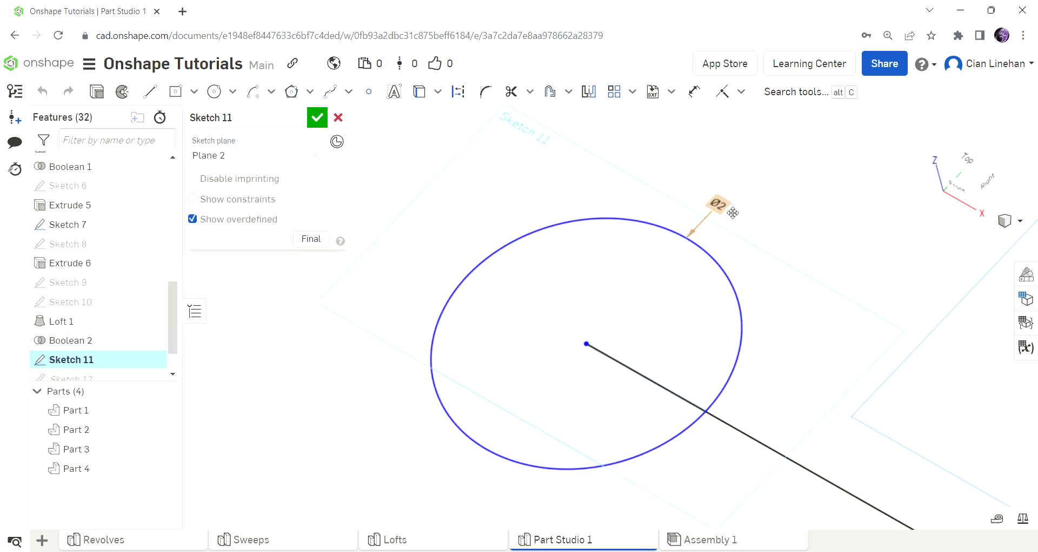
click(317, 118)
scroll(144, 354, down, 2)
scroll(744, 346, down, 5)
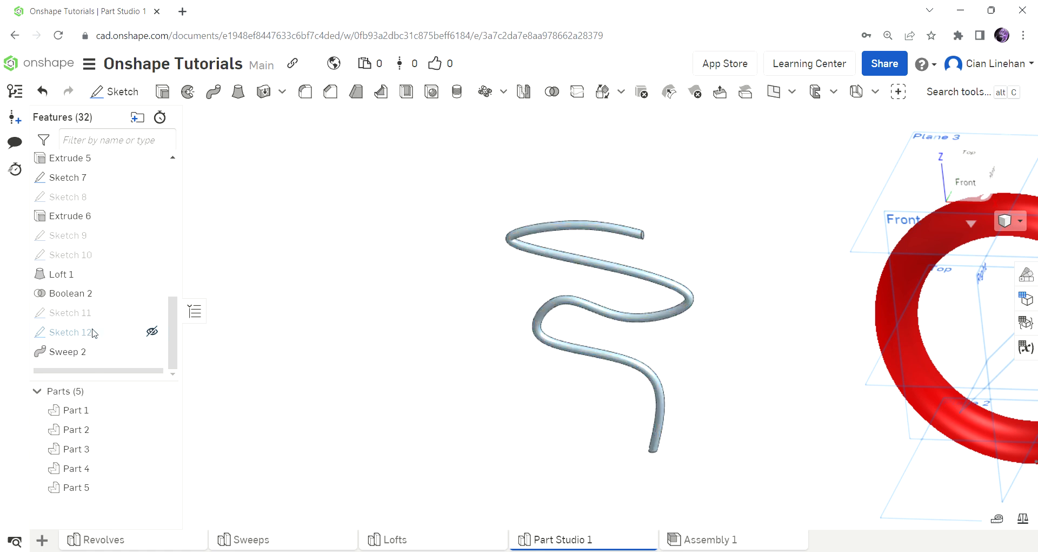
Step: Recheck that the Sketch 11 circle keeps its 0.2 in diameter and accept it again
double_click(89, 312)
double_click(657, 452)
key(Return)
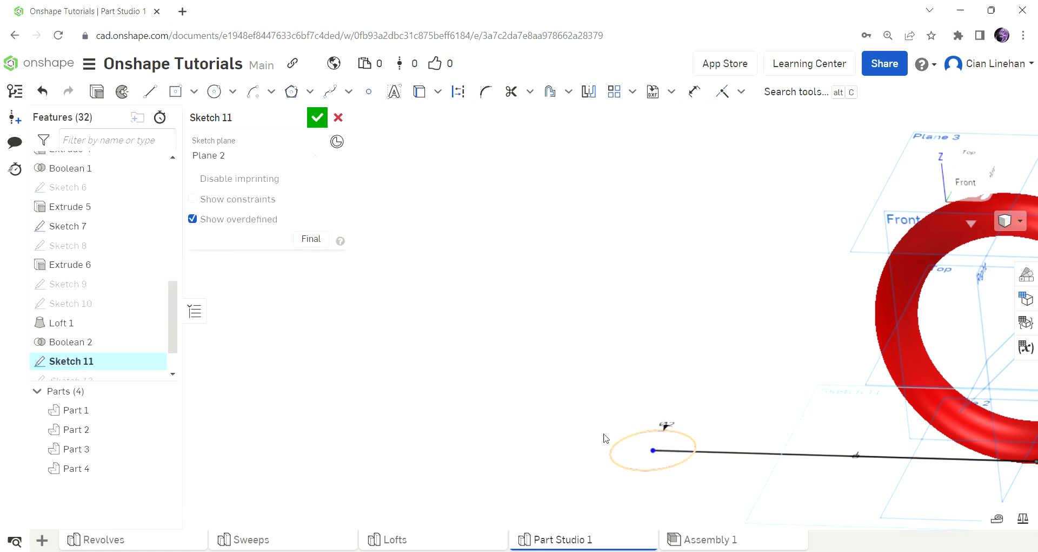
click(322, 125)
scroll(92, 362, down, 2)
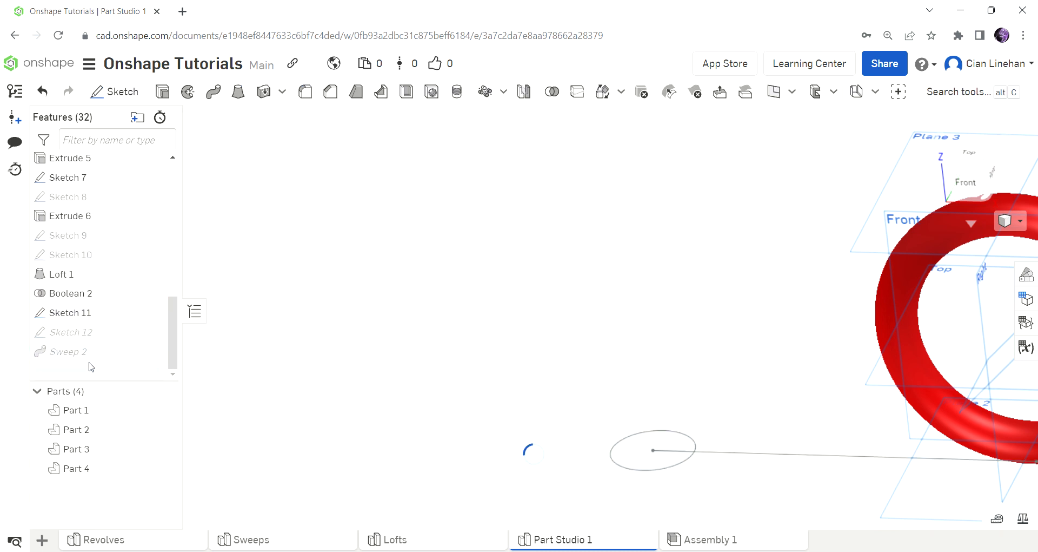
double_click(71, 332)
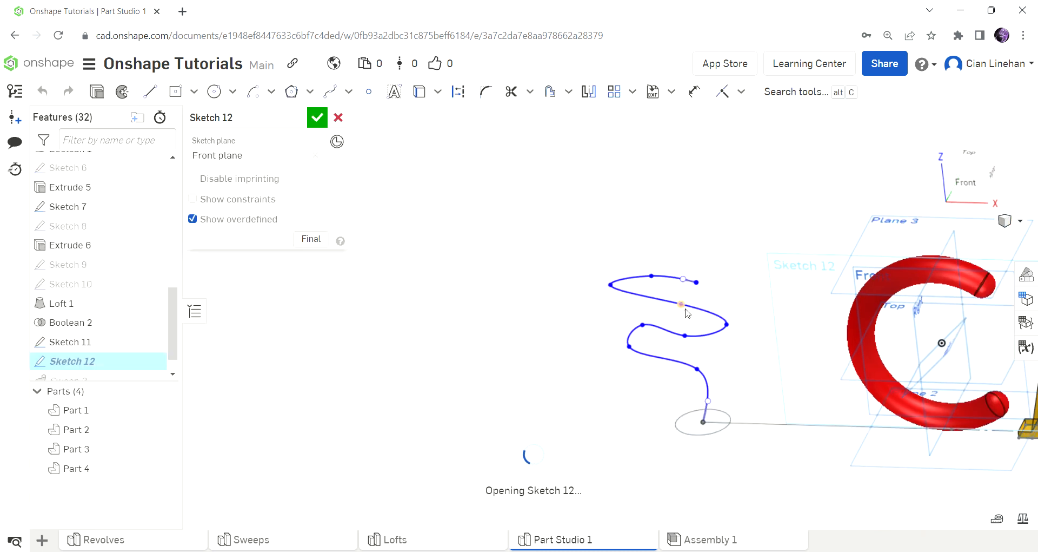
Step: Drag the Sketch 12 spline points to turn the path into a rough S-curve
drag(641, 326, 573, 279)
drag(691, 345, 687, 345)
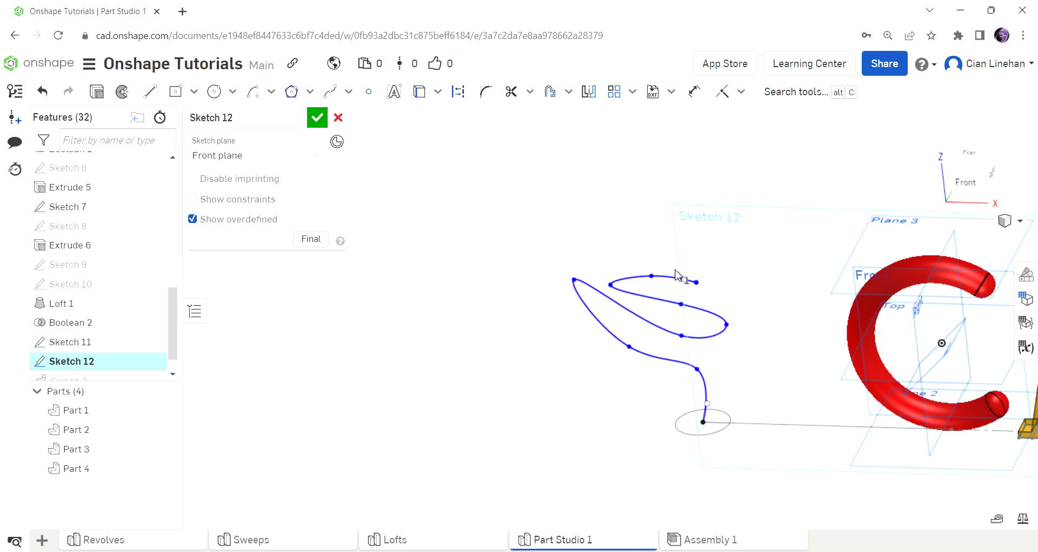
drag(697, 282, 741, 144)
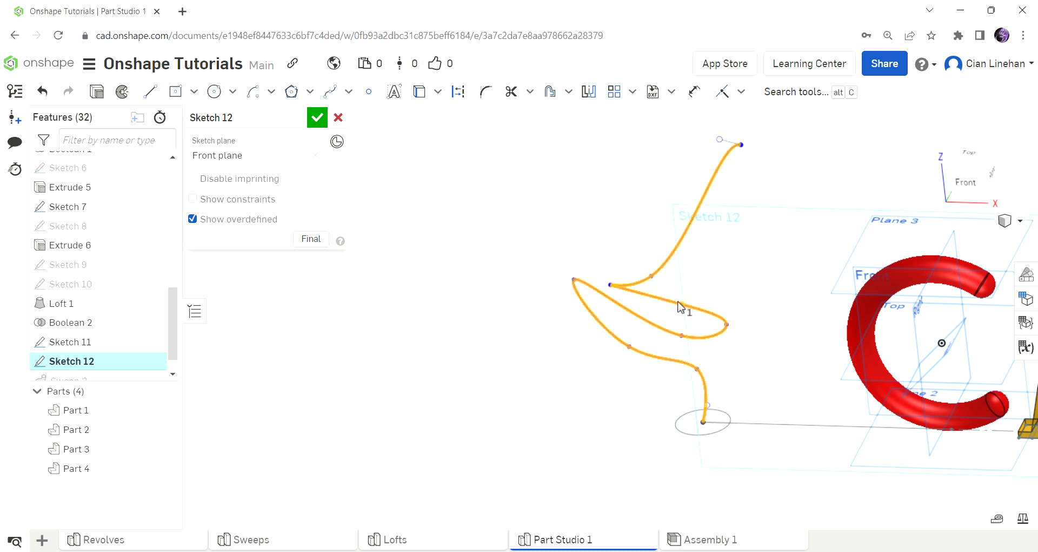
drag(612, 285, 643, 212)
drag(682, 304, 698, 241)
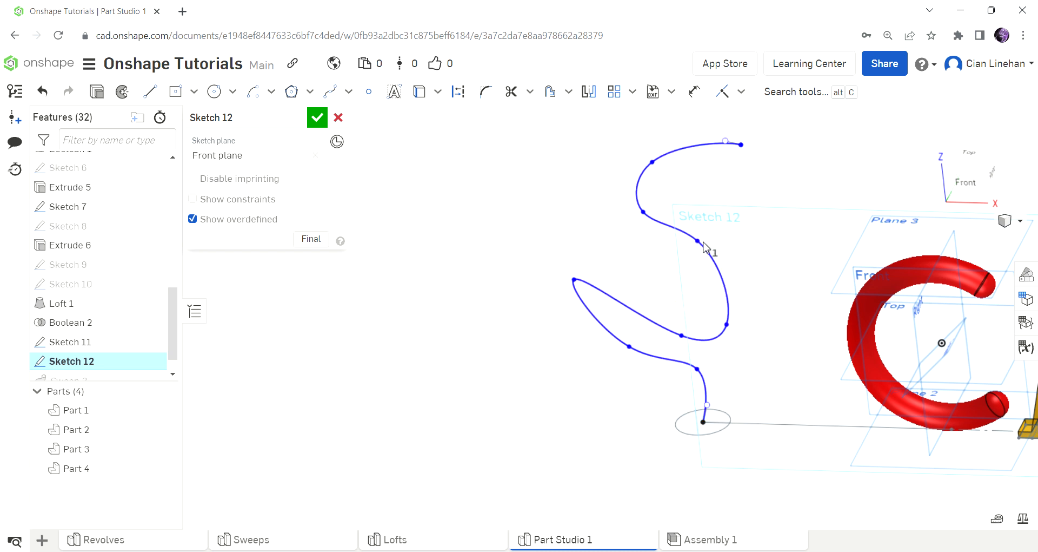
drag(728, 325, 756, 266)
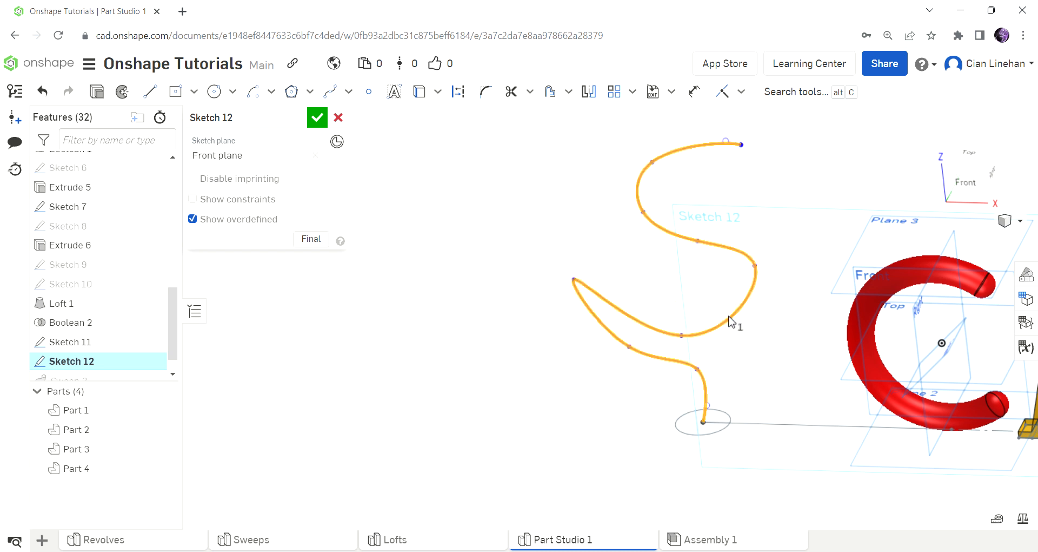
drag(681, 335, 689, 336)
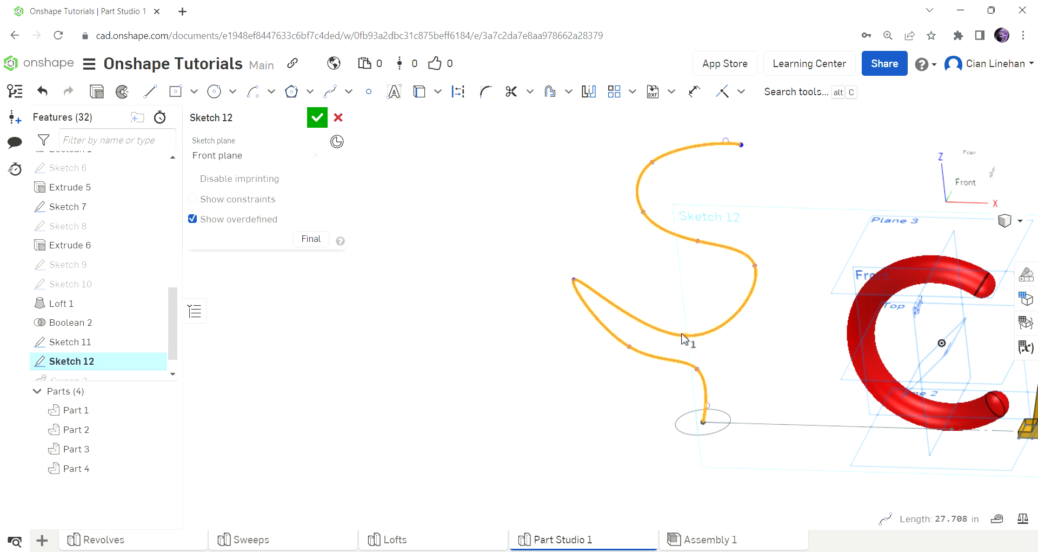
mouse_move(690, 336)
mouse_down()
mouse_move(702, 335)
mouse_move(688, 334)
mouse_up()
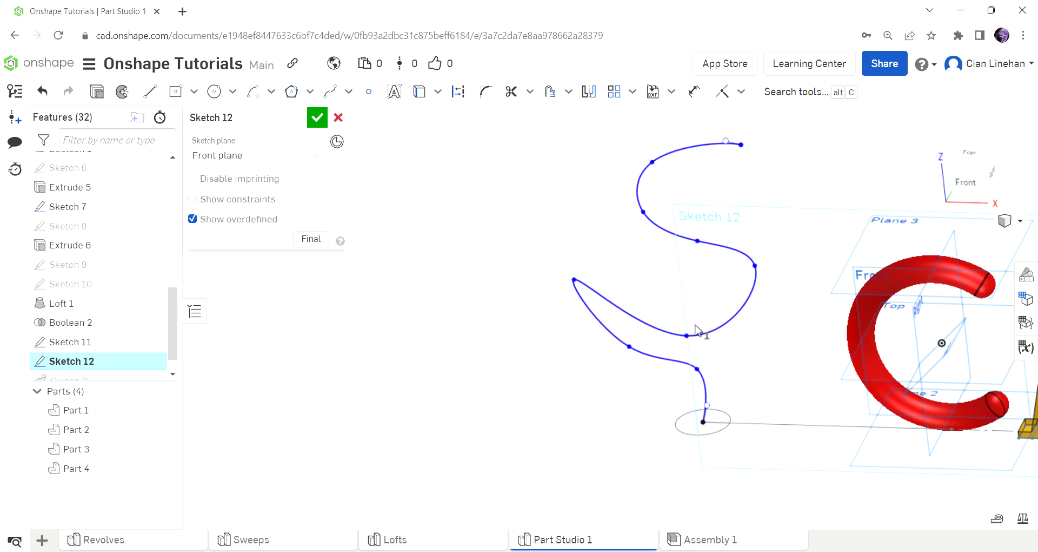
click(719, 344)
drag(686, 340, 691, 305)
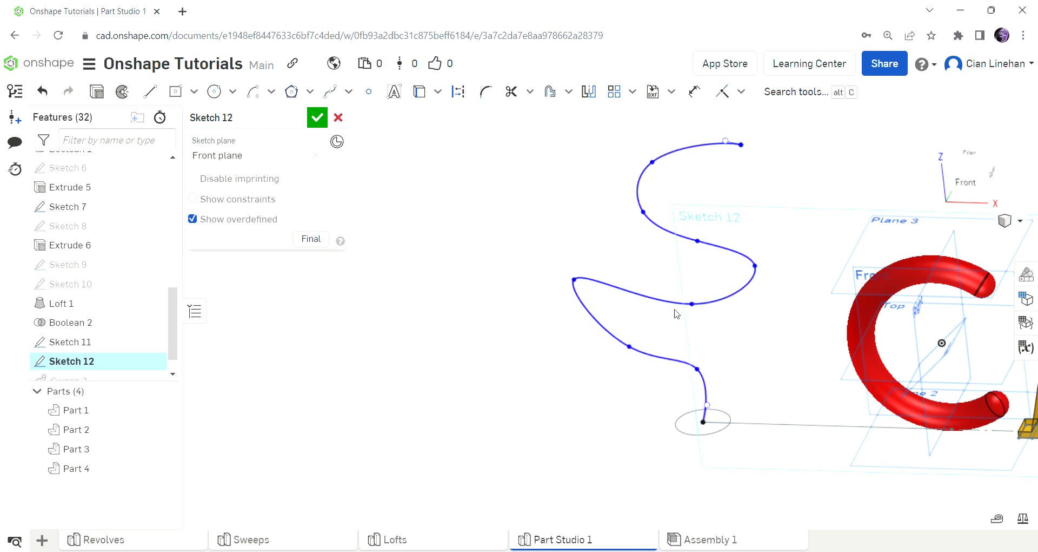
scroll(713, 359, down, 3)
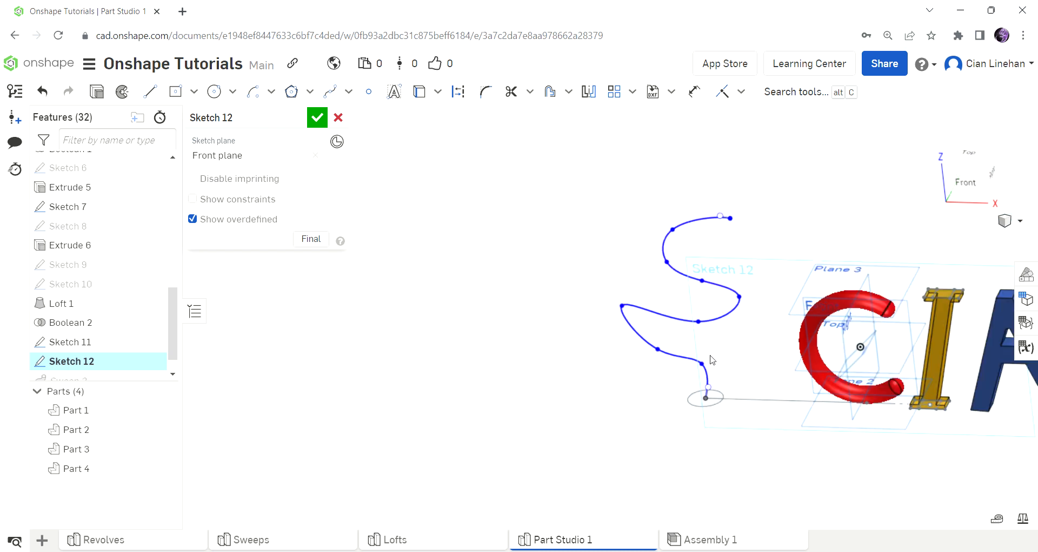
scroll(712, 359, down, 1)
Step: Stretch the spline's top much higher, smooth the S-curve's bulges, and accept Sketch 12
drag(726, 245, 725, 186)
drag(682, 259, 678, 199)
drag(672, 279, 655, 253)
drag(703, 294, 695, 266)
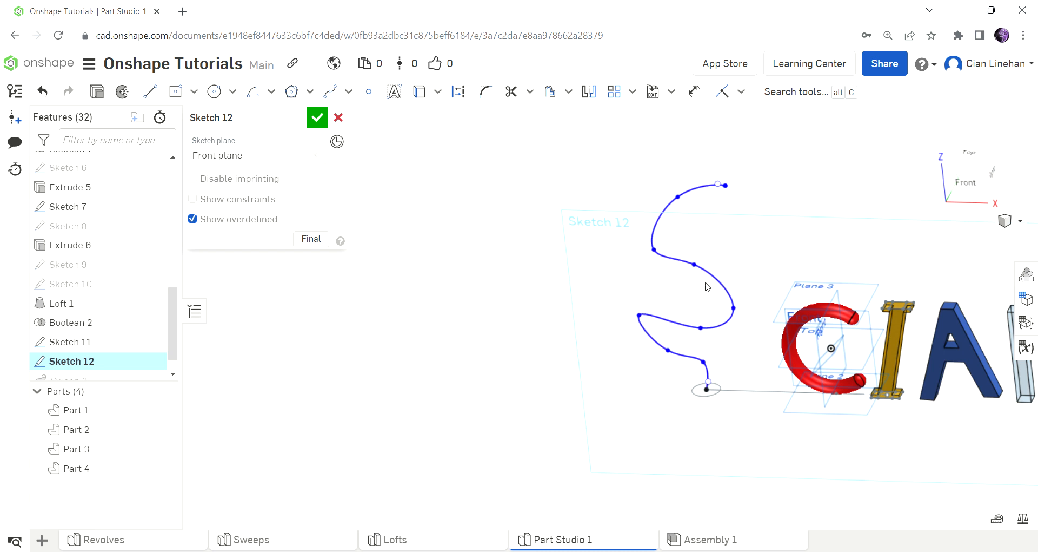
drag(700, 328, 718, 330)
drag(726, 186, 724, 109)
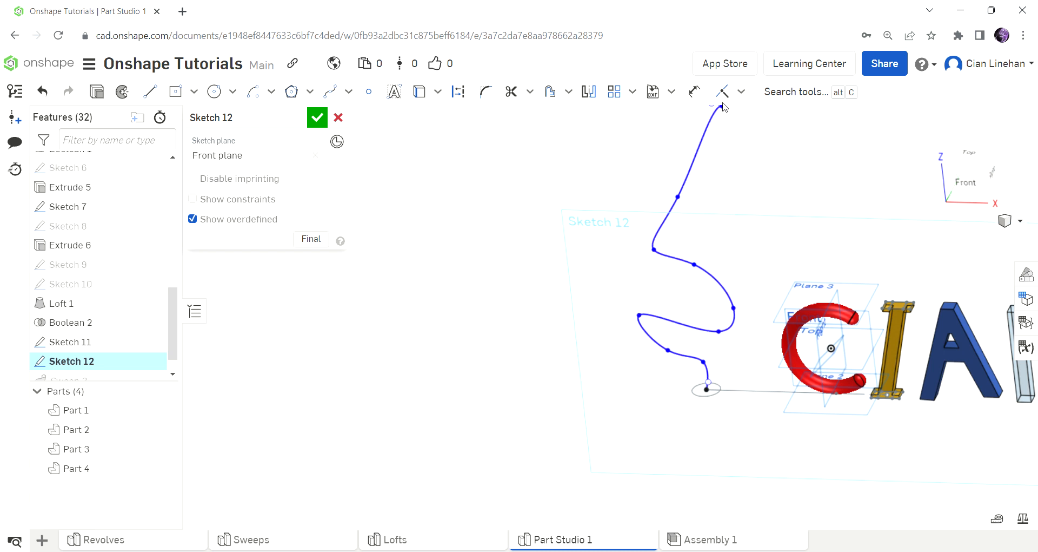
drag(677, 196, 662, 138)
drag(654, 249, 657, 205)
drag(694, 264, 701, 225)
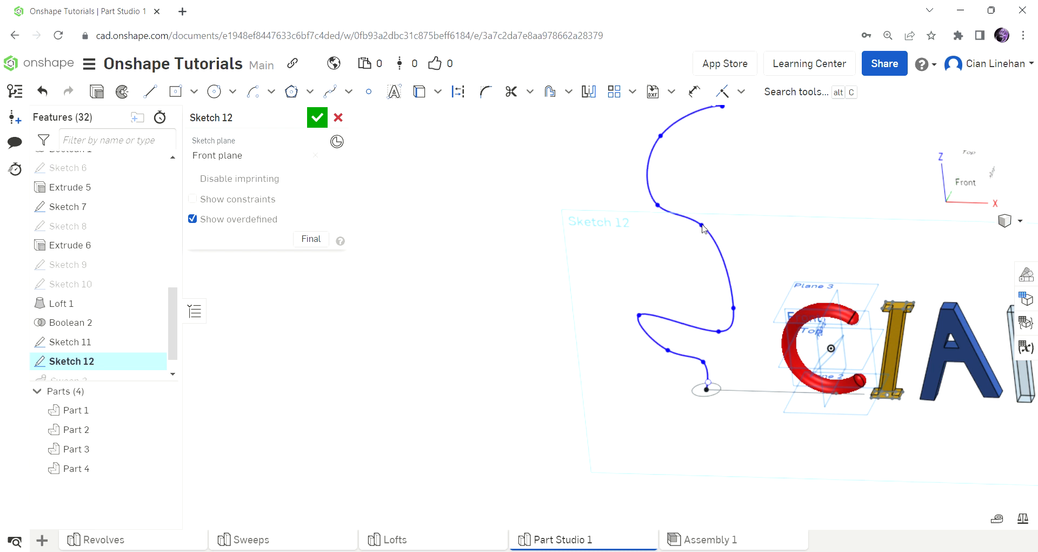
drag(734, 308, 748, 252)
drag(712, 324, 702, 294)
drag(699, 366, 691, 368)
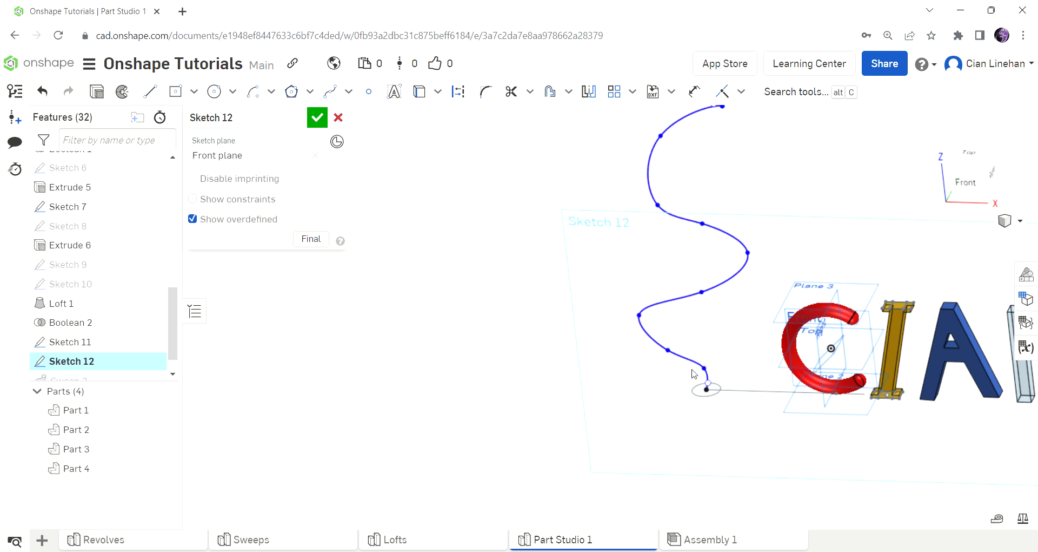
click(317, 117)
scroll(96, 373, down, 1)
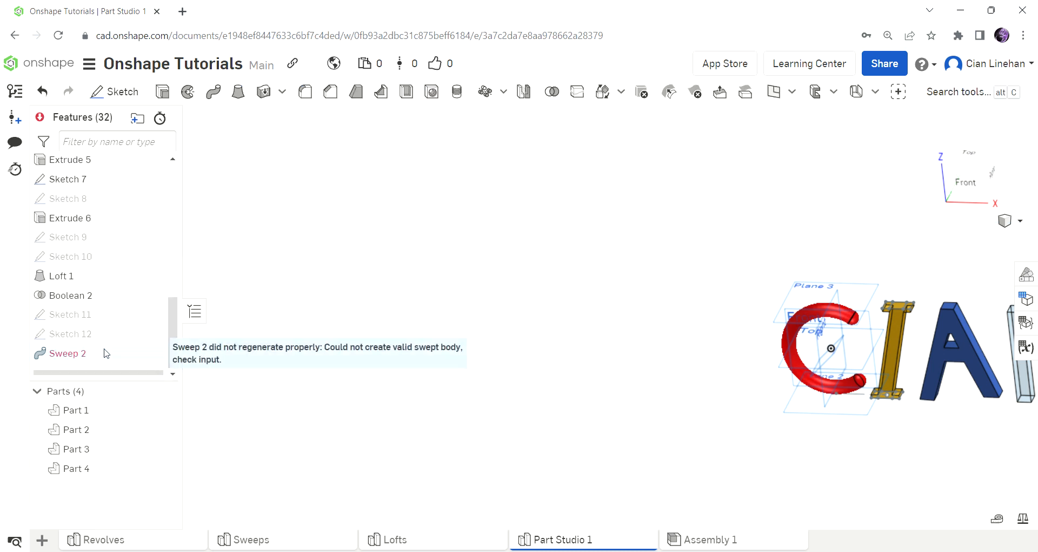
Step: Reopen Sweep 2, inspect the tube preview from several angles, and confirm the edit
double_click(104, 357)
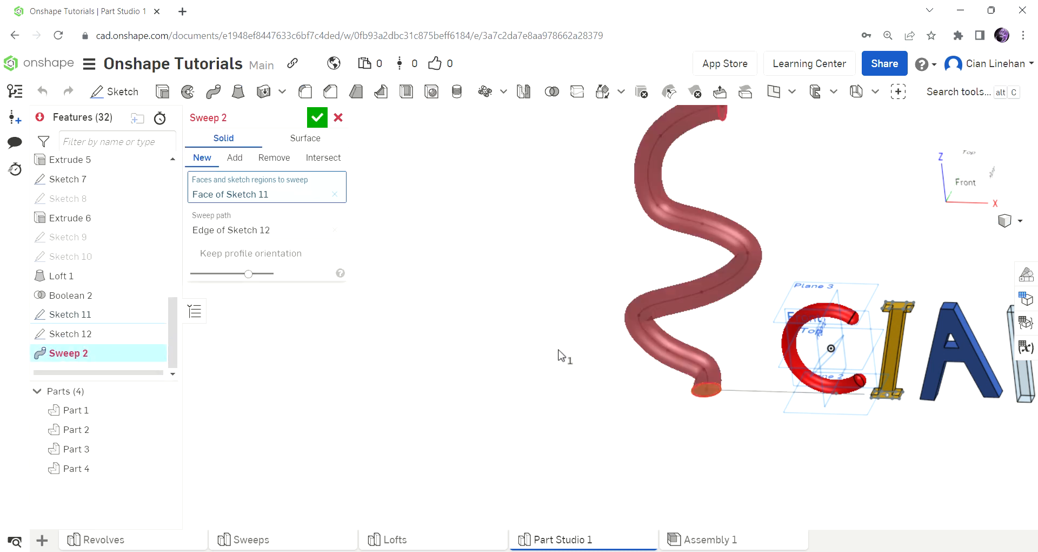
scroll(695, 359, up, 10)
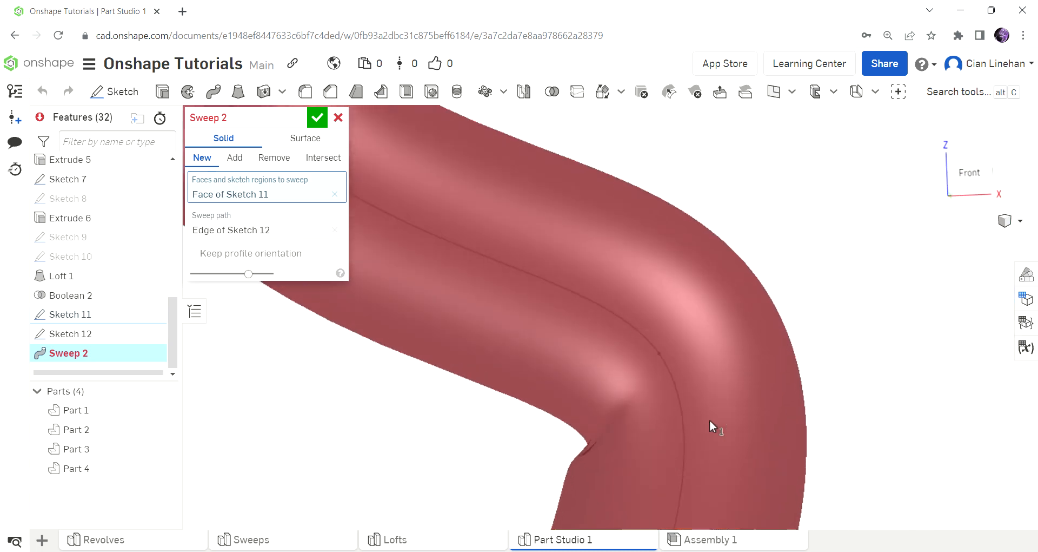
scroll(695, 432, down, 10)
scroll(631, 335, up, 6)
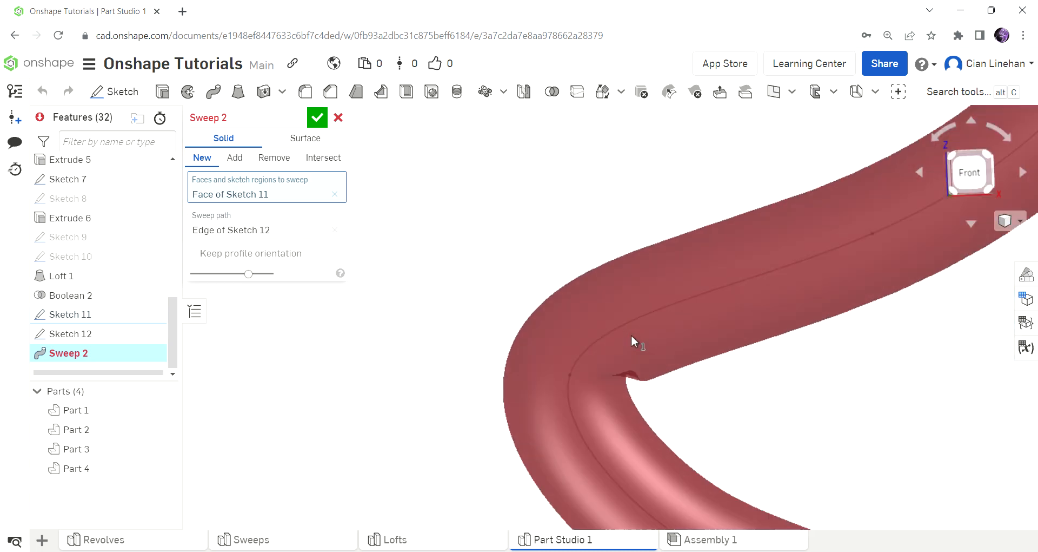
scroll(631, 335, down, 8)
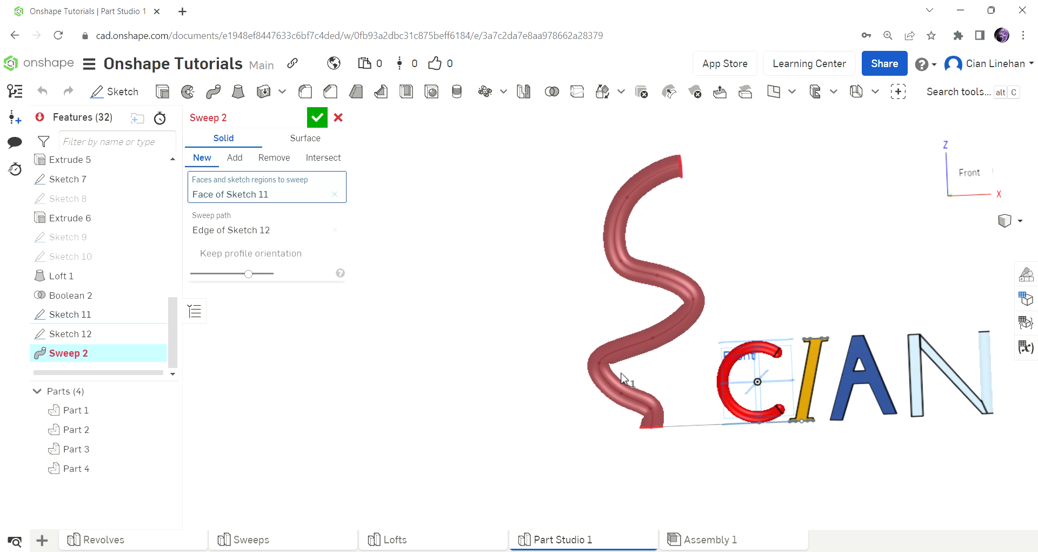
scroll(636, 326, up, 2)
right_drag(637, 326, 661, 177)
scroll(661, 178, down, 3)
scroll(696, 337, up, 10)
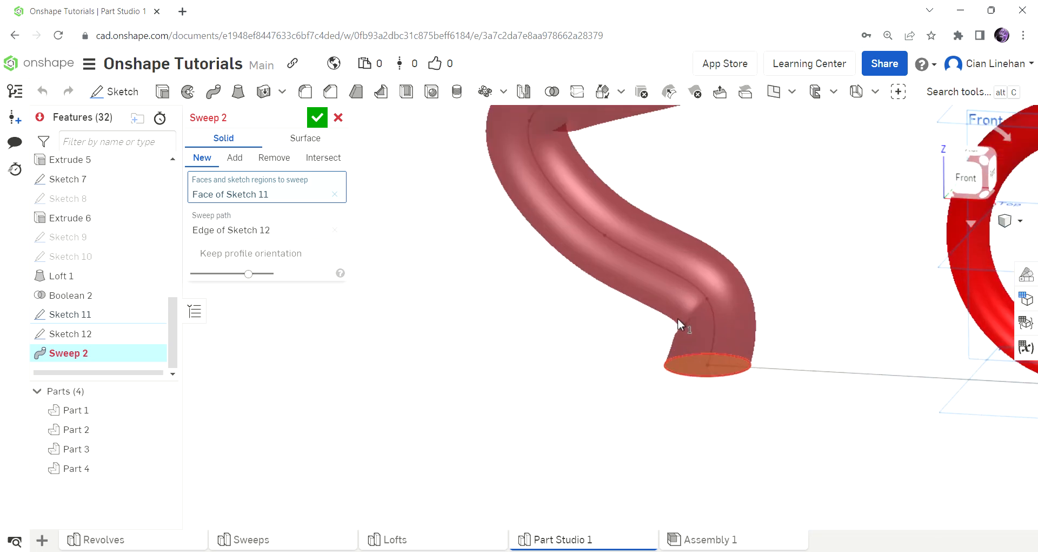
right_drag(699, 303, 741, 331)
scroll(626, 289, up, 5)
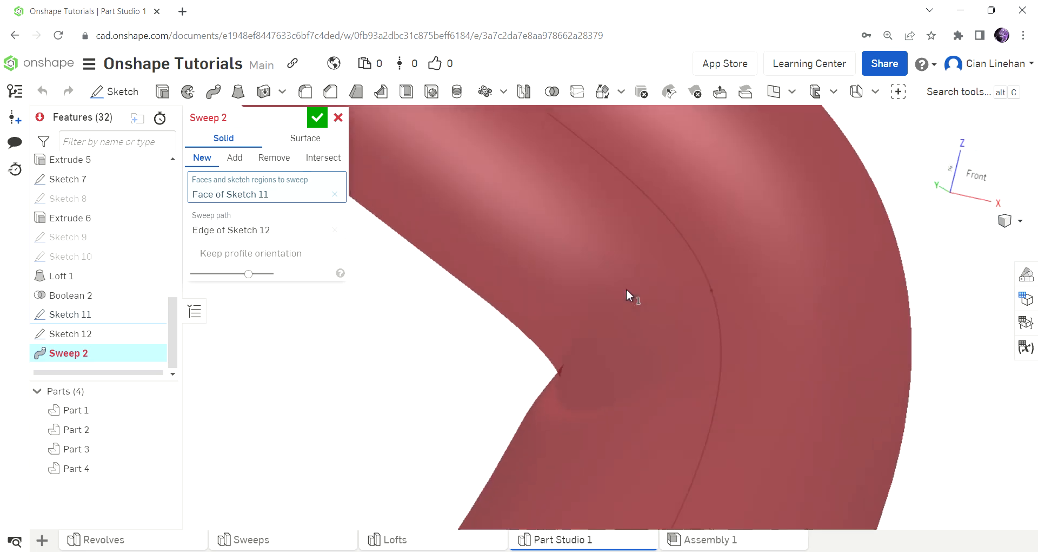
scroll(612, 304, down, 4)
right_click(661, 360)
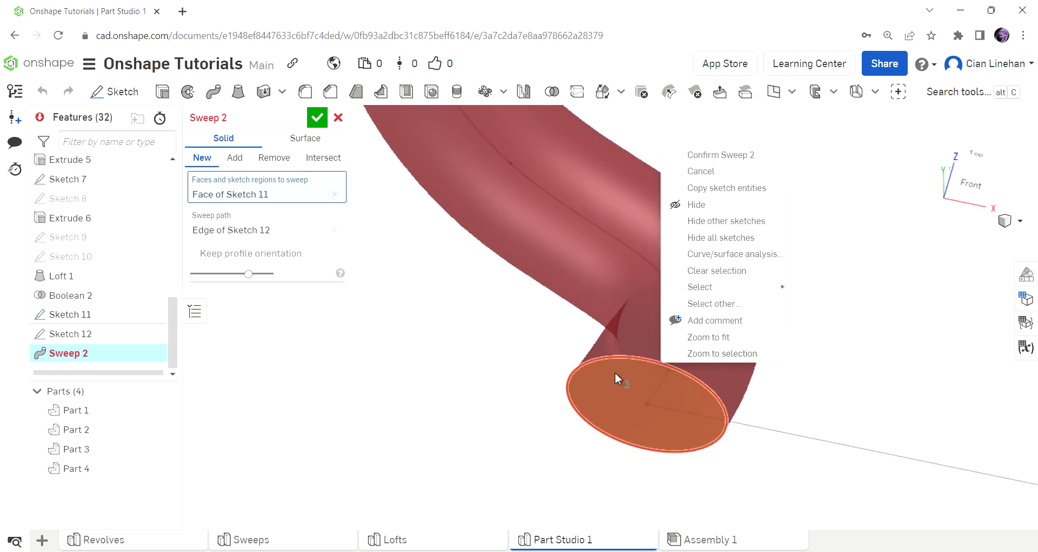
scroll(494, 403, down, 3)
scroll(493, 407, down, 4)
right_drag(493, 406, 459, 394)
scroll(496, 360, up, 3)
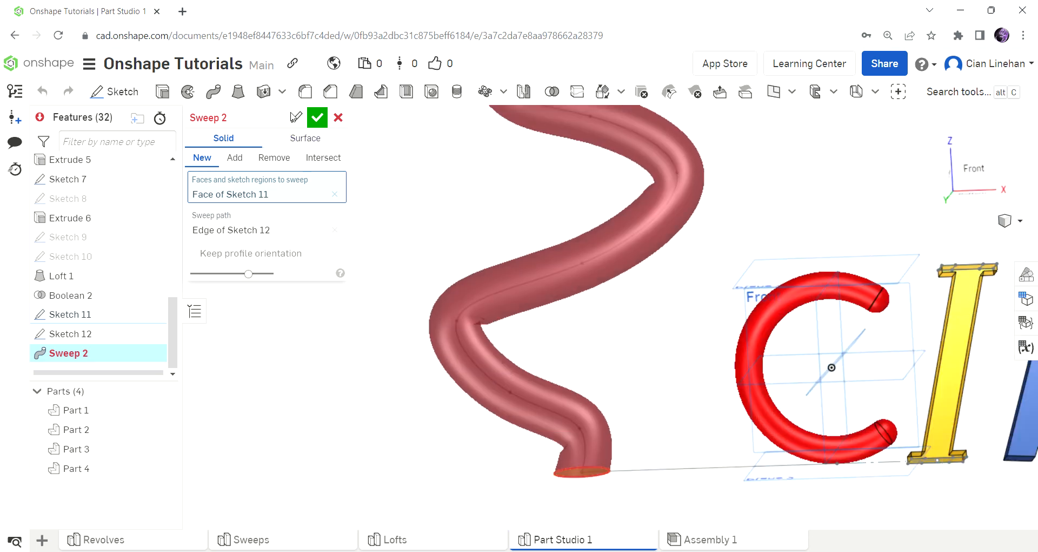
click(317, 118)
Step: Delete the failed Sweep 2 feature from the feature list
mouse_move(79, 357)
key(Delete)
scroll(465, 360, down, 5)
Step: From a near-front view, box-select Sketch 11 and Sketch 12 and delete both
scroll(670, 331, up, 5)
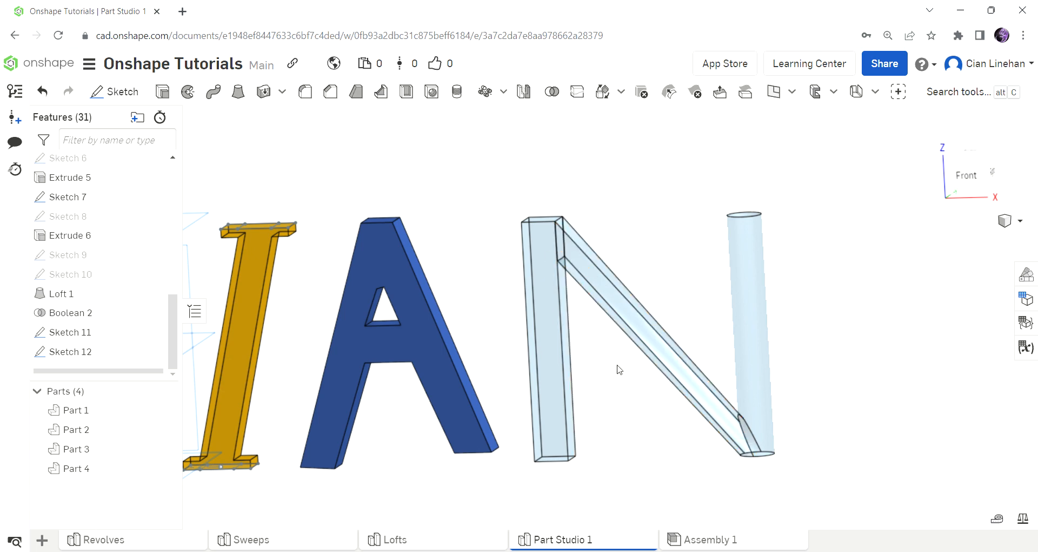
scroll(731, 364, up, 3)
scroll(715, 411, down, 4)
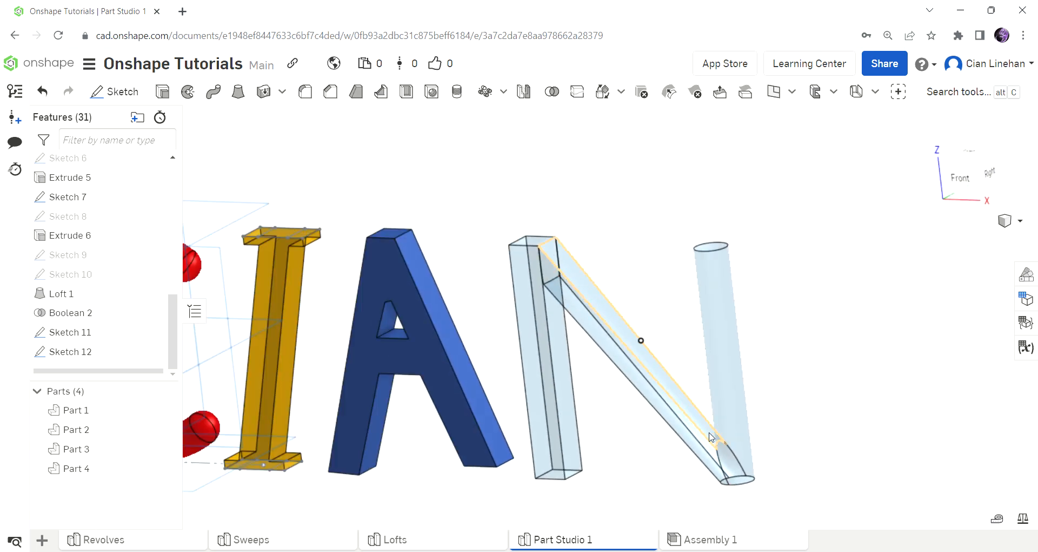
scroll(735, 465, up, 5)
scroll(742, 484, down, 3)
scroll(807, 424, up, 4)
right_drag(806, 424, 726, 487)
scroll(775, 478, down, 10)
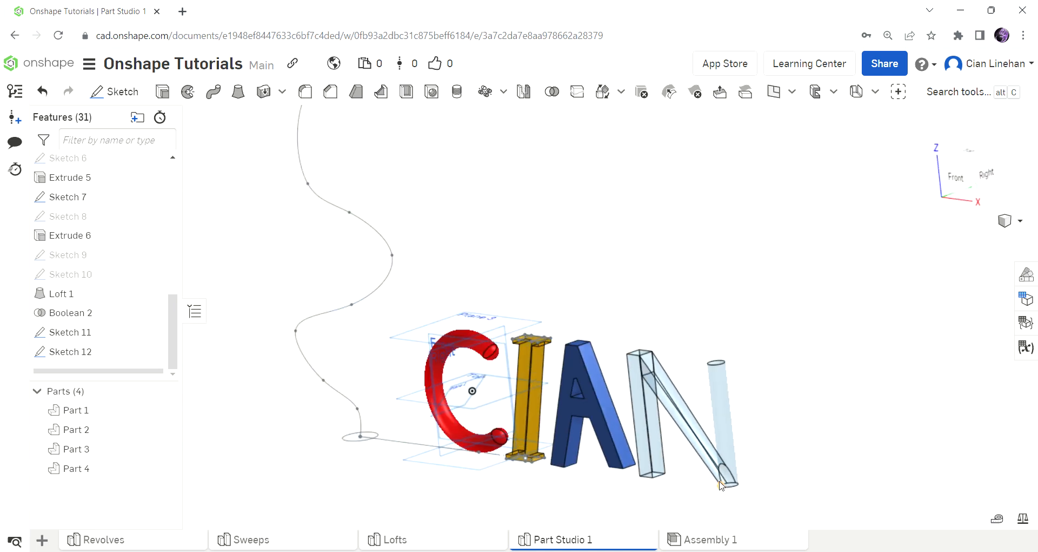
right_drag(616, 445, 673, 416)
mouse_move(342, 159)
mouse_down()
mouse_move(434, 280)
mouse_move(459, 475)
mouse_move(475, 492)
mouse_up()
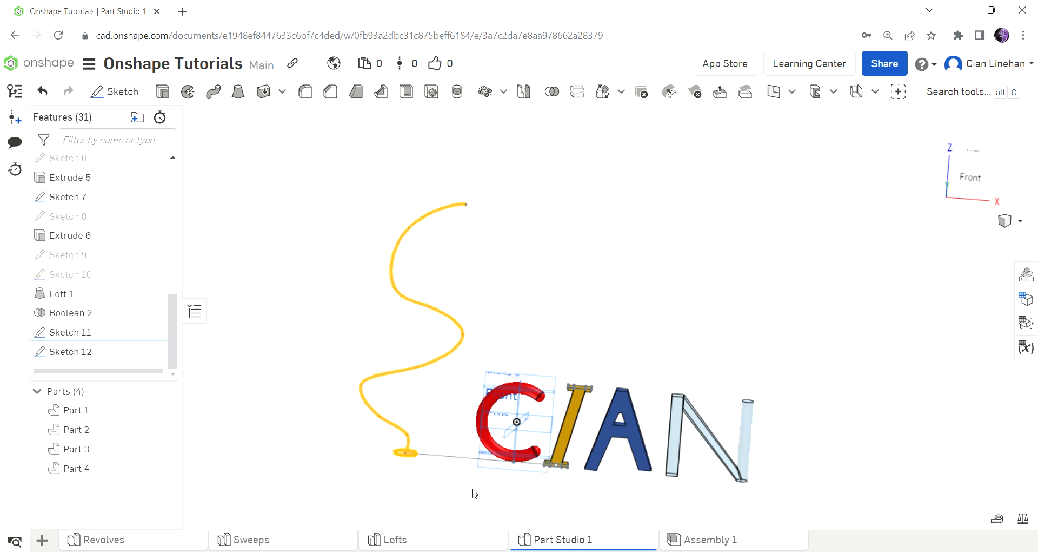
key(Delete)
scroll(610, 443, down, 4)
right_click(569, 377)
scroll(565, 408, up, 5)
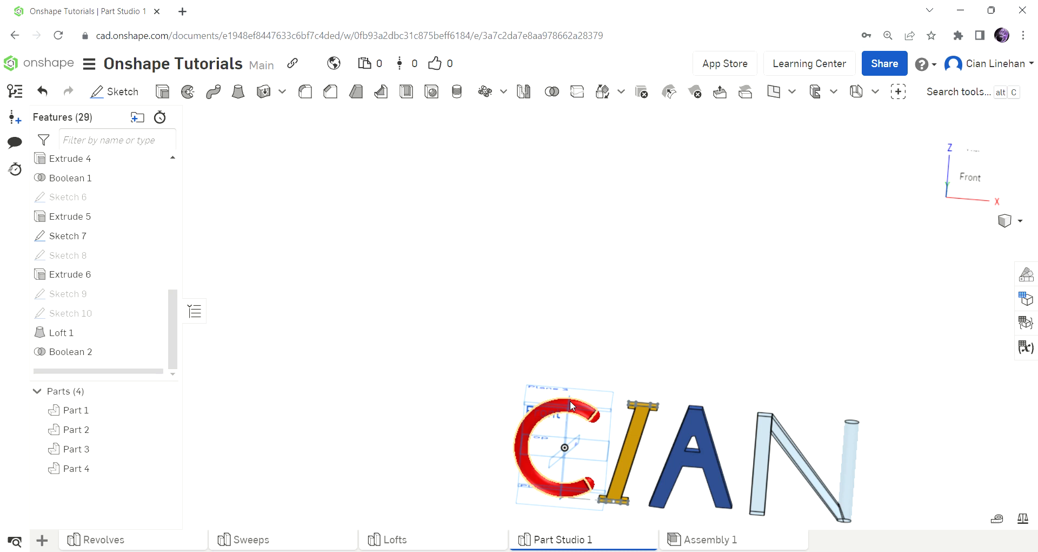
Step: Hide all reference planes from Plane 3's context menu
right_click(540, 382)
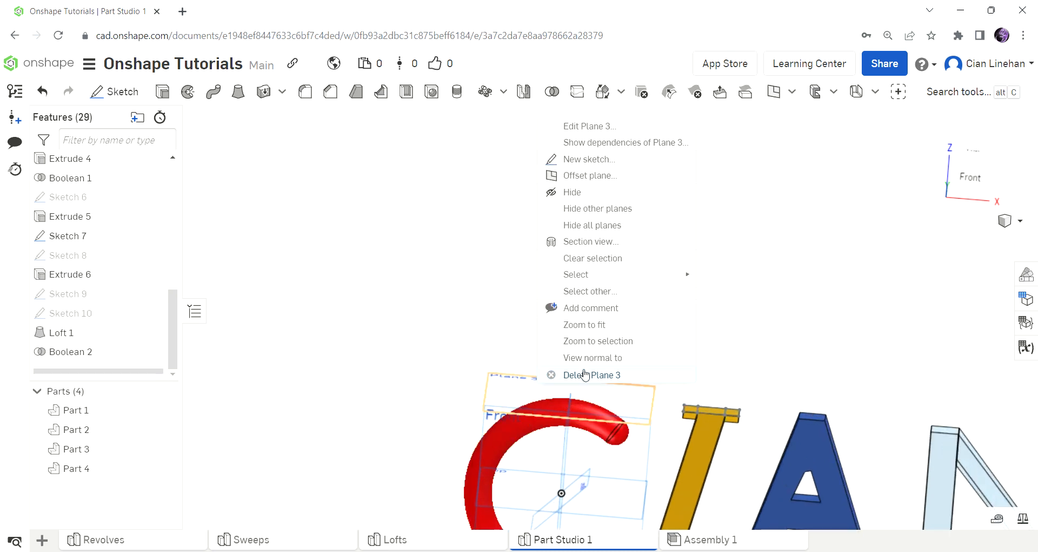
click(636, 227)
scroll(552, 238, down, 3)
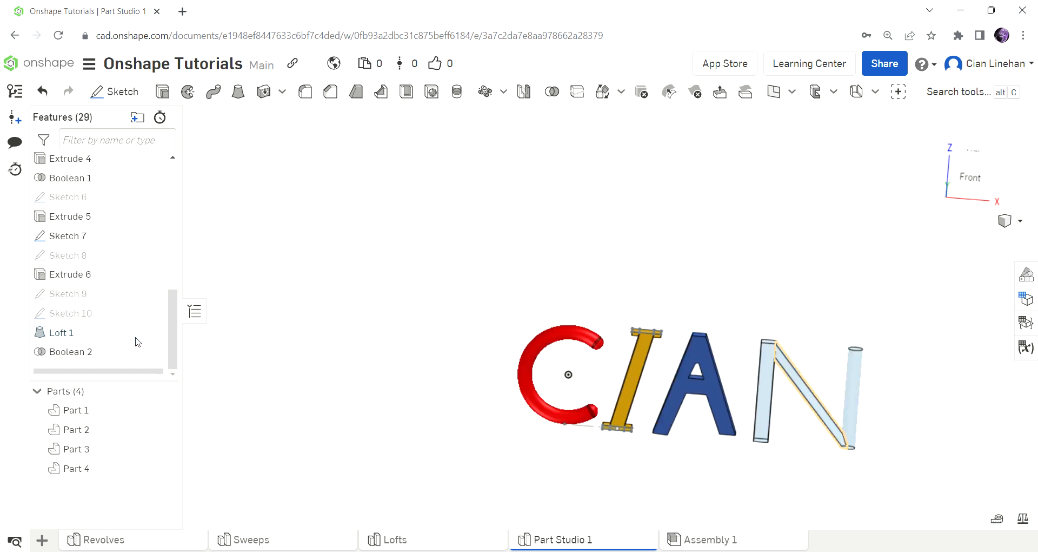
scroll(594, 428, up, 4)
Step: Dismiss the Sketch 3 menu without changes, clear the selection on the red C, and bring up the N part's options
right_click(620, 428)
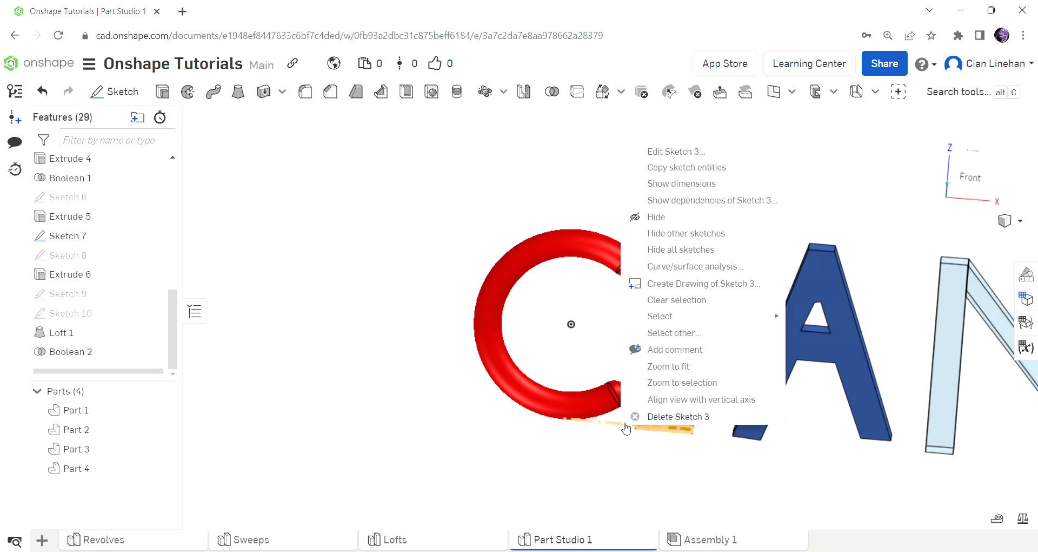
key(Escape)
scroll(462, 339, down, 5)
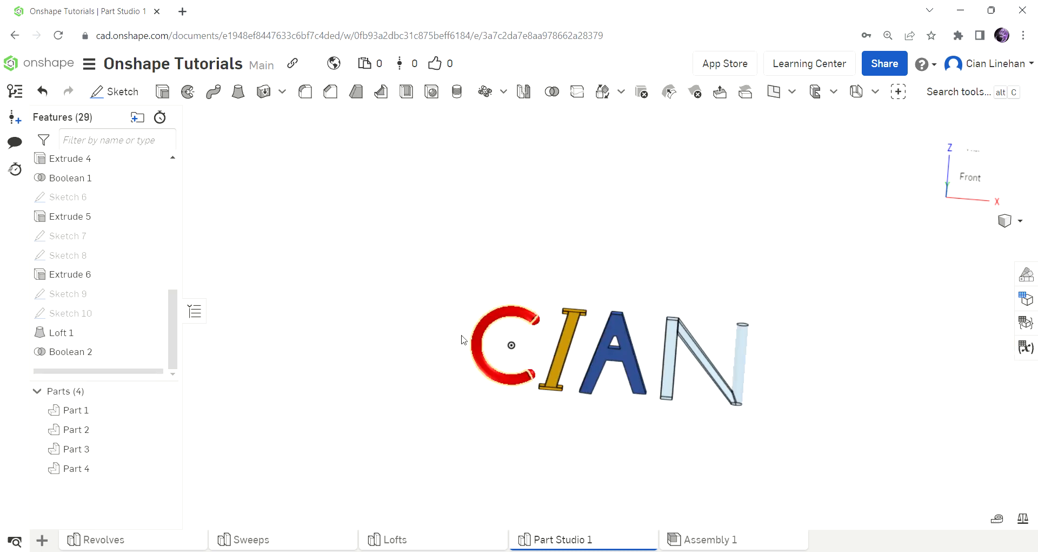
right_click(527, 346)
click(546, 369)
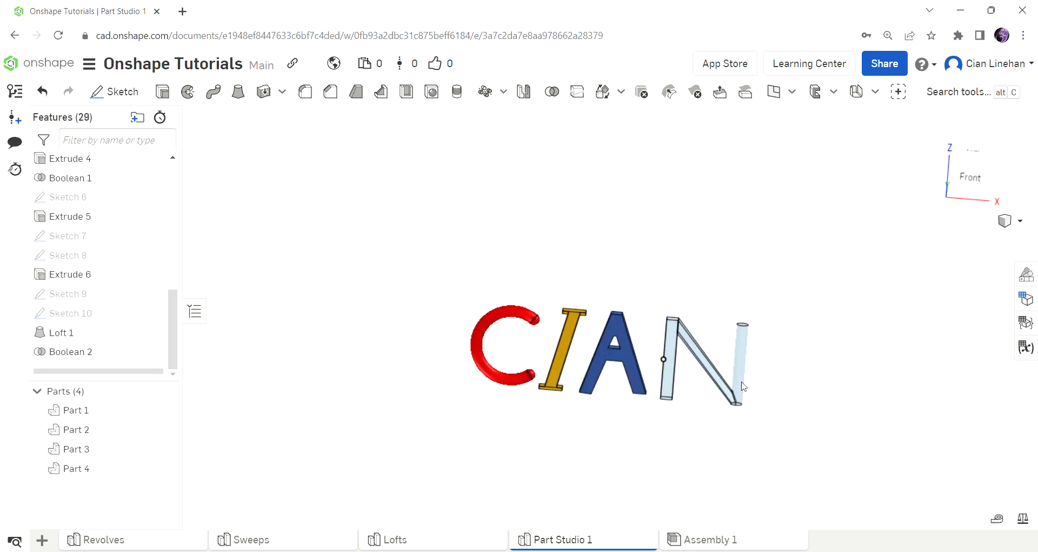
scroll(844, 394, up, 5)
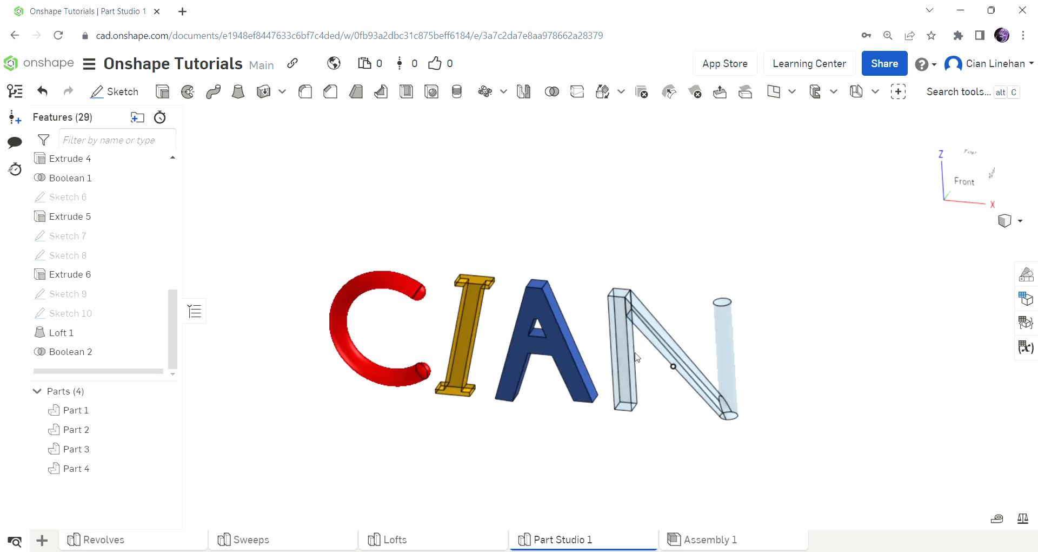
right_click(620, 338)
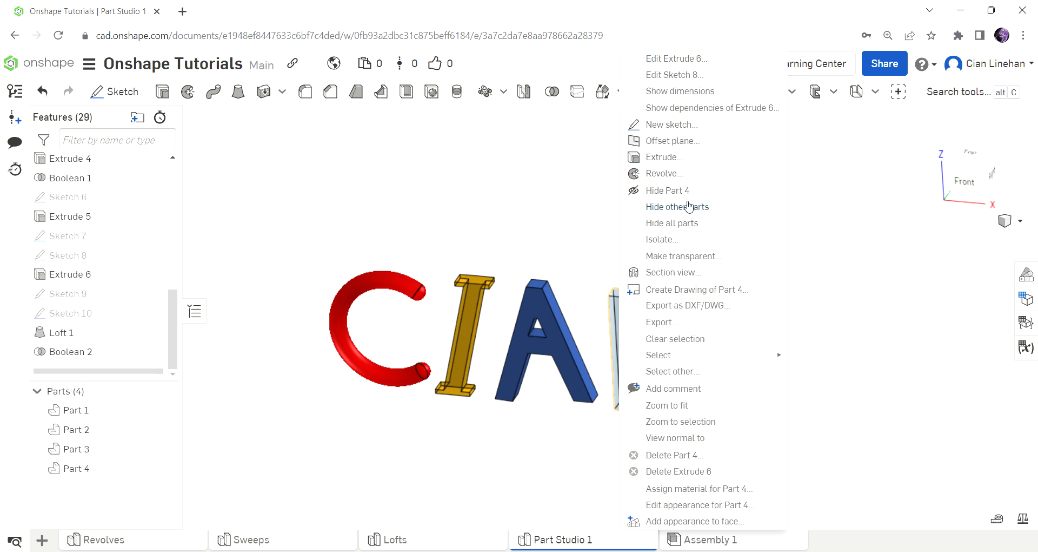
Step: Make the N part (Part 4) transparent with a wider expand distance
click(683, 256)
click(217, 159)
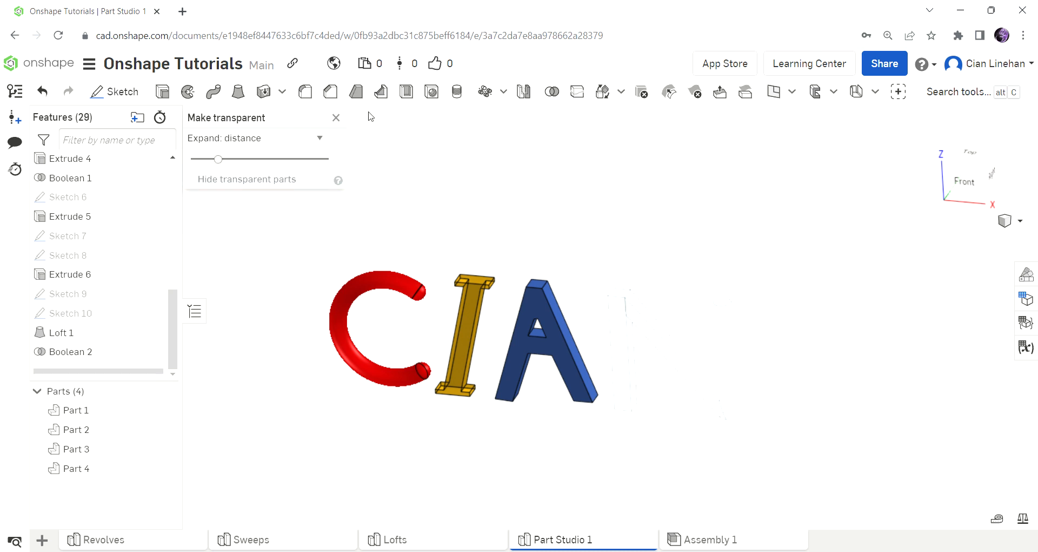
click(723, 250)
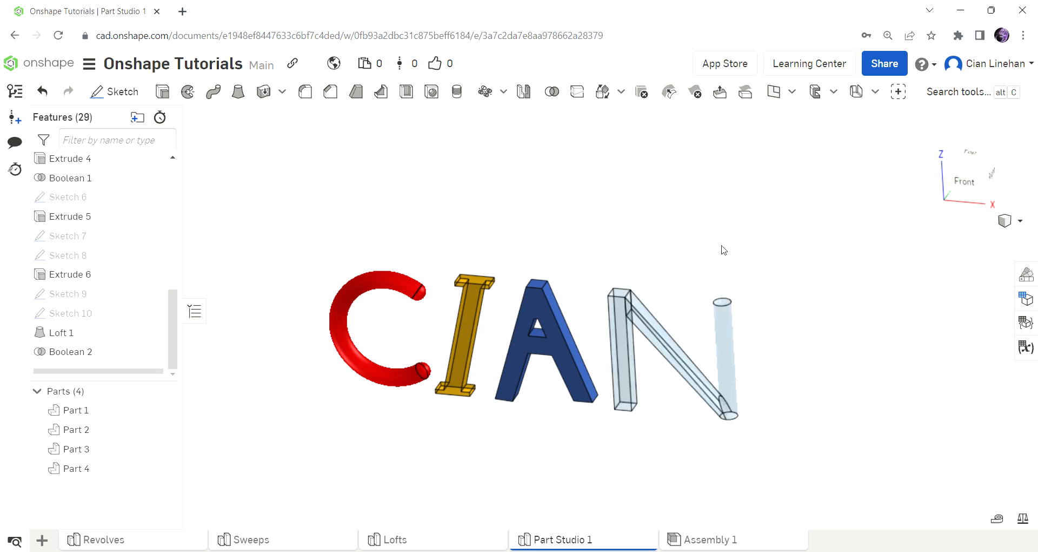
Step: Snap the CIAN letters to a straight Front view
scroll(775, 264, down, 3)
click(964, 204)
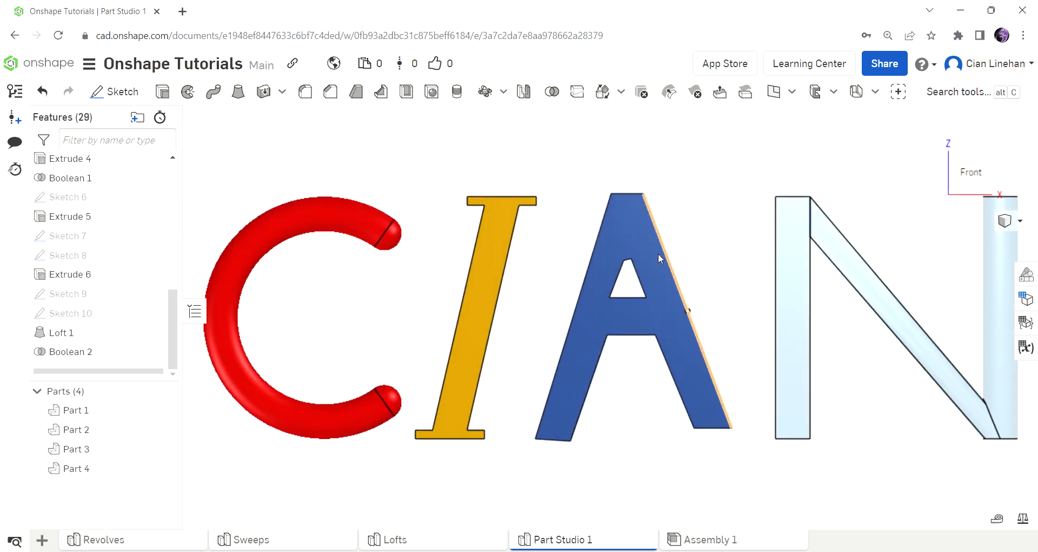
scroll(638, 295, down, 2)
scroll(675, 285, up, 3)
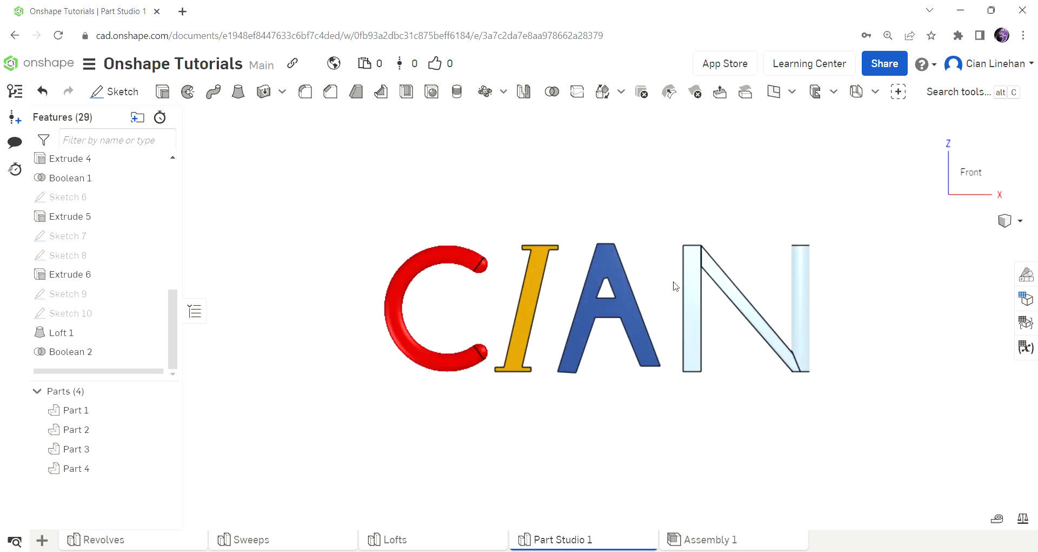